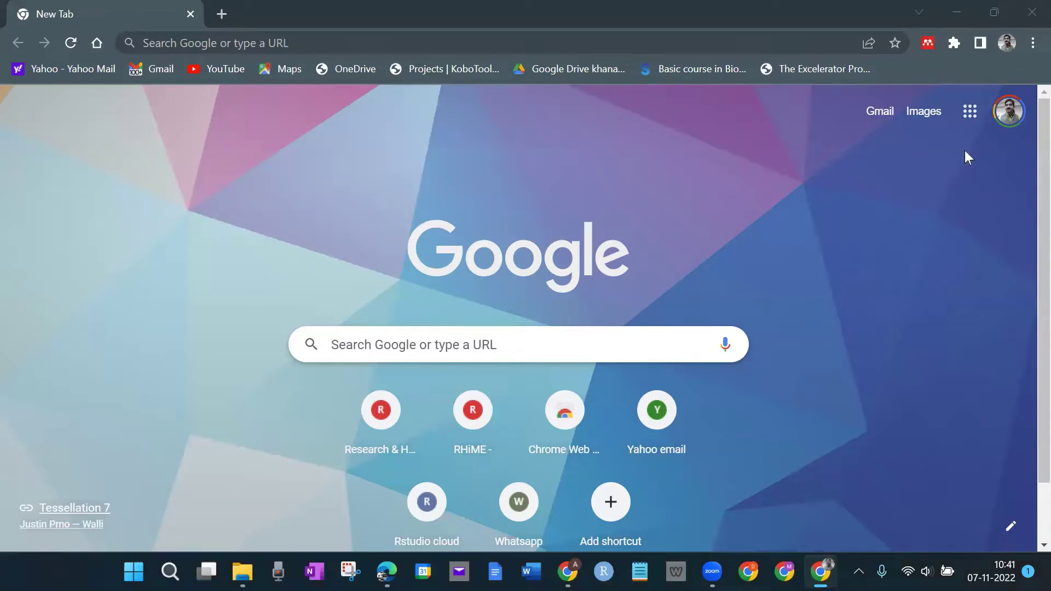
# Open Google Classroom from the list of Google apps
pyautogui.click(971, 118)
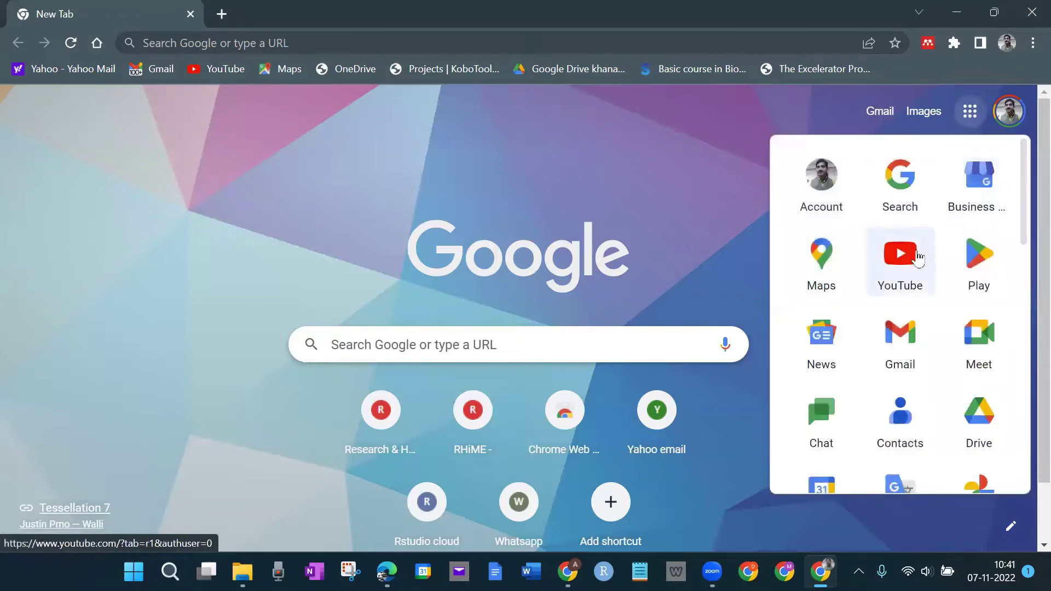
pyautogui.scroll(-6, 915, 273)
pyautogui.scroll(-2, 918, 263)
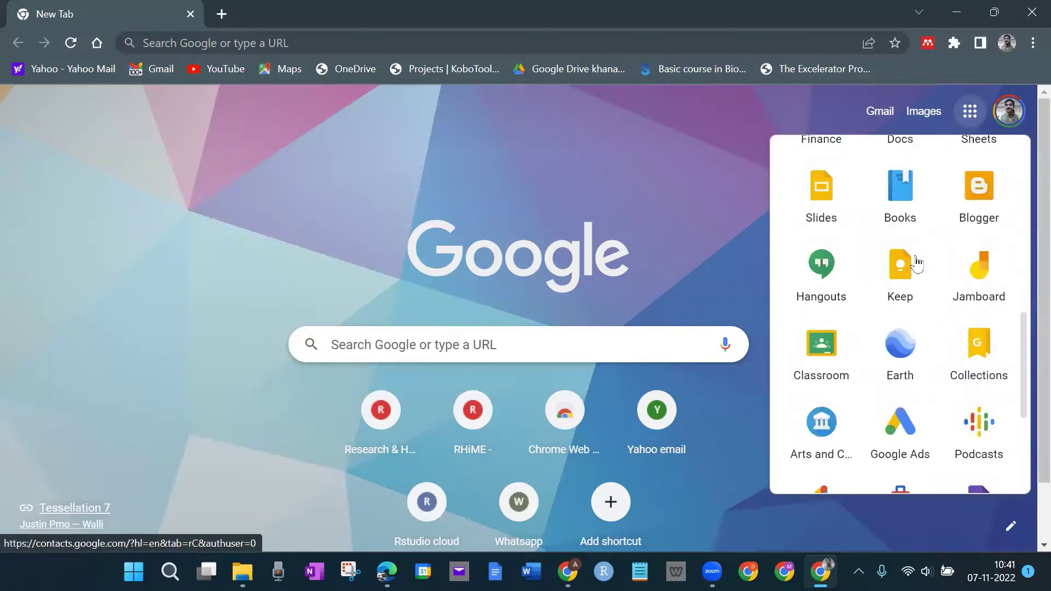
pyautogui.scroll(4, 918, 263)
pyautogui.scroll(-5, 918, 263)
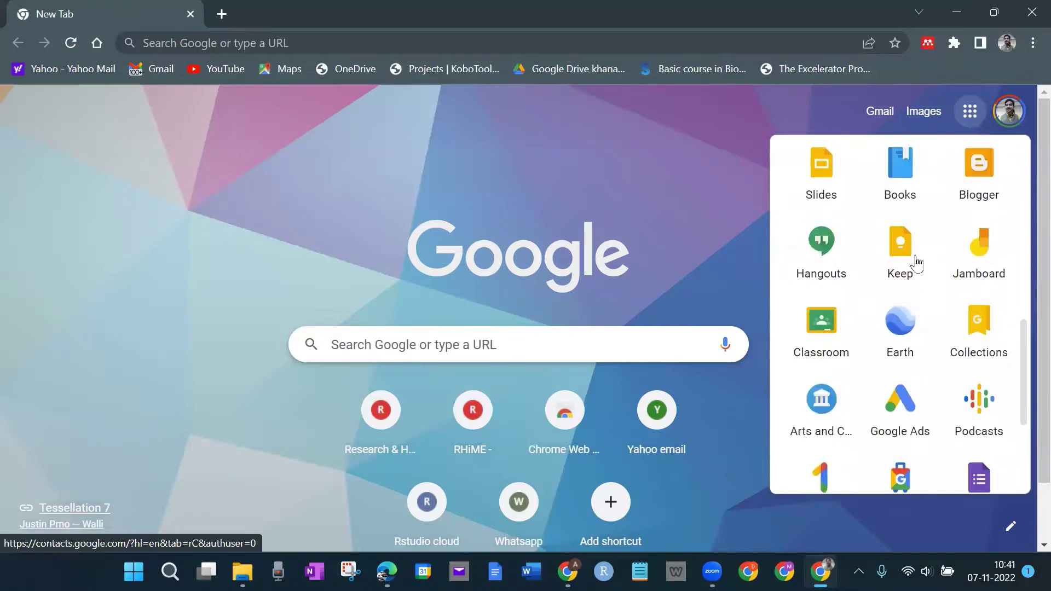
pyautogui.scroll(-3, 916, 263)
pyautogui.scroll(3, 898, 265)
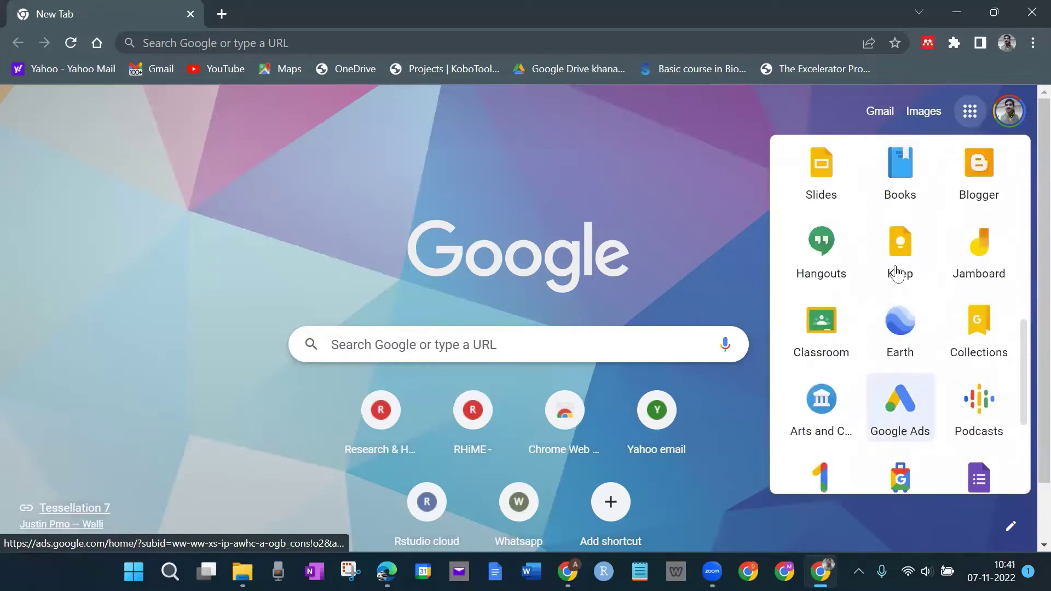
pyautogui.click(823, 326)
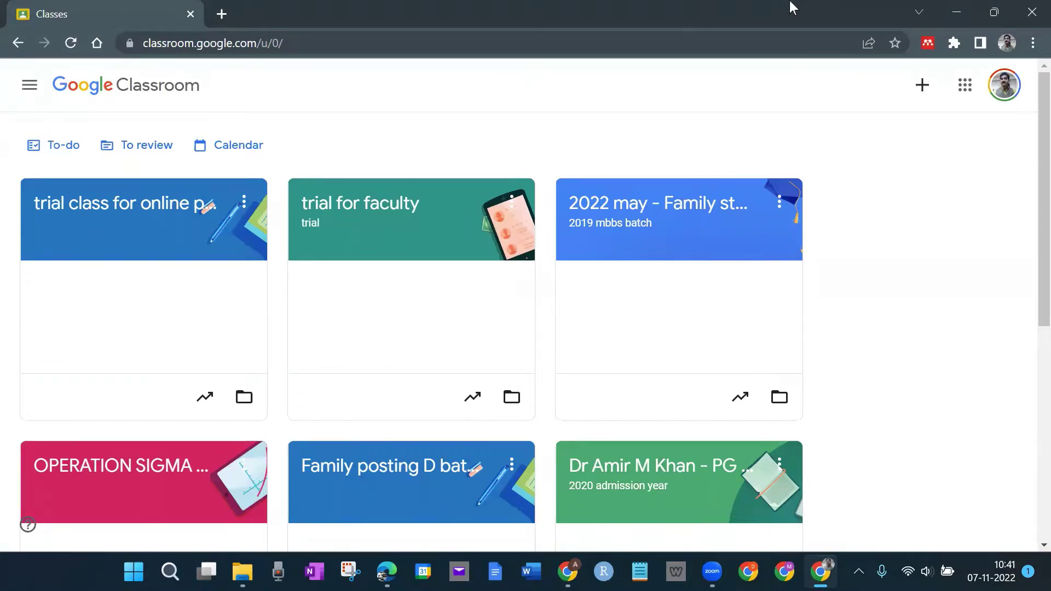
# Look through the existing class cards on the Classroom home page
pyautogui.scroll(-3, 909, 311)
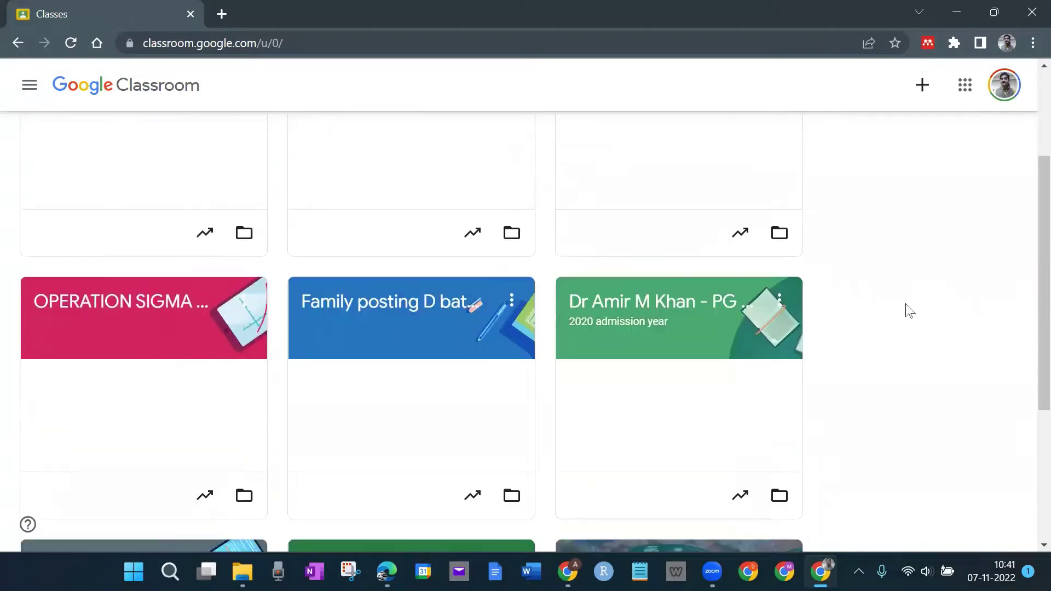
pyautogui.scroll(3, 909, 311)
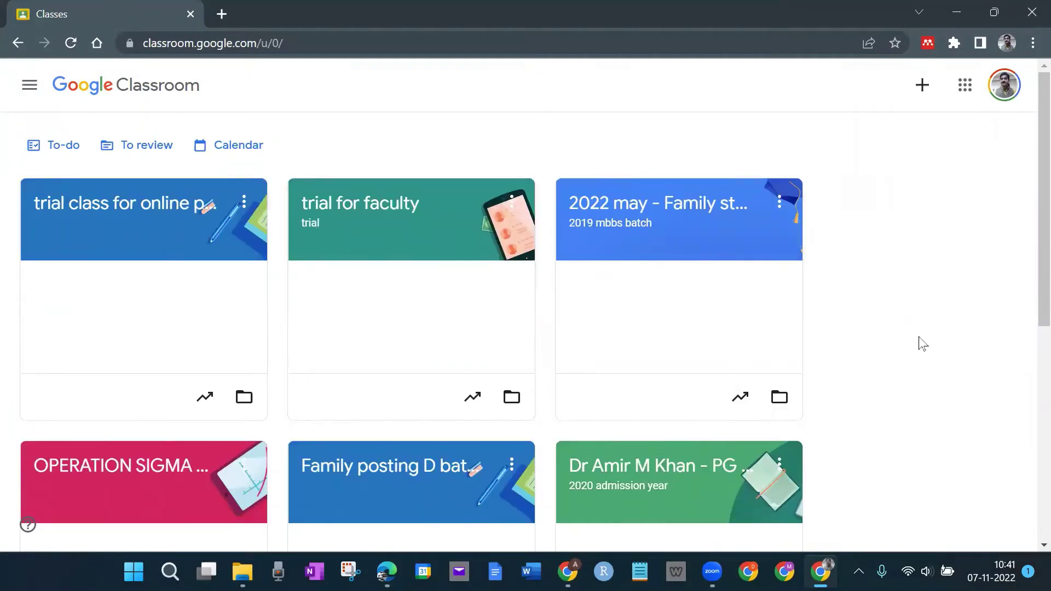
pyautogui.scroll(-5, 921, 340)
pyautogui.scroll(-3, 920, 341)
pyautogui.scroll(8, 920, 340)
# Inspect the form for joining a class with a class code and close it without joining
pyautogui.click(924, 88)
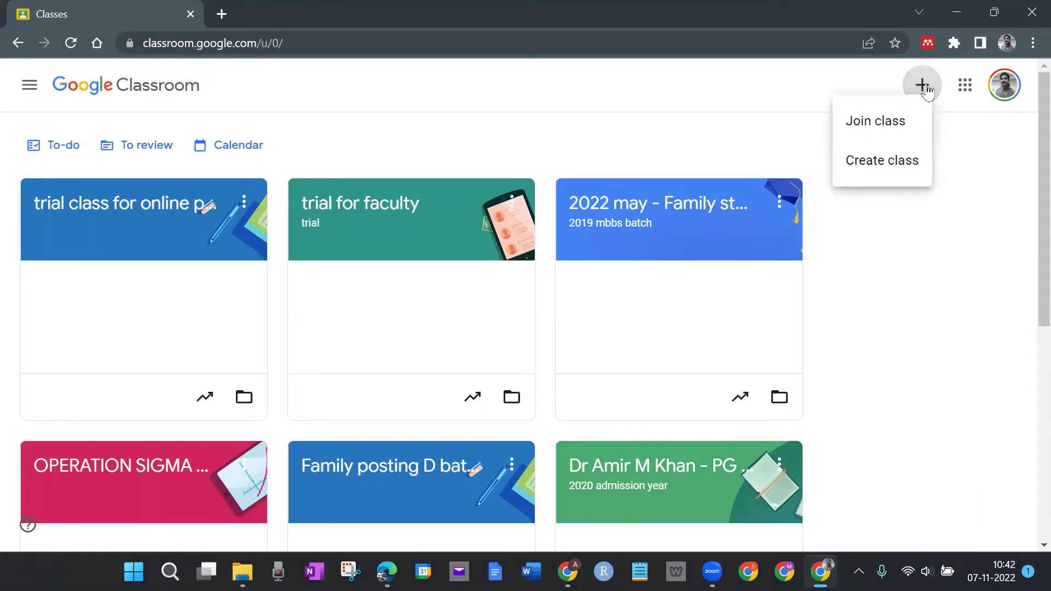
pyautogui.click(869, 127)
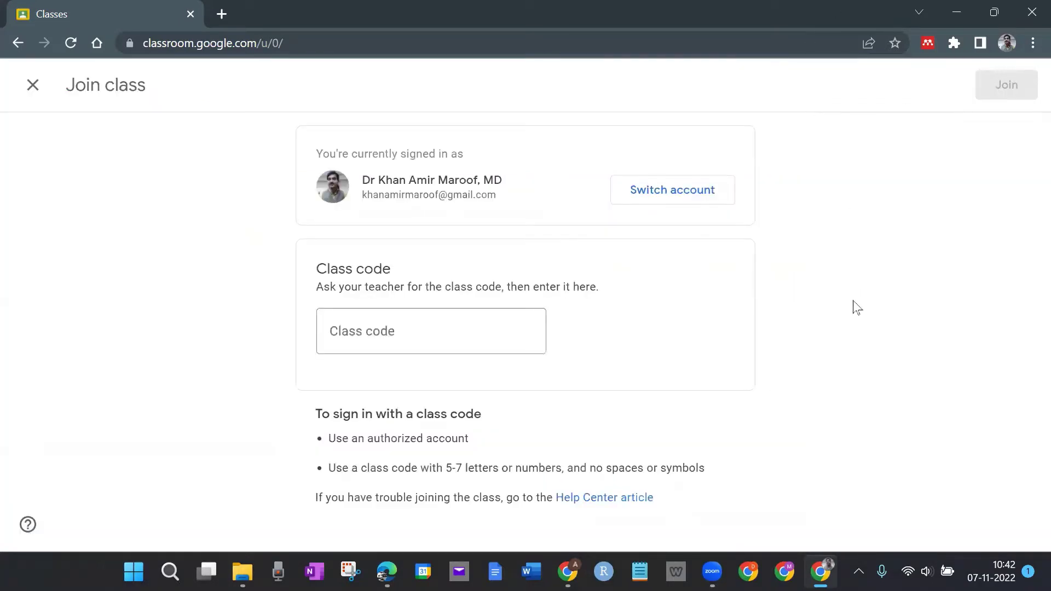
pyautogui.click(367, 334)
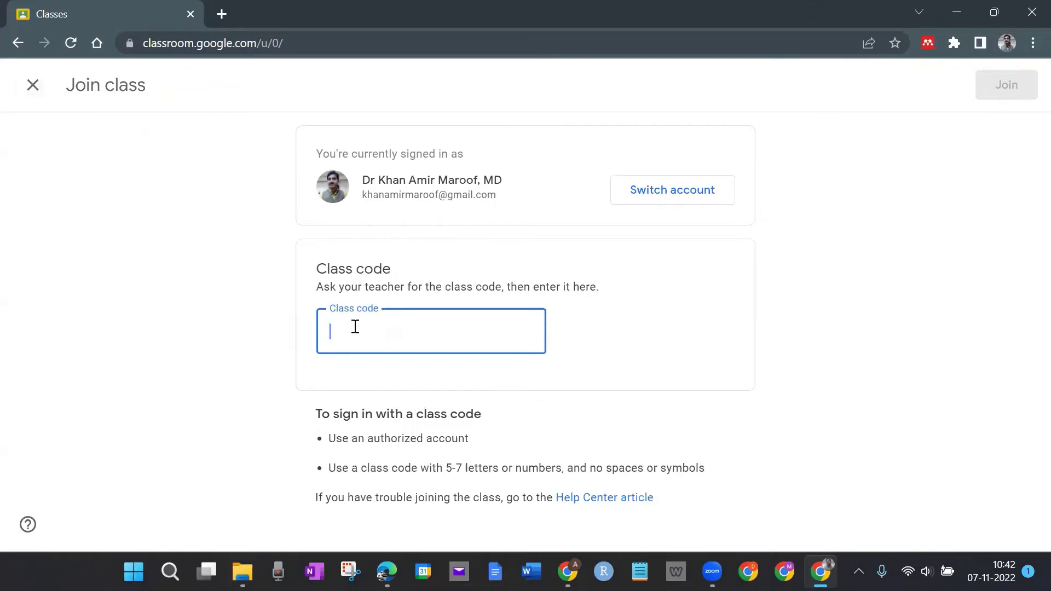
pyautogui.click(35, 93)
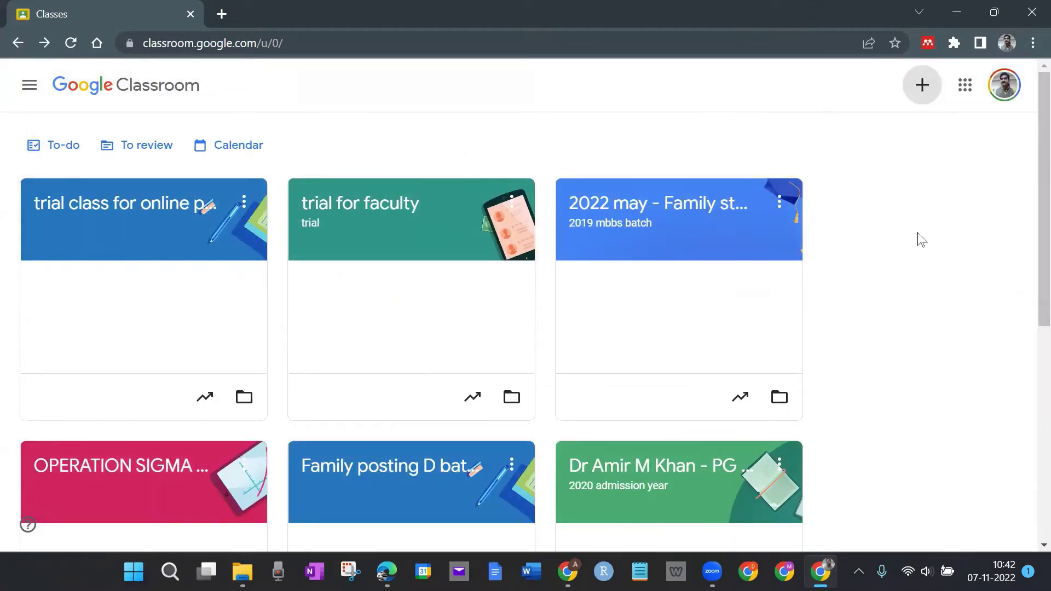
pyautogui.click(925, 86)
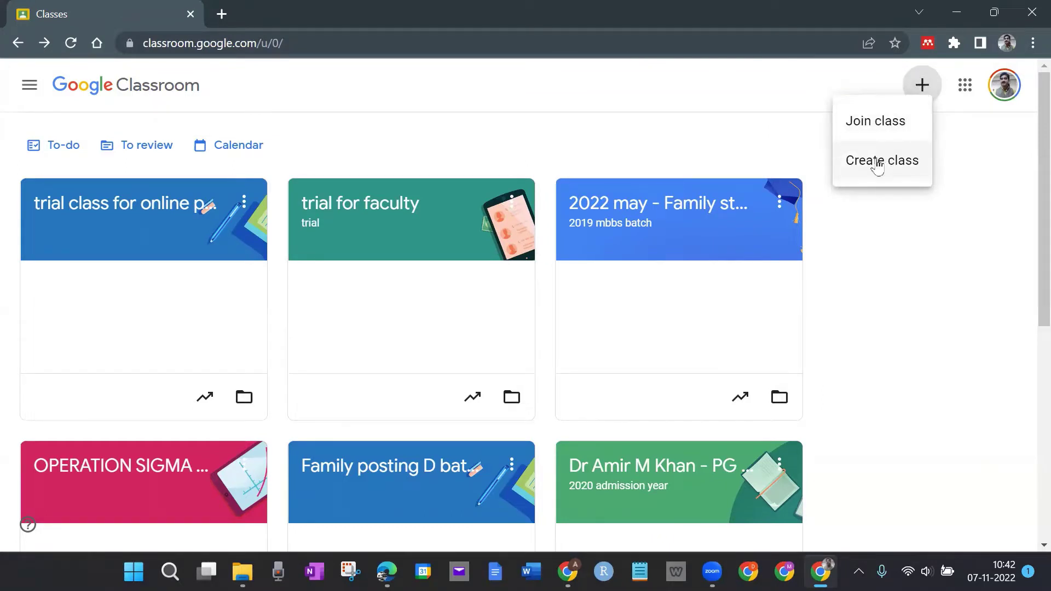
pyautogui.click(894, 279)
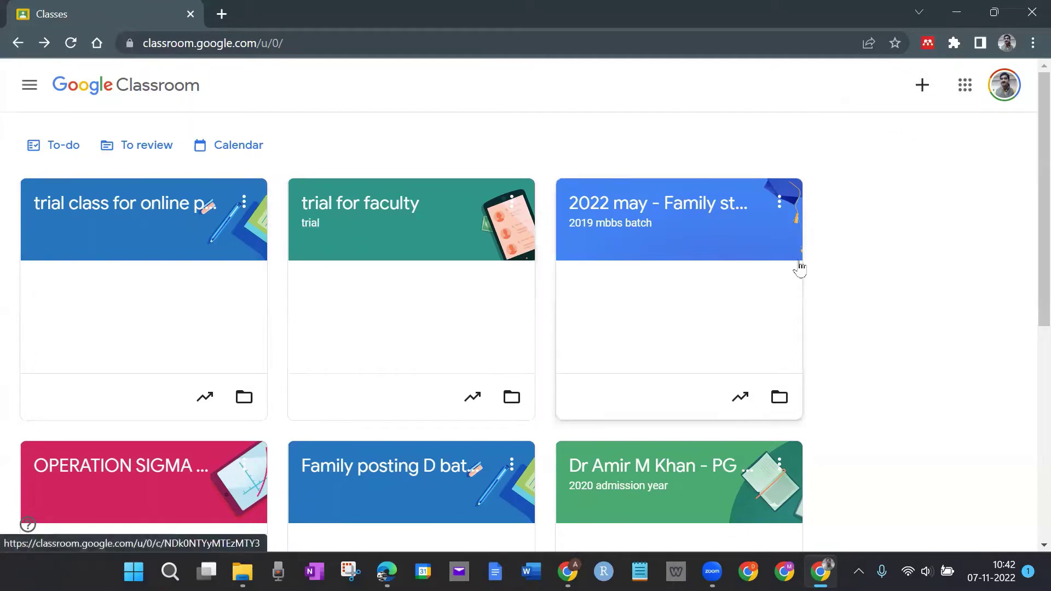
pyautogui.scroll(-5, 748, 314)
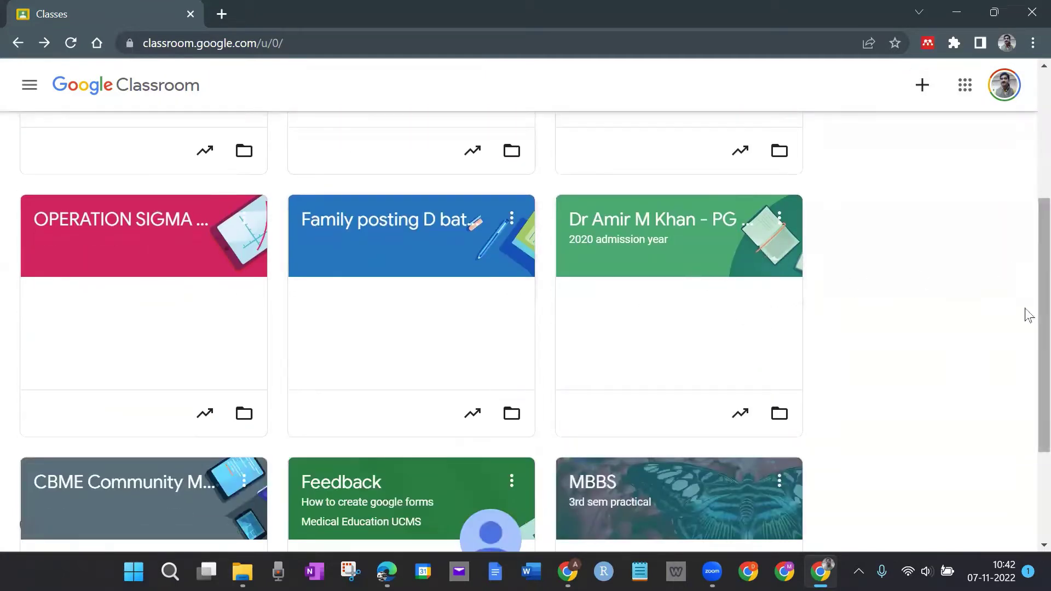
pyautogui.scroll(3, 950, 296)
pyautogui.scroll(2, 951, 296)
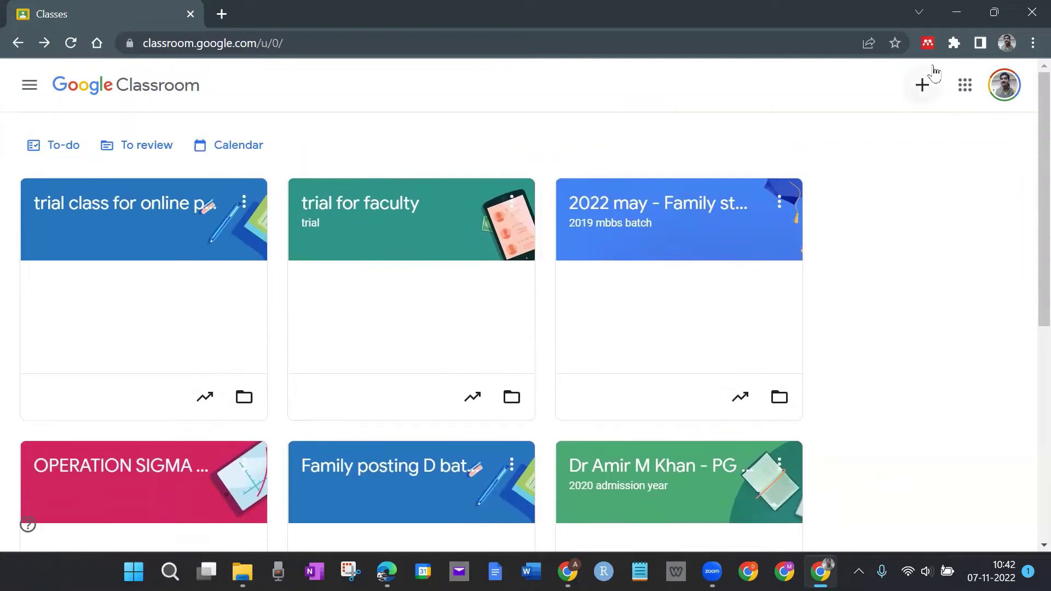
# Start creating a new class and accept the notice about not using Classroom at a school with students
pyautogui.click(922, 85)
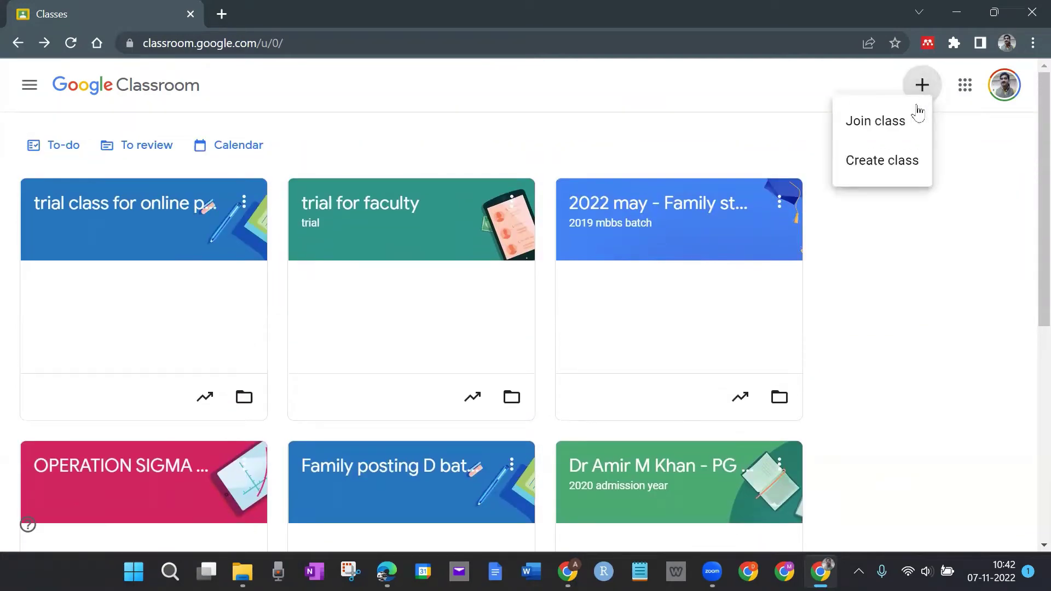
pyautogui.click(876, 162)
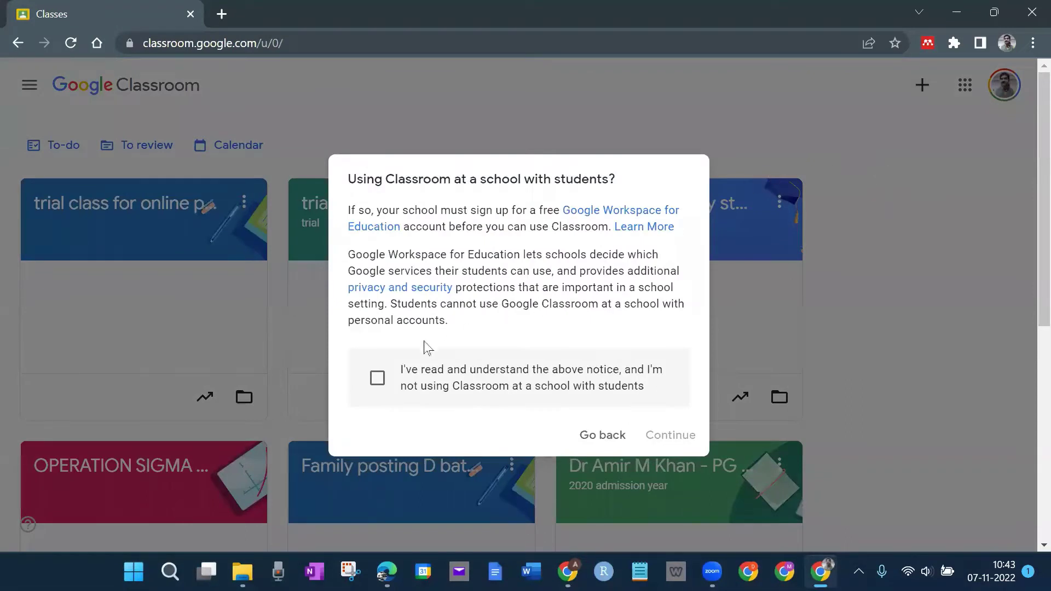
pyautogui.click(377, 378)
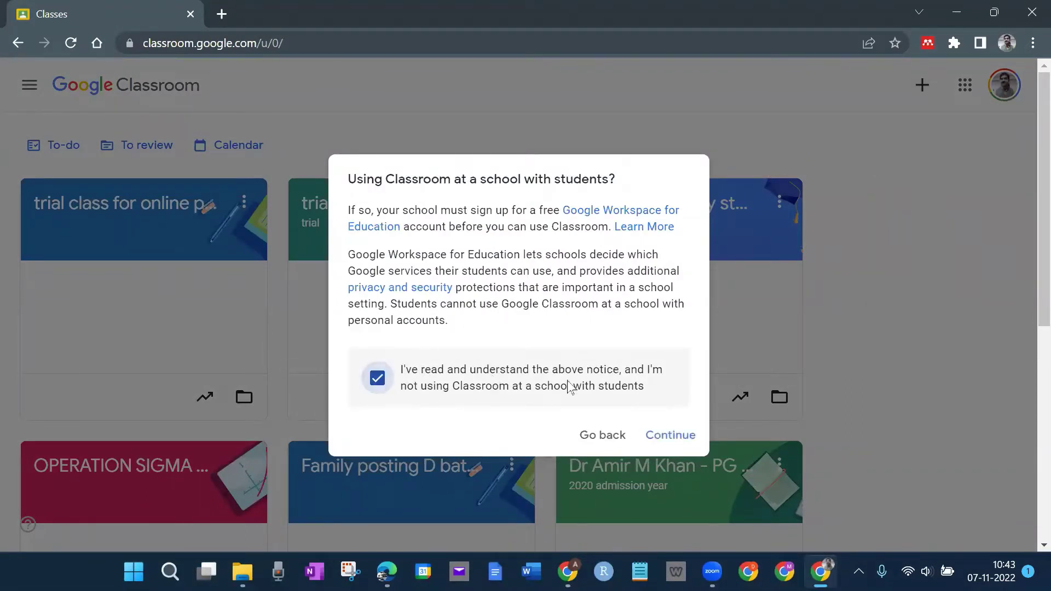
pyautogui.click(664, 435)
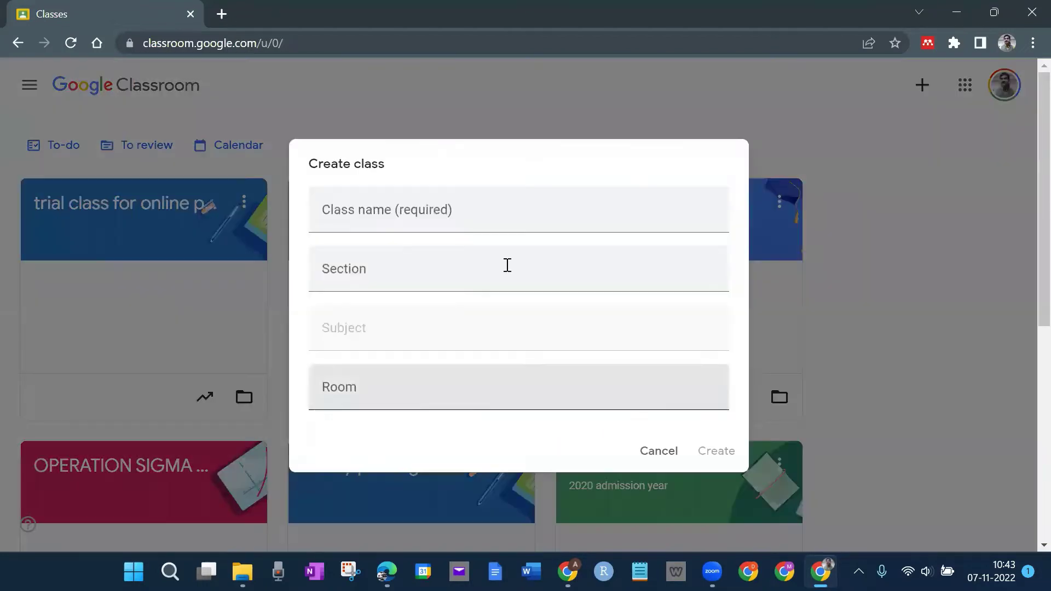
# Name the new class "trial classroom demo online" and set its section to "meu"
pyautogui.click(465, 211)
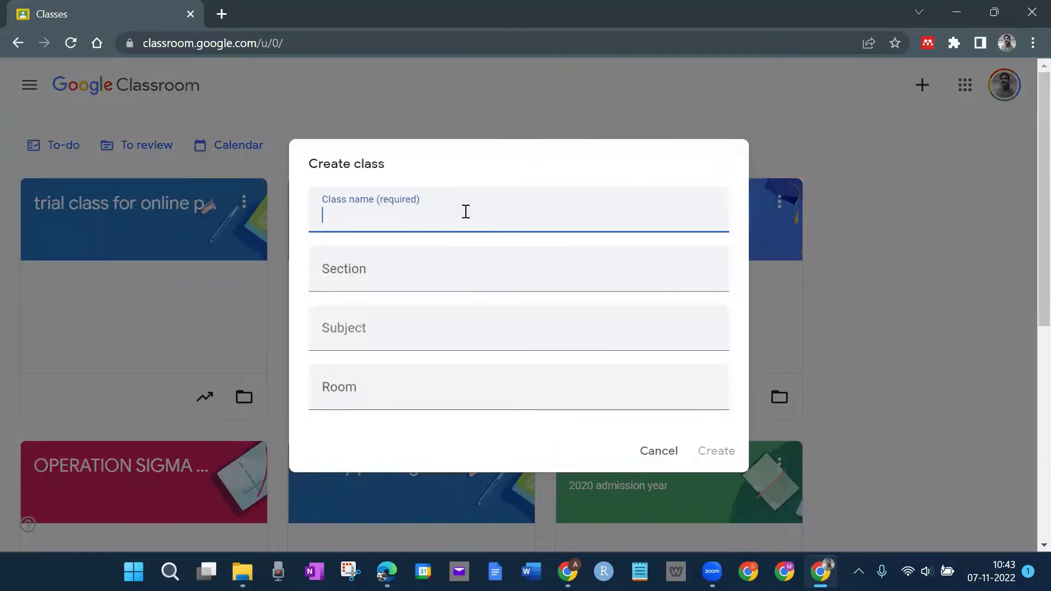
pyautogui.write('trial classroom ')
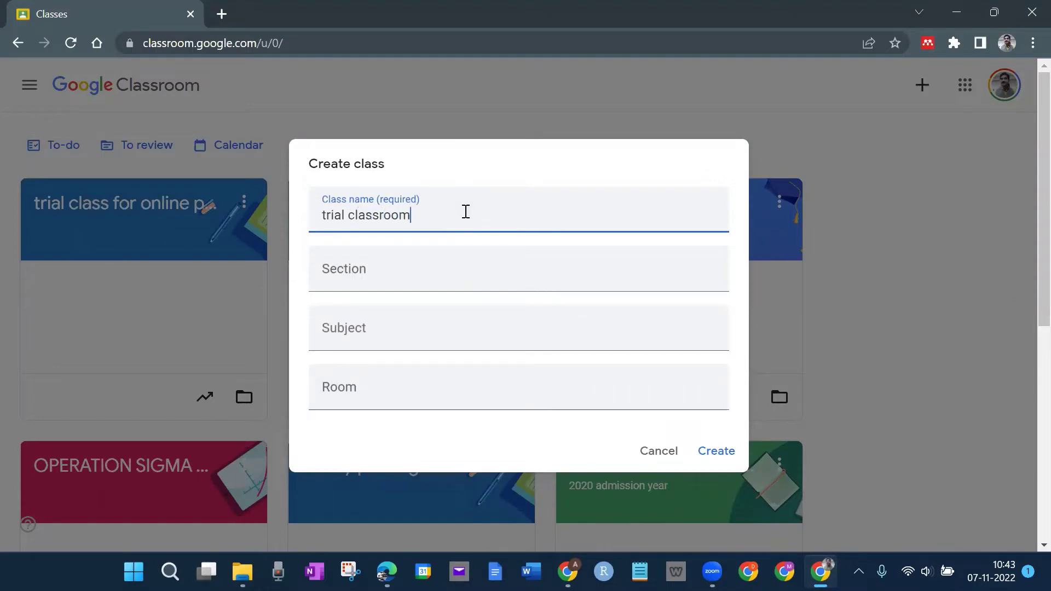
pyautogui.write('demo online')
pyautogui.click(474, 270)
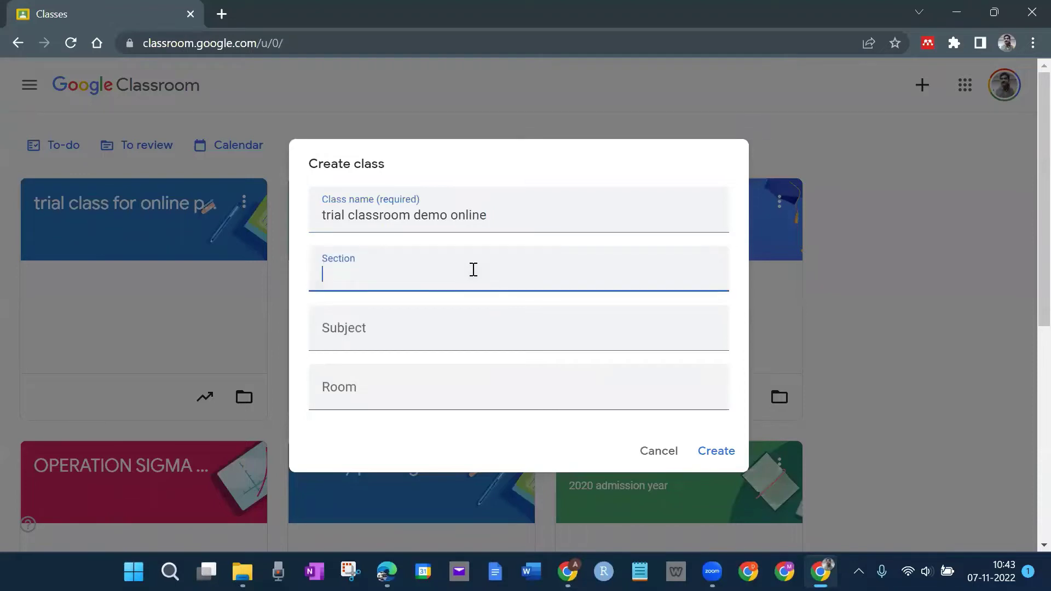
pyautogui.write('meu')
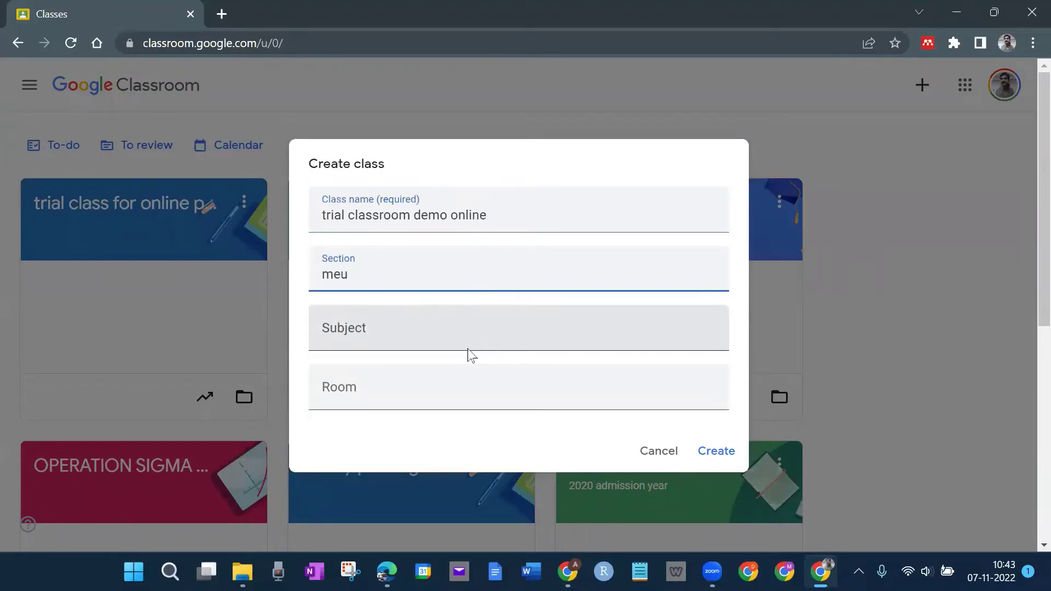
# Set the subject to "digital workshop" and the room to "online space", and create the class
pyautogui.click(470, 337)
pyautogui.write('de')
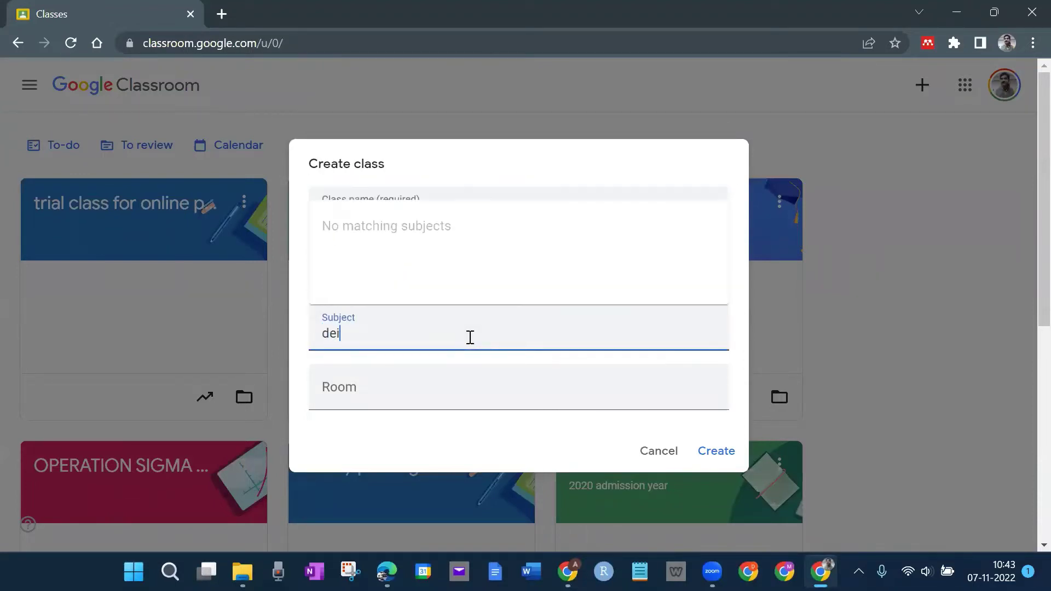
pyautogui.press('BackSpace')
pyautogui.write('igital')
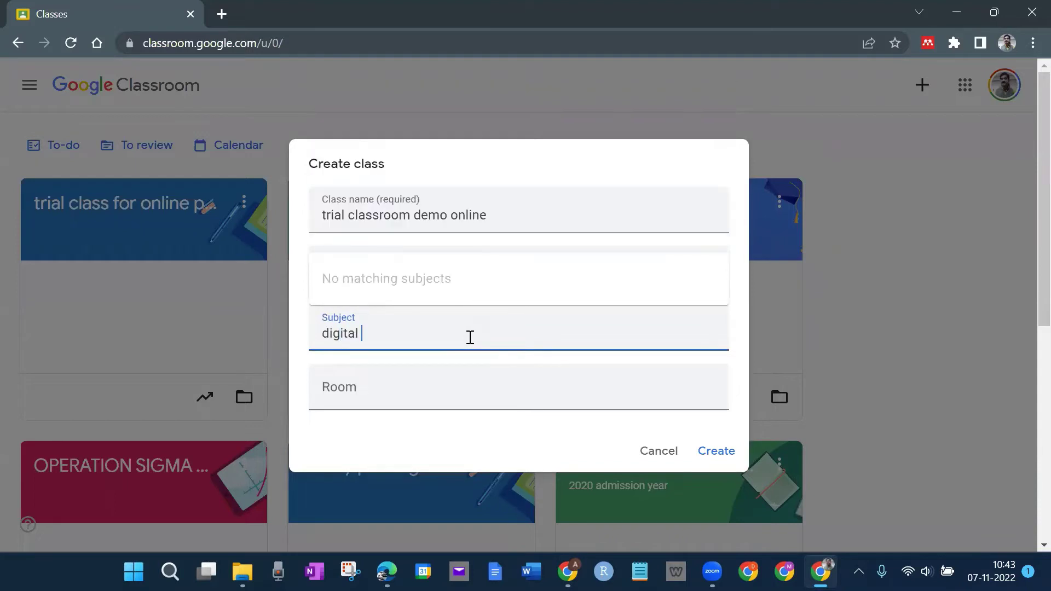
pyautogui.write(' workshop')
pyautogui.click(432, 399)
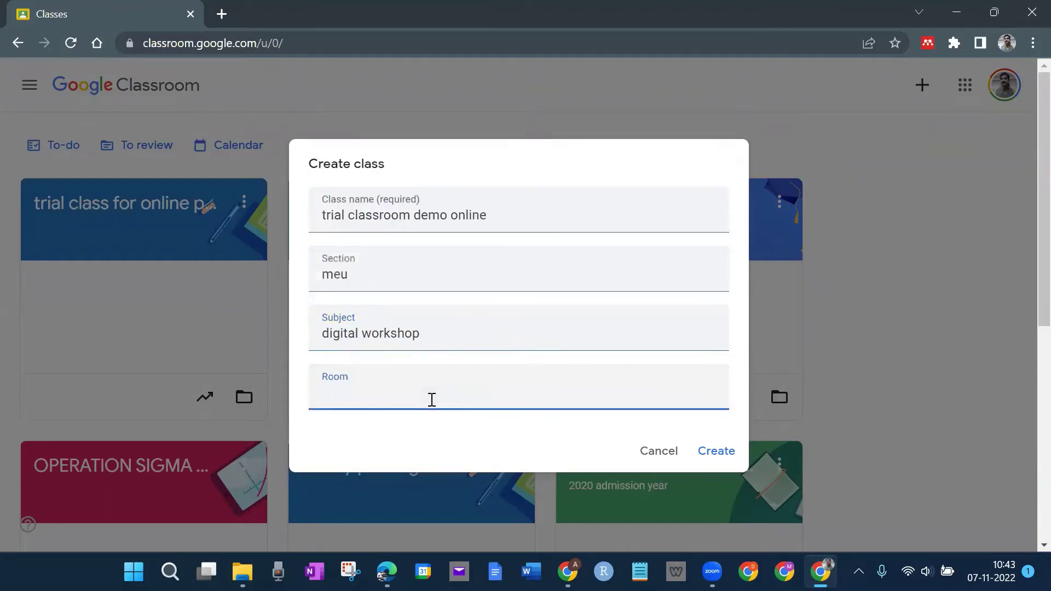
pyautogui.write('online space')
pyautogui.click(716, 448)
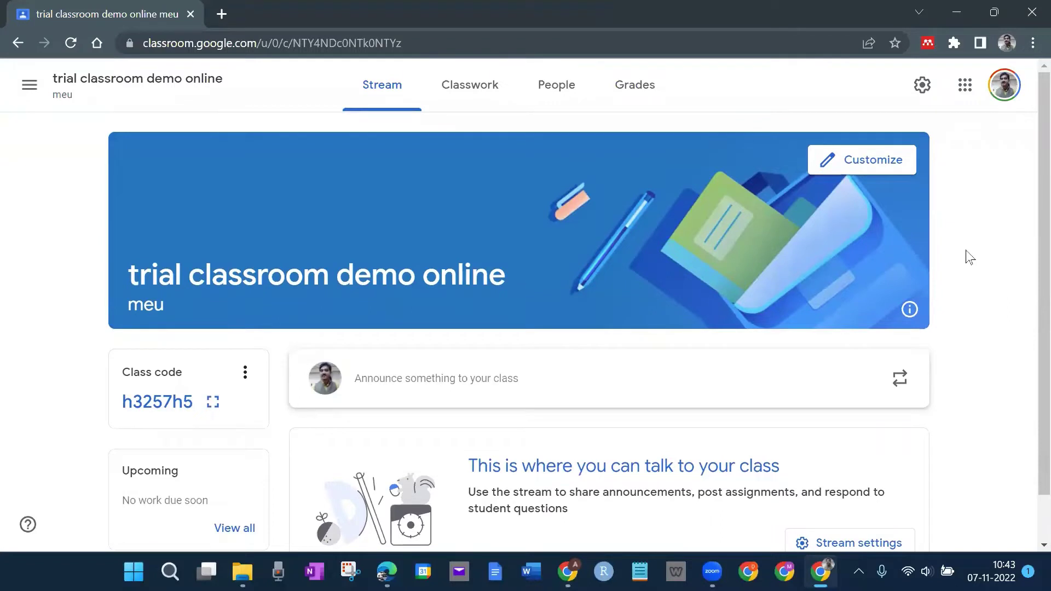
# Examine the new class's Stream page, including its class code and the announcement area
pyautogui.scroll(-1, 984, 265)
pyautogui.scroll(1, 984, 266)
pyautogui.moveTo(125, 395); pyautogui.dragTo(198, 403)
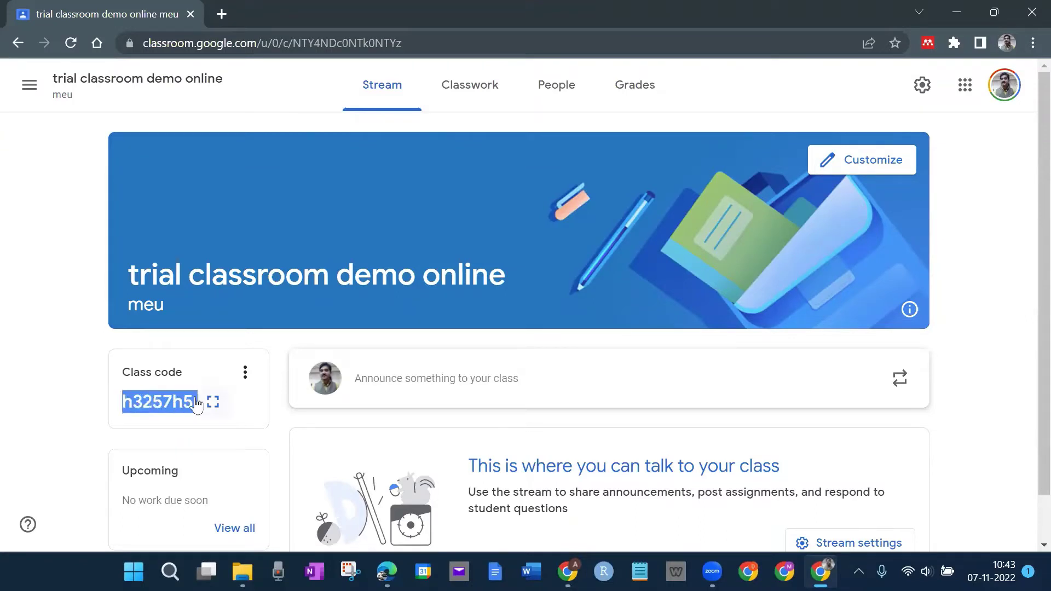
pyautogui.click(86, 431)
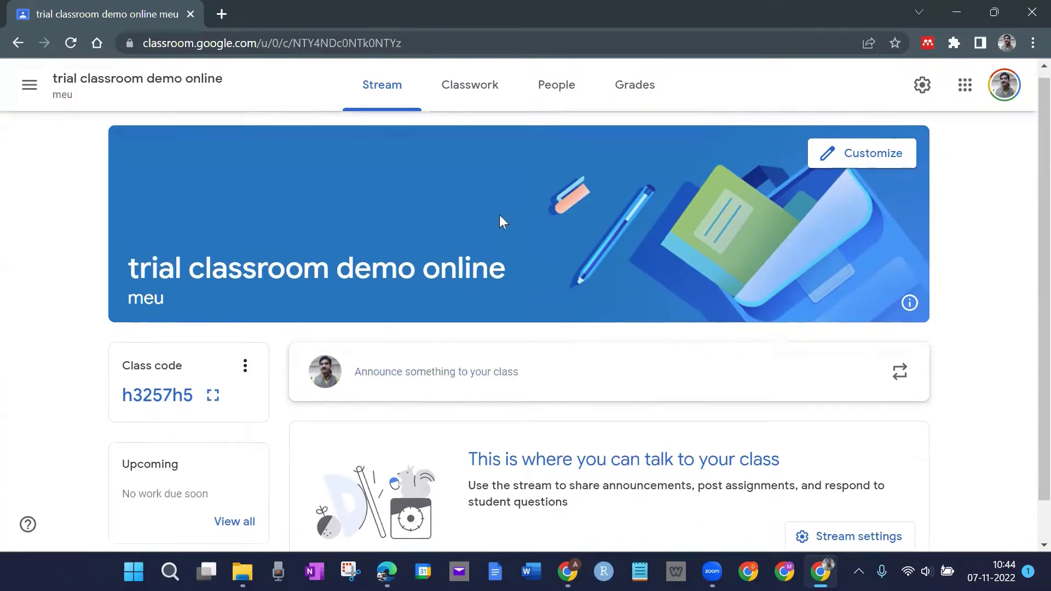
pyautogui.scroll(-1, 499, 215)
pyautogui.scroll(1, 512, 291)
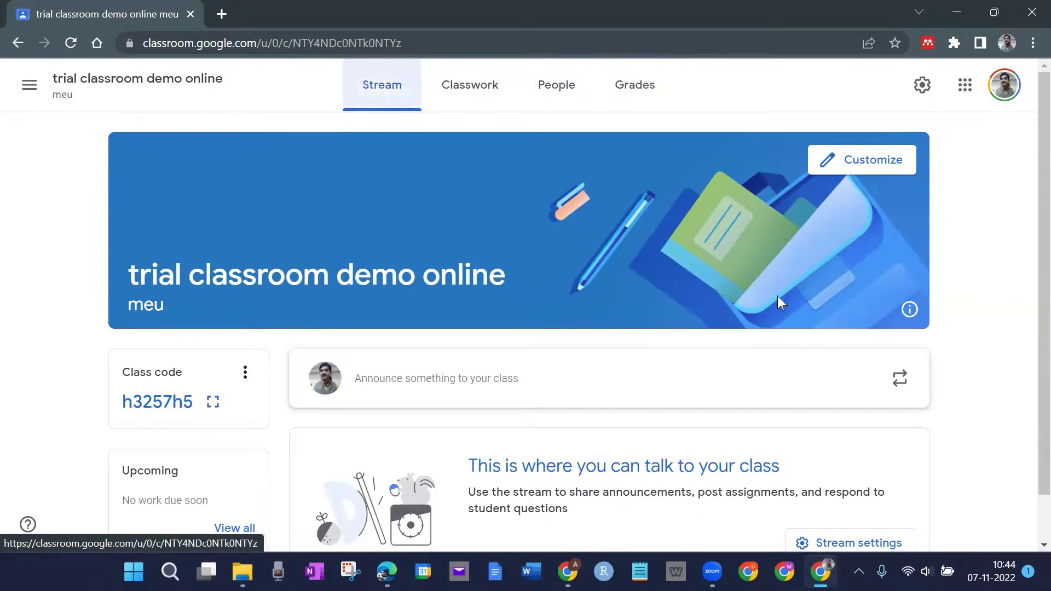
pyautogui.scroll(-1, 979, 341)
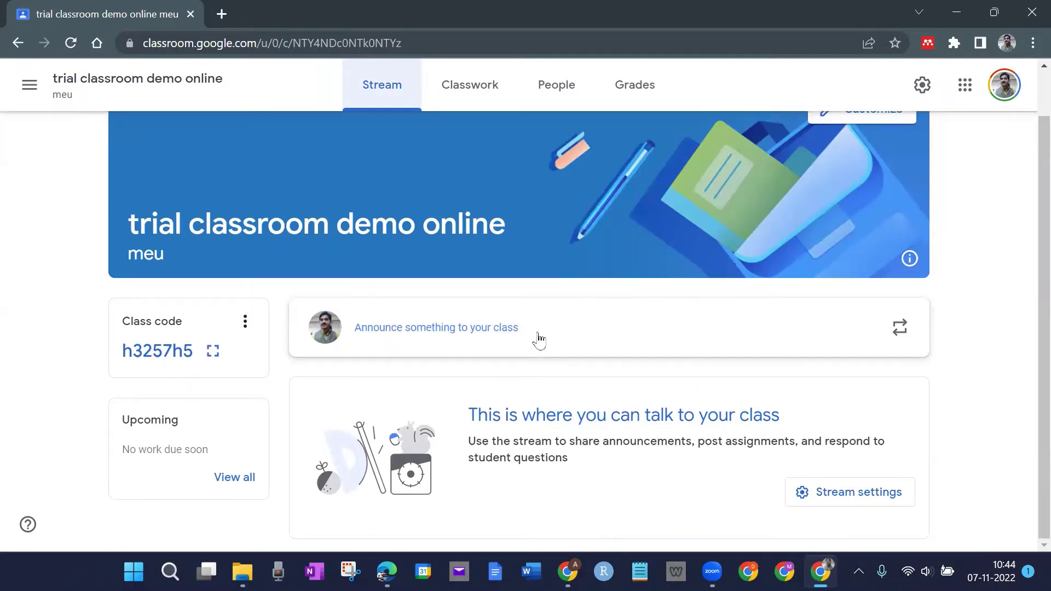
pyautogui.scroll(1, 504, 340)
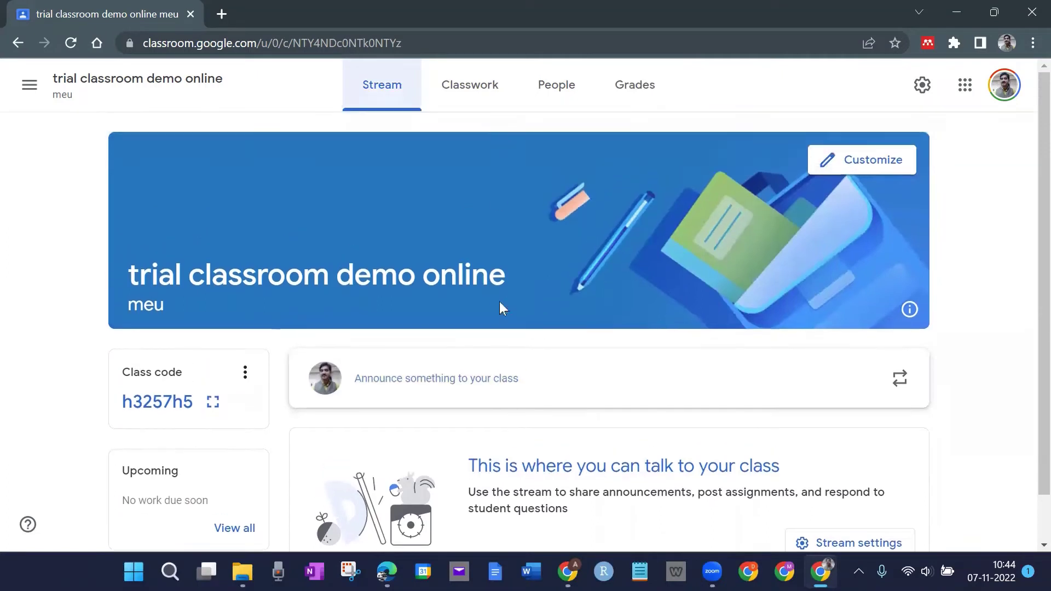
# View the class's Classwork page and the types of work that can be created there
pyautogui.click(474, 95)
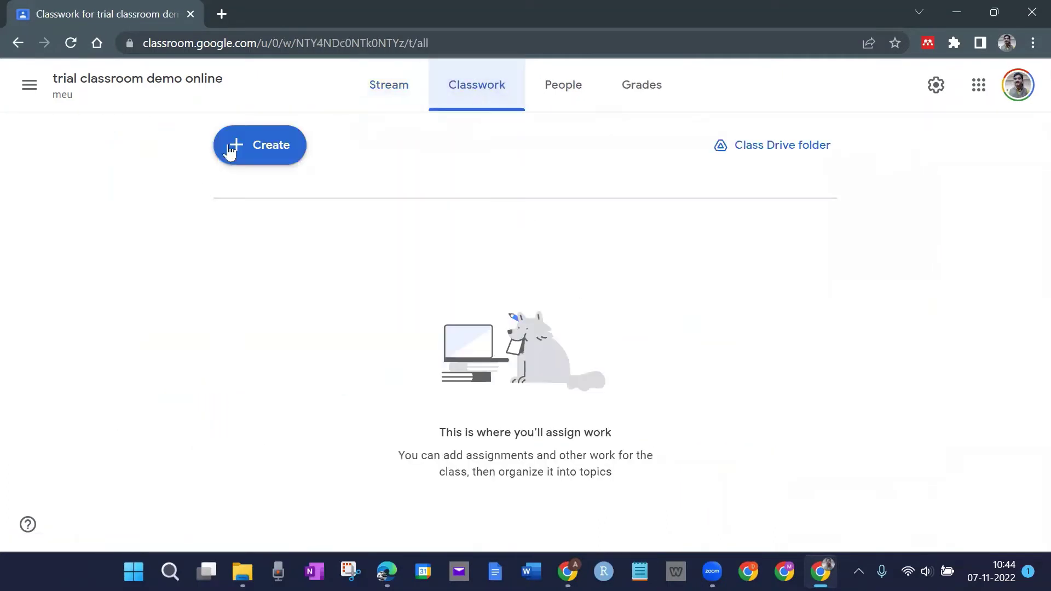
pyautogui.click(272, 146)
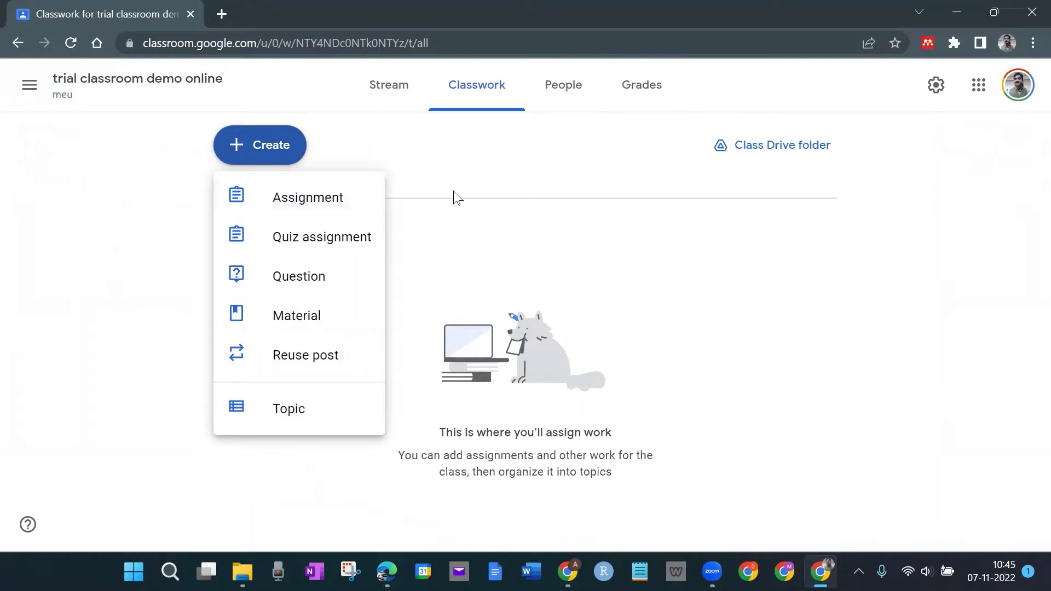
pyautogui.click(459, 213)
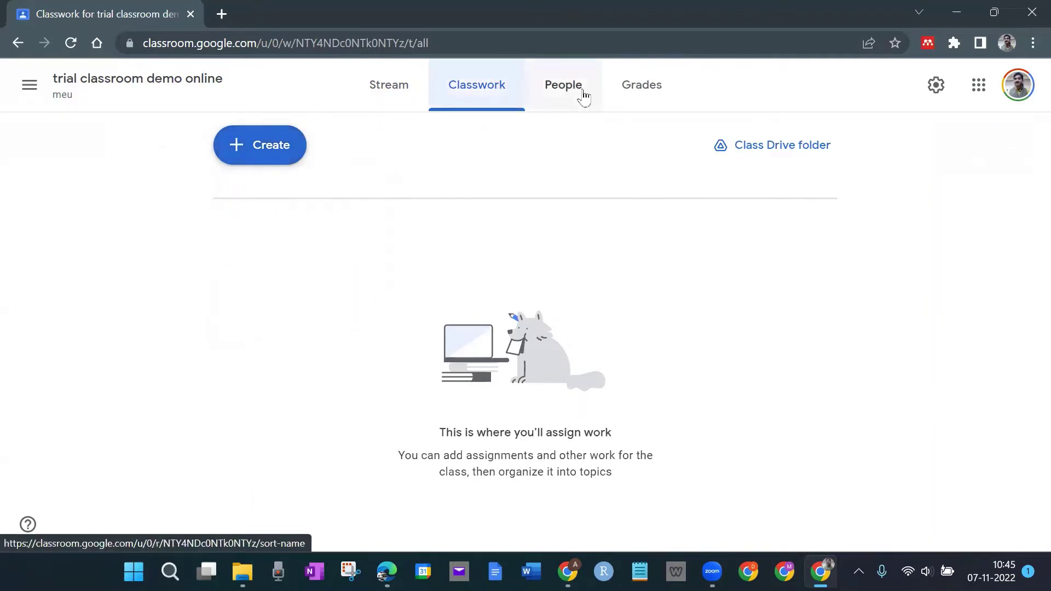
# View the class's People page with its teacher and student lists, and its Grades page
pyautogui.click(582, 91)
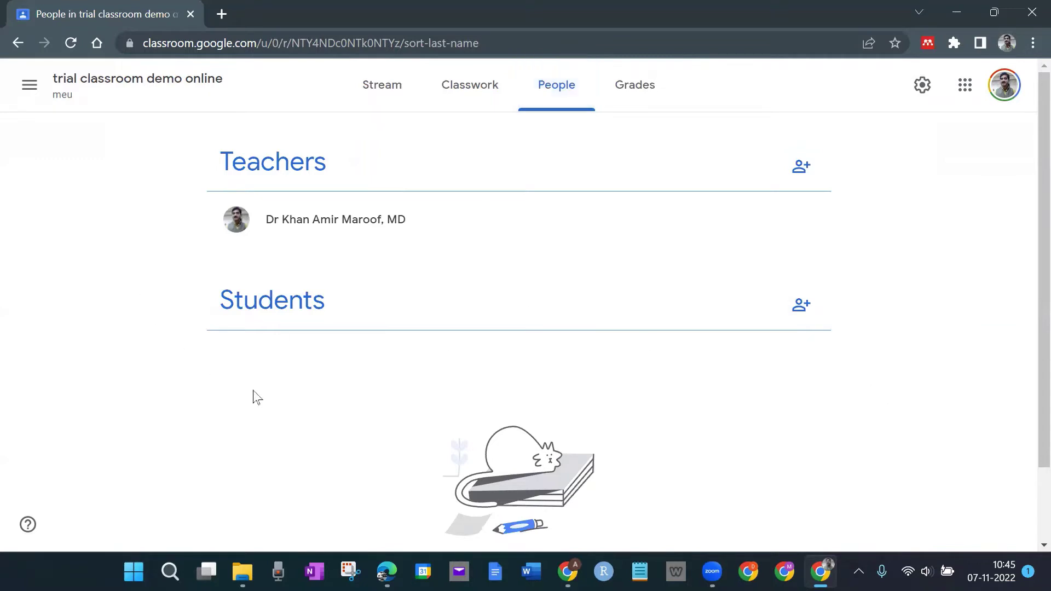
pyautogui.click(637, 86)
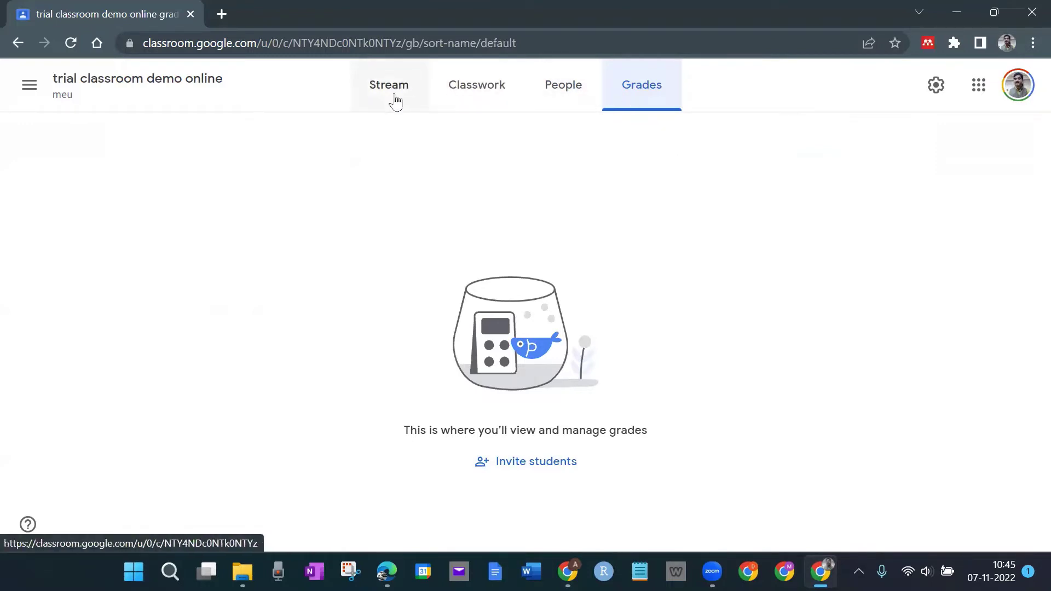
# Start a new classwork material titled "lecture power point - methods of health education" with the description "8th nov 2022"
pyautogui.click(479, 92)
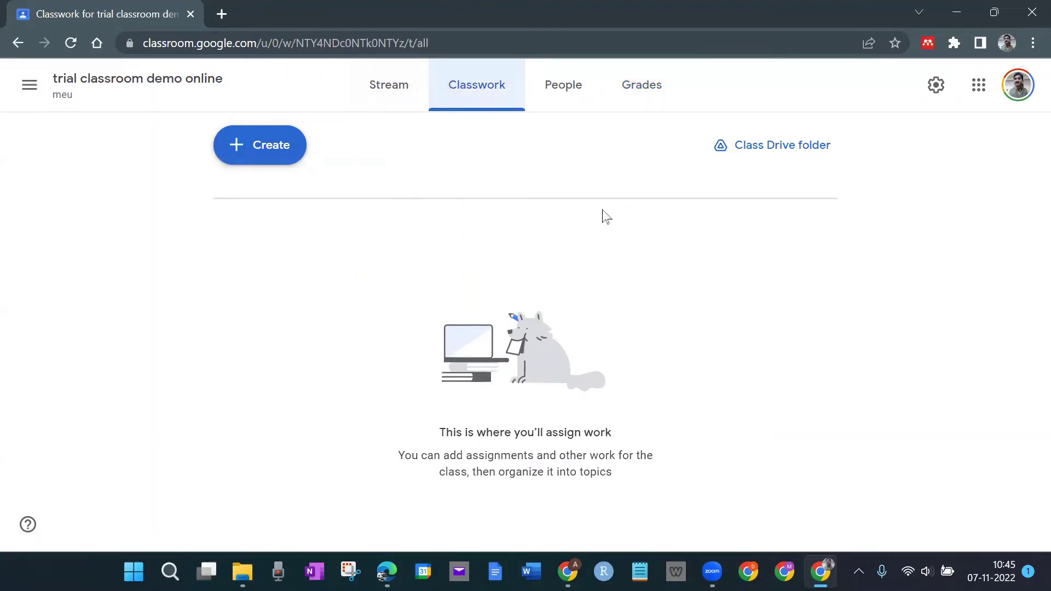
pyautogui.click(254, 149)
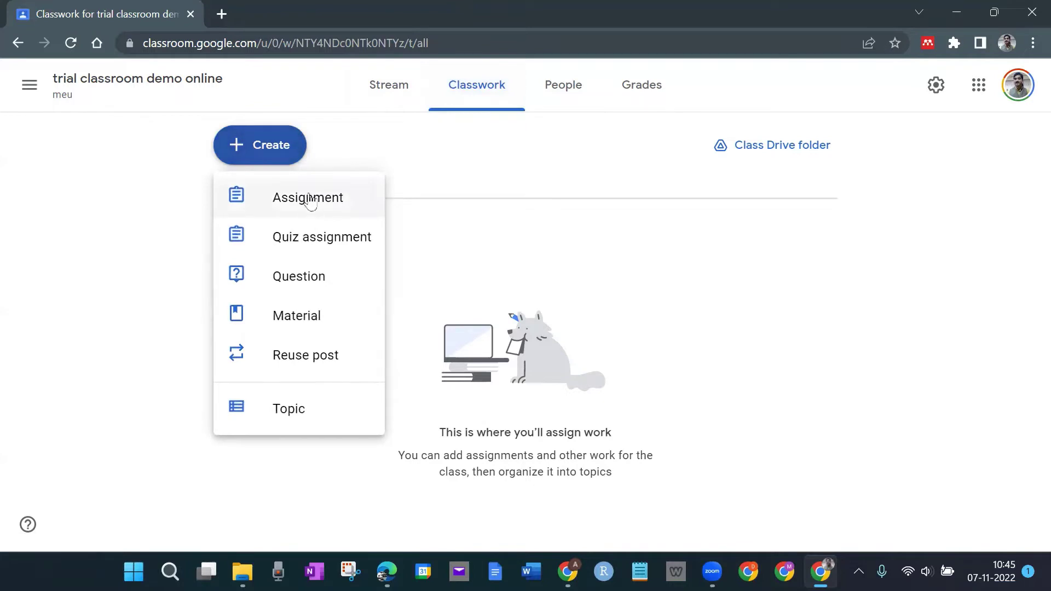
pyautogui.click(307, 317)
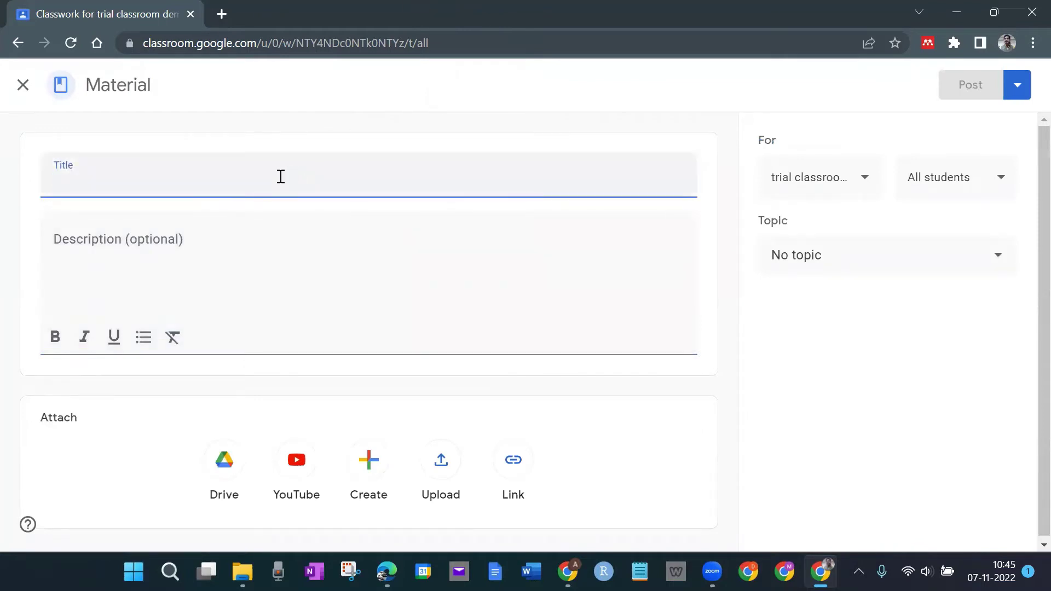
pyautogui.write('lect')
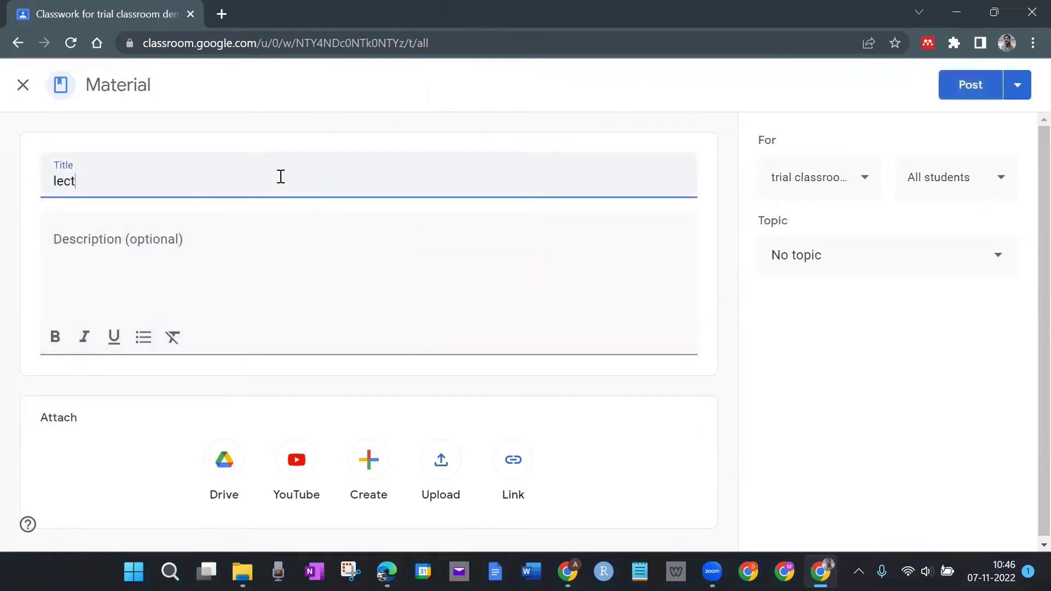
pyautogui.write('ure power point')
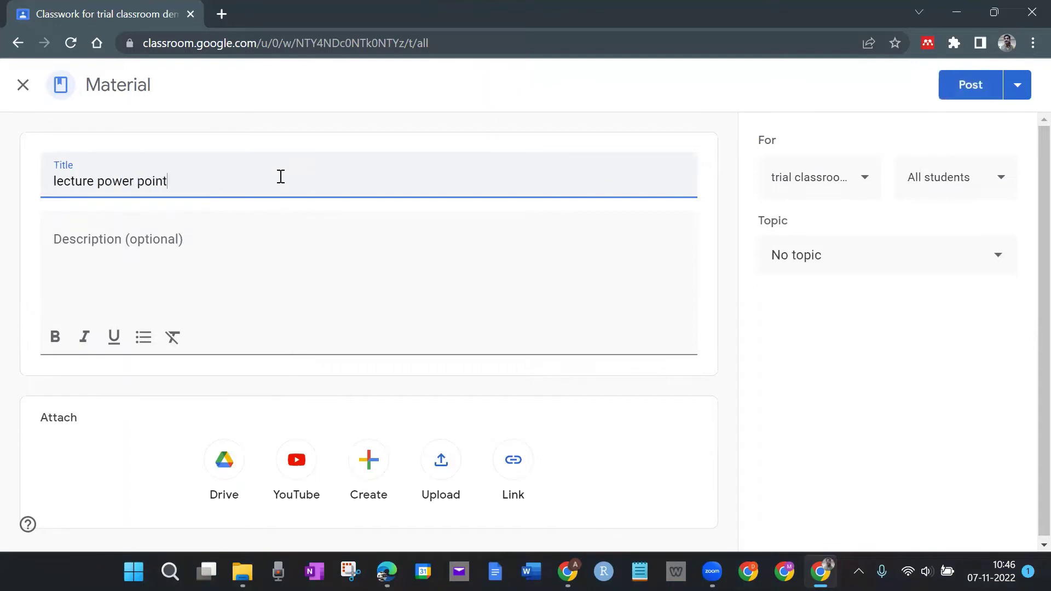
pyautogui.write(' - methods of health education')
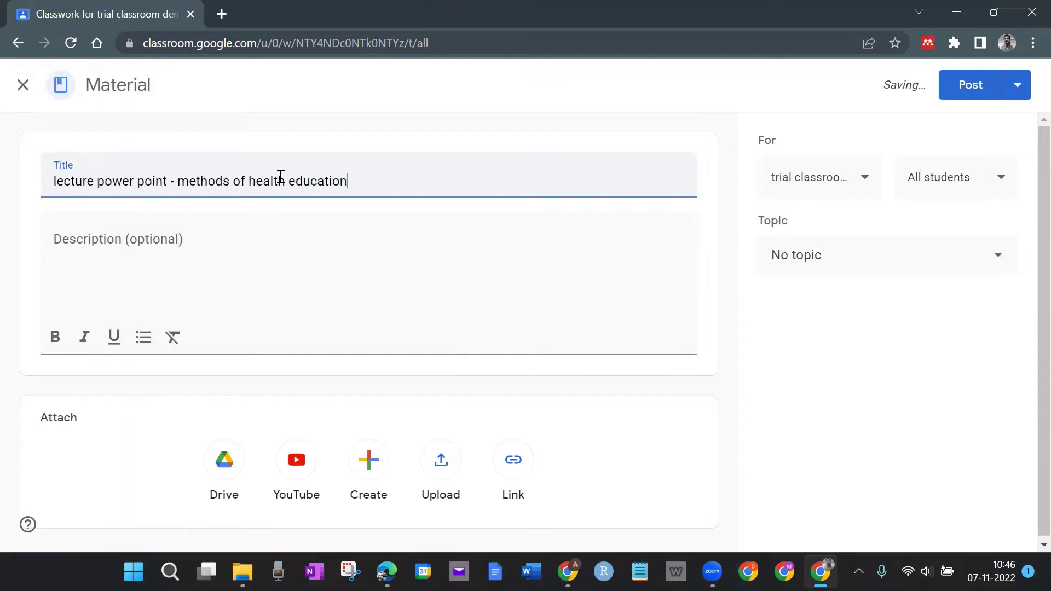
pyautogui.click(287, 244)
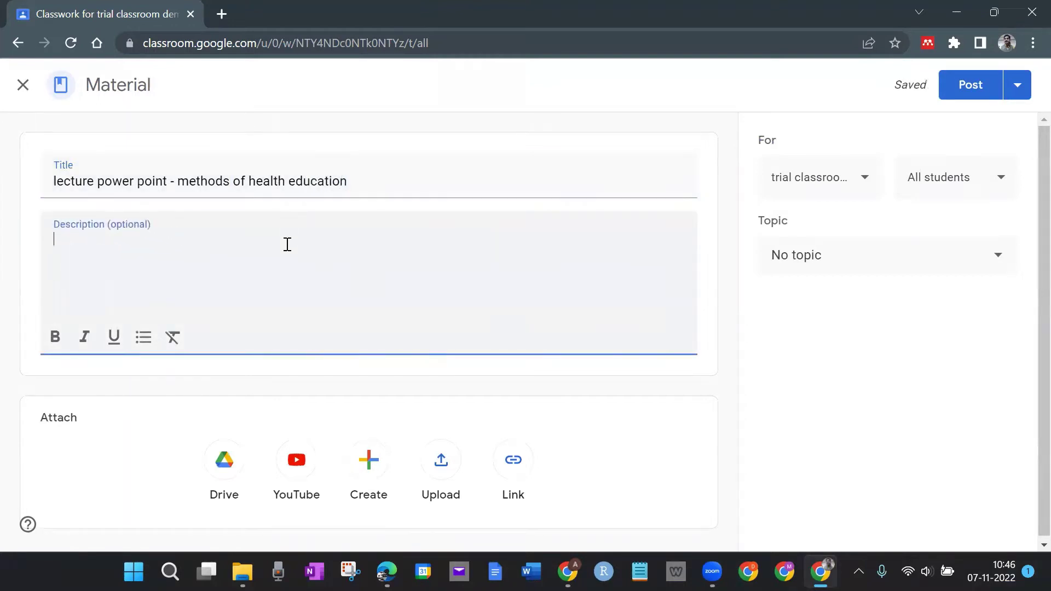
pyautogui.write('8th nov 2022')
# View the file upload and My Drive options for attaching files to the material, without attaching anything
pyautogui.scroll(-1, 268, 283)
pyautogui.click(442, 462)
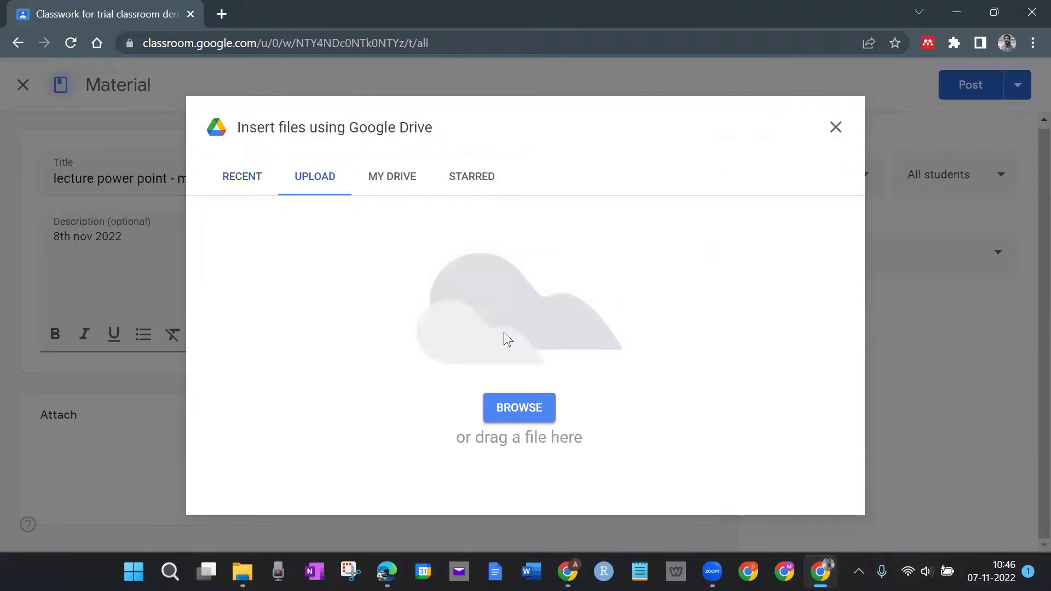
pyautogui.click(522, 406)
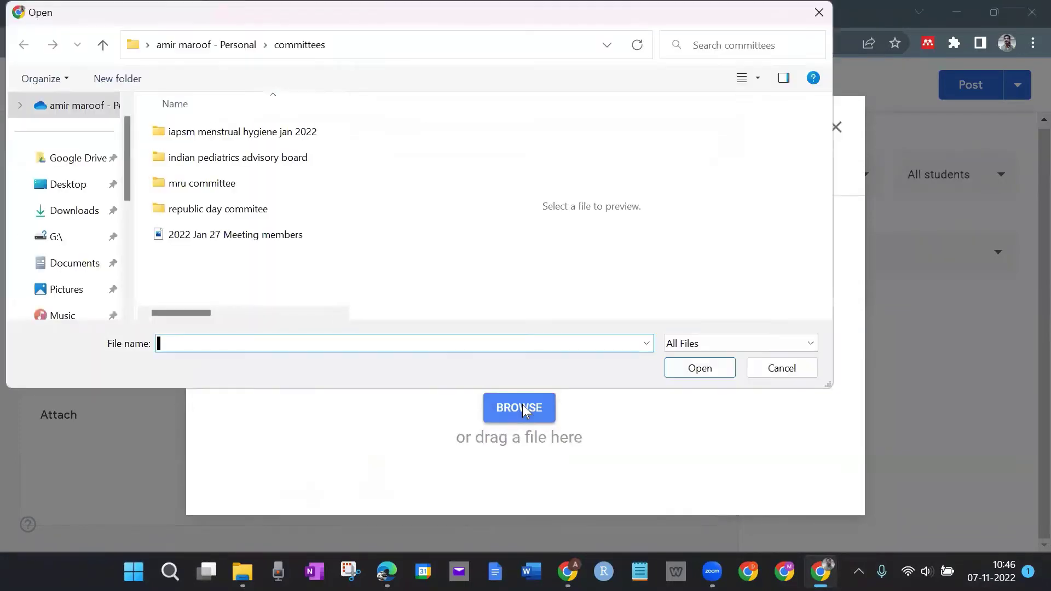
pyautogui.click(818, 13)
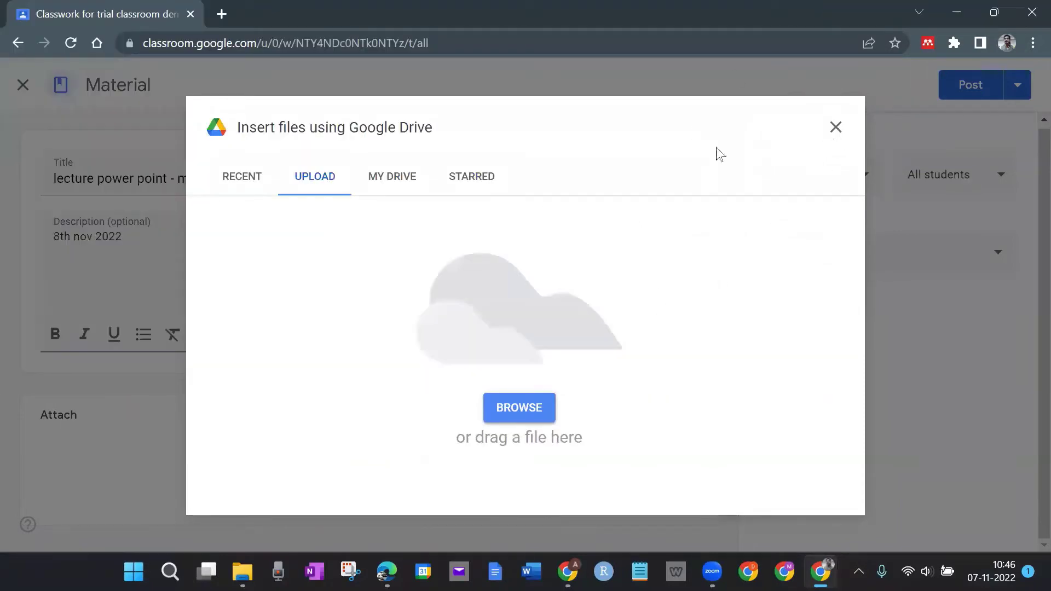
pyautogui.click(396, 172)
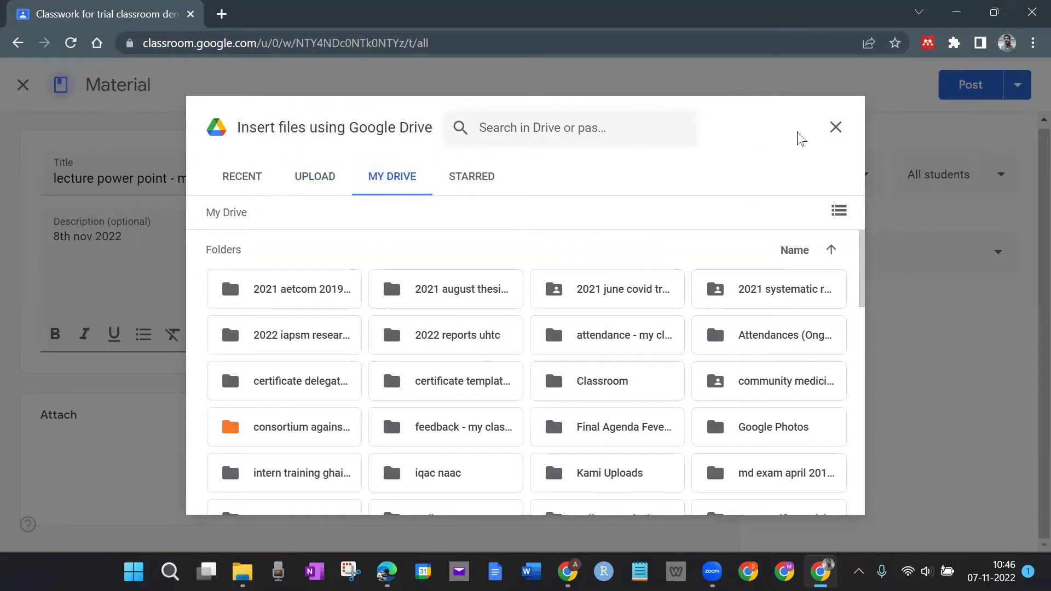
pyautogui.click(834, 131)
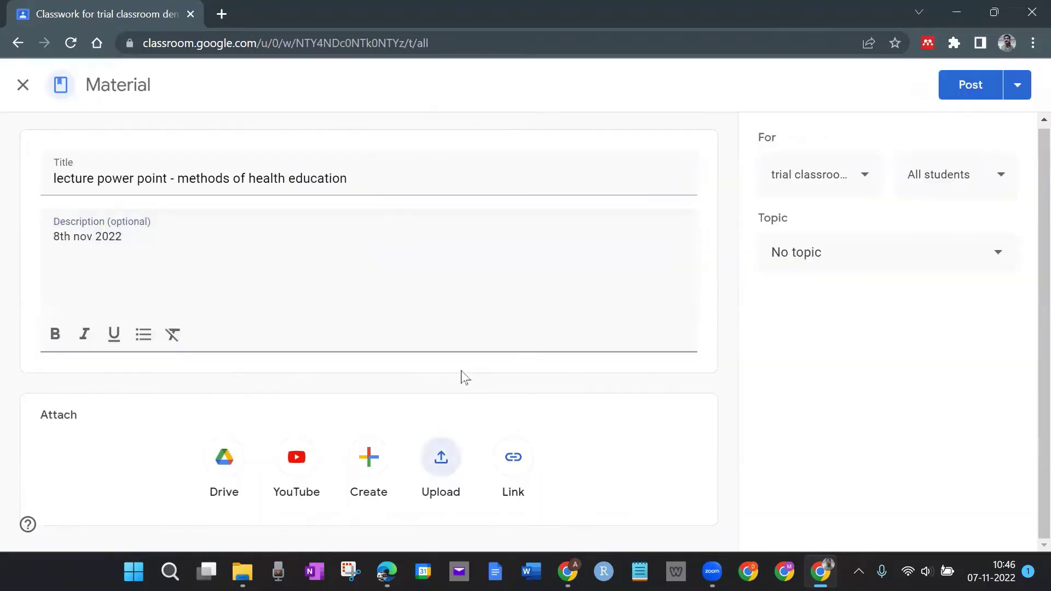
# View the new file types and the link option available as attachments for the material, without adding any
pyautogui.click(367, 482)
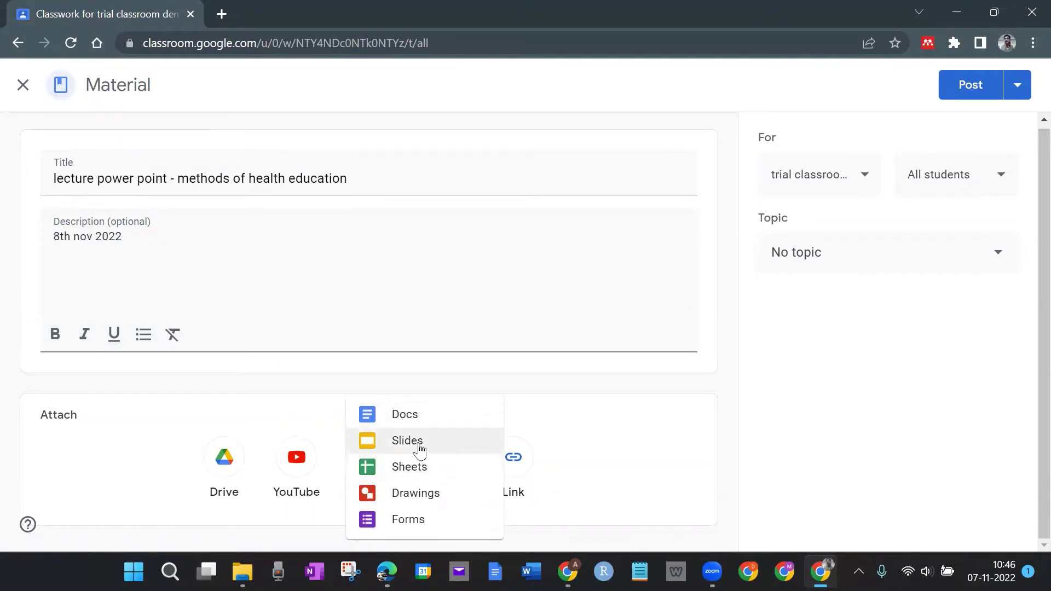
pyautogui.click(340, 387)
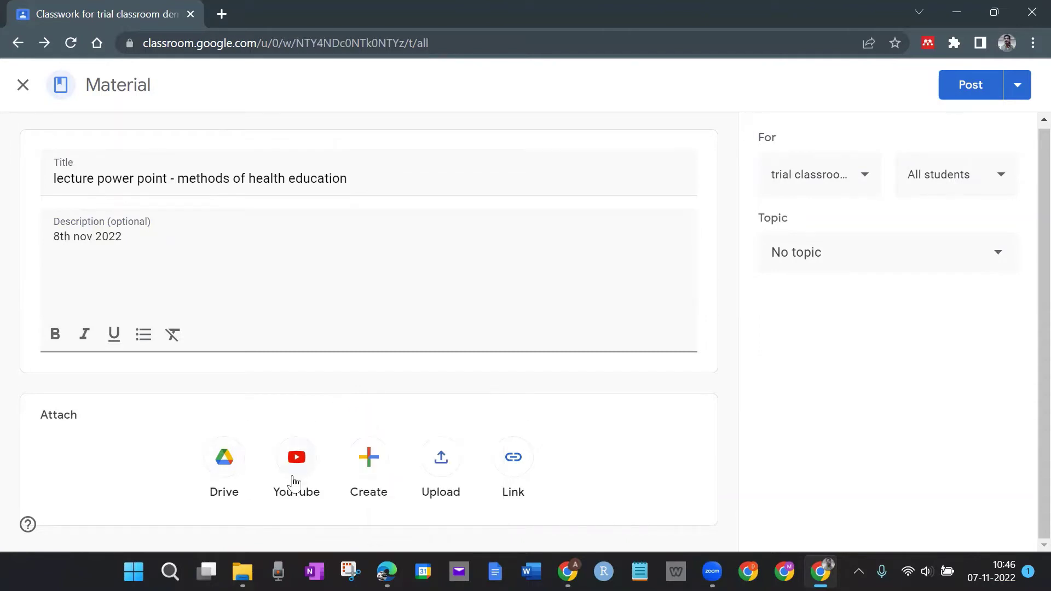
pyautogui.click(513, 457)
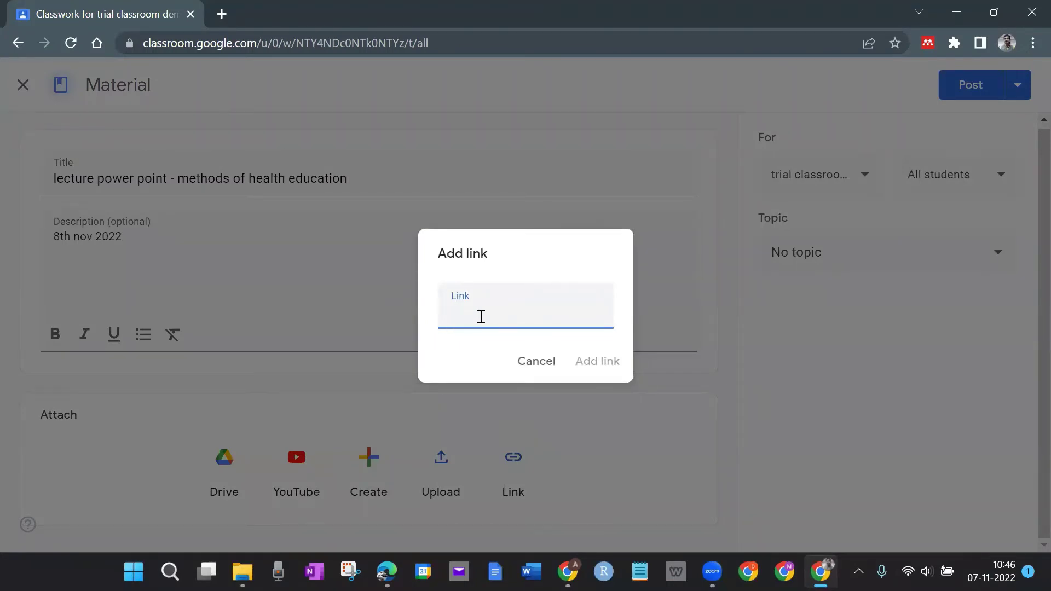
pyautogui.click(535, 362)
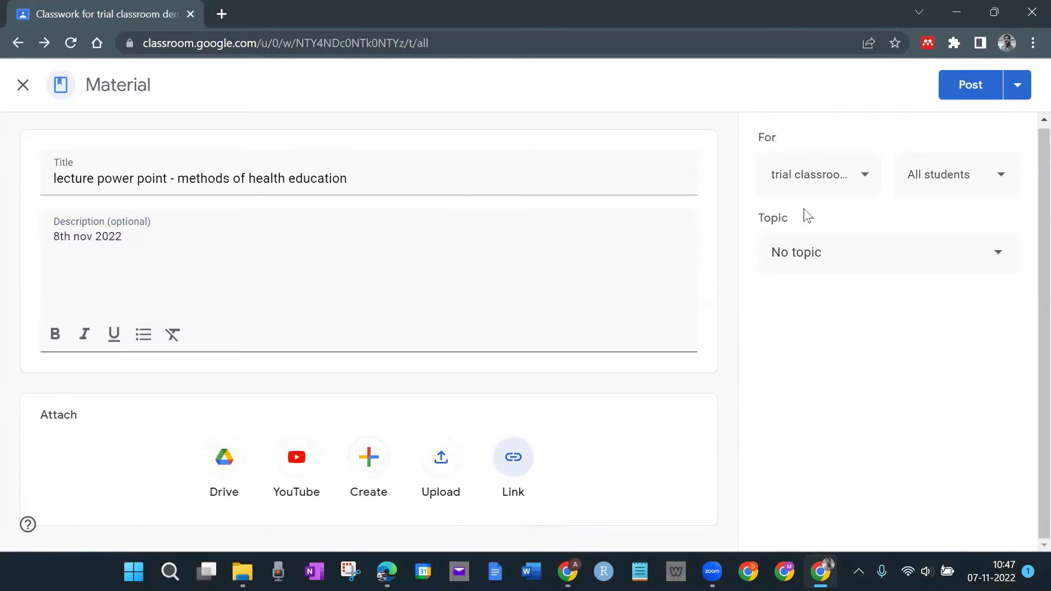
# Check which students the material can be assigned to, keeping All students selected
pyautogui.click(963, 181)
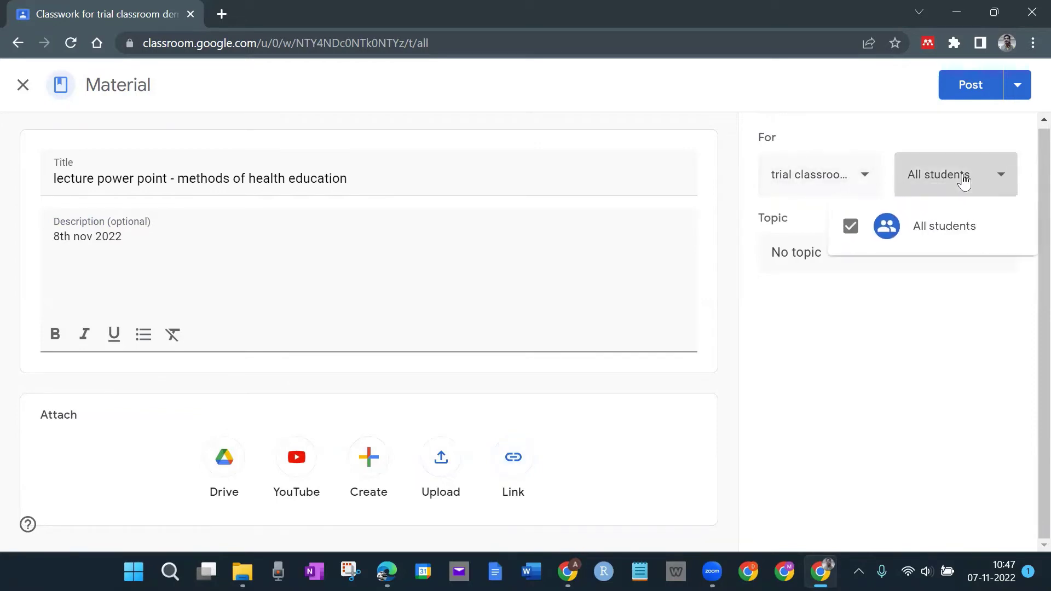
pyautogui.click(977, 181)
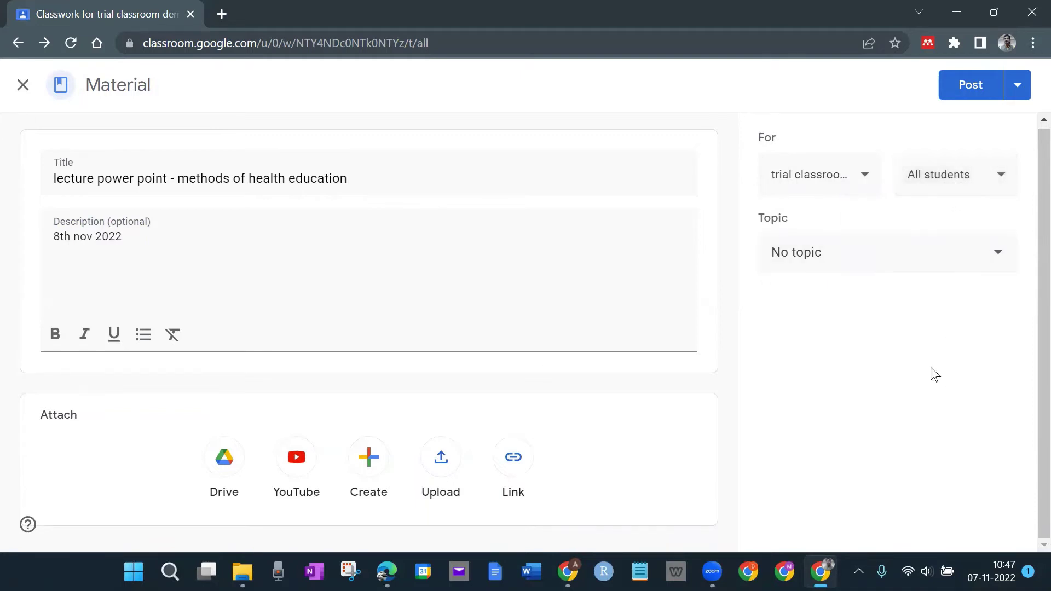
pyautogui.click(975, 185)
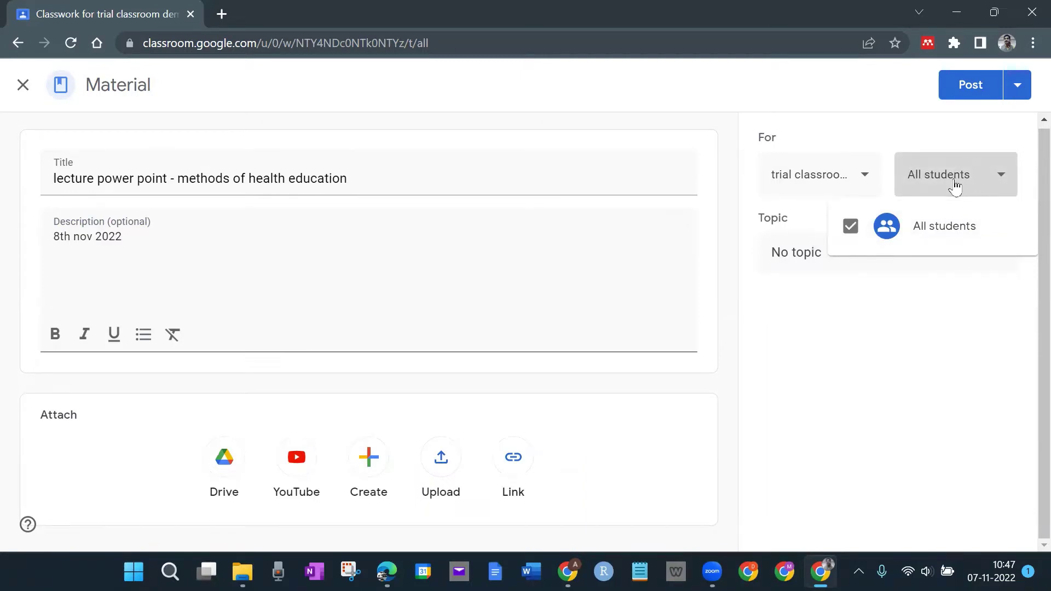
pyautogui.click(955, 186)
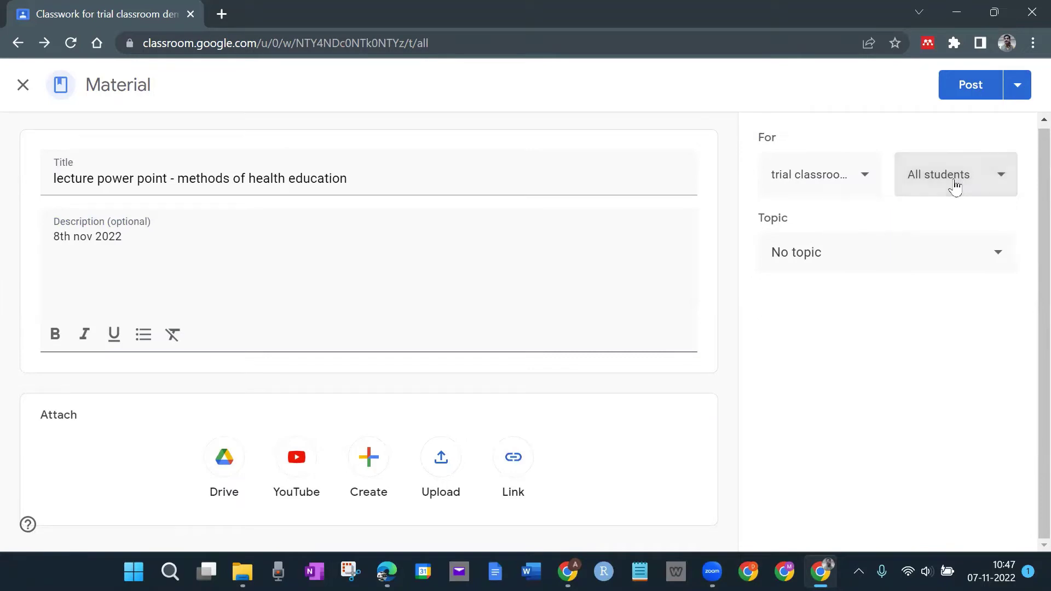
# Create the topic "Resources to download" for the material and post it to the class
pyautogui.click(862, 252)
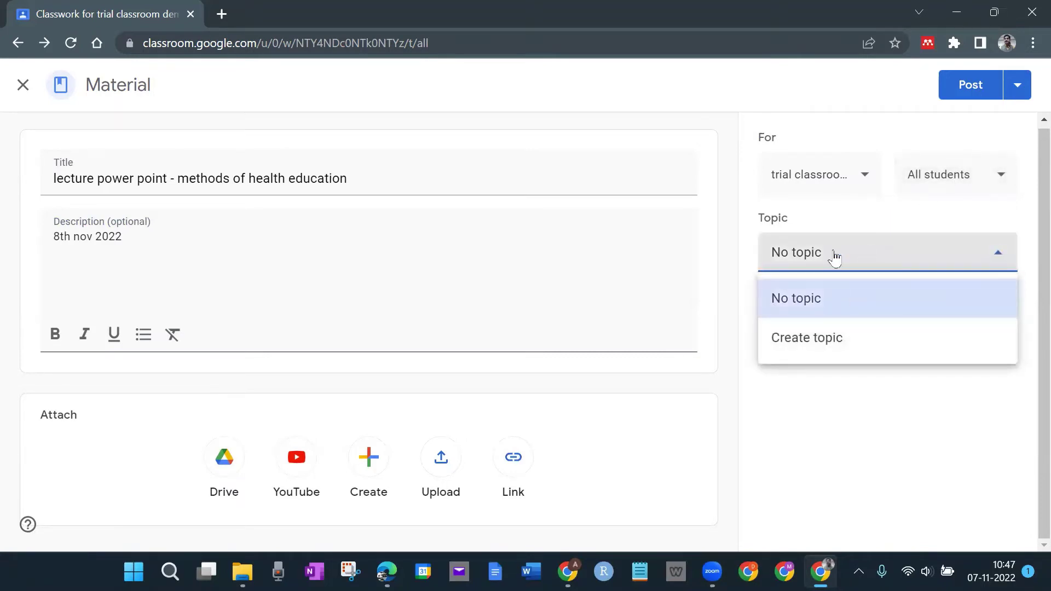
pyautogui.click(825, 342)
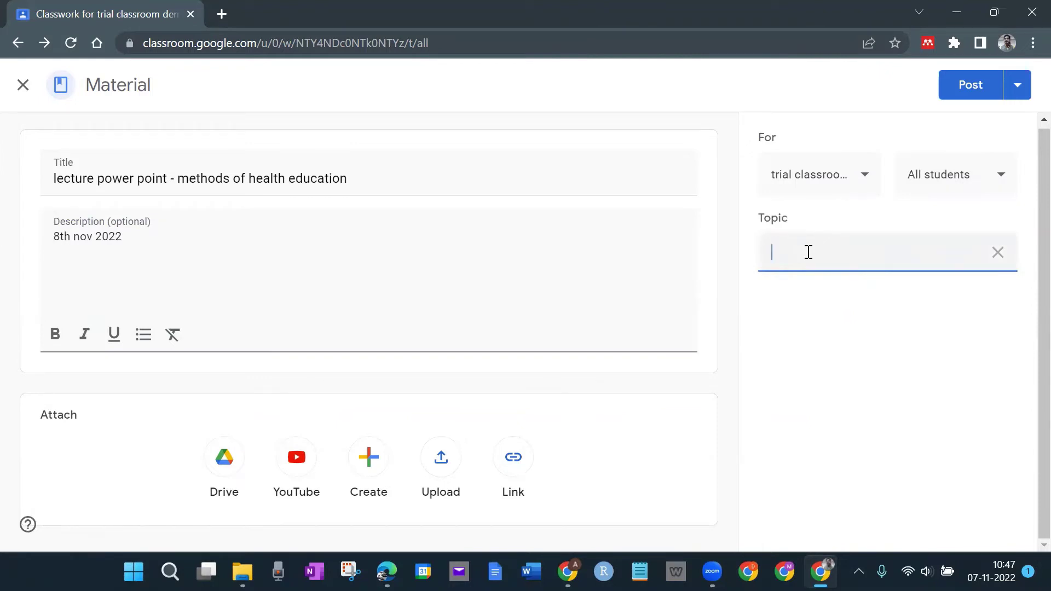
pyautogui.write('Resources to download')
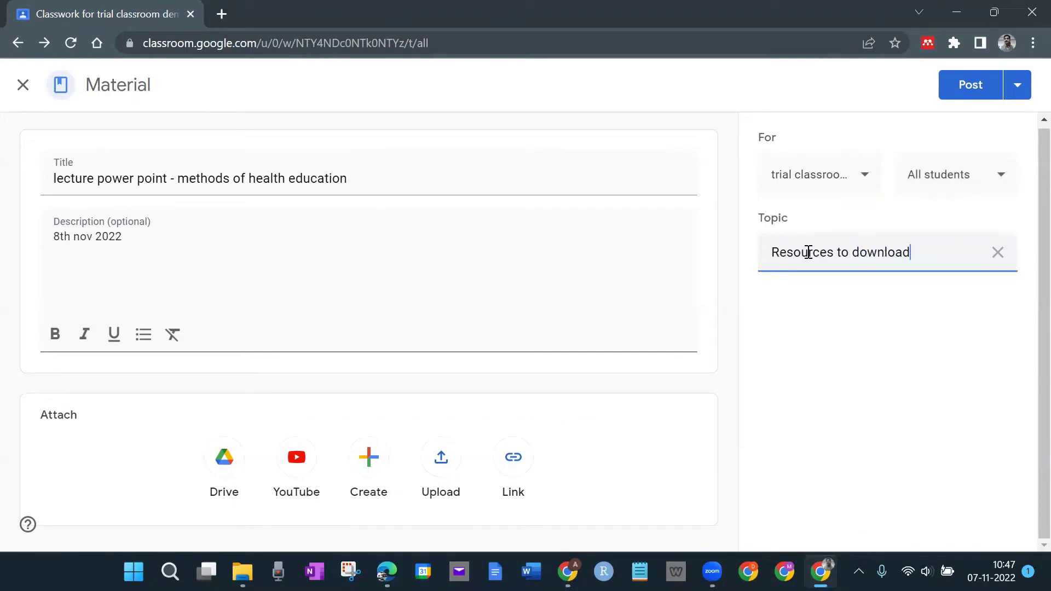
pyautogui.click(932, 328)
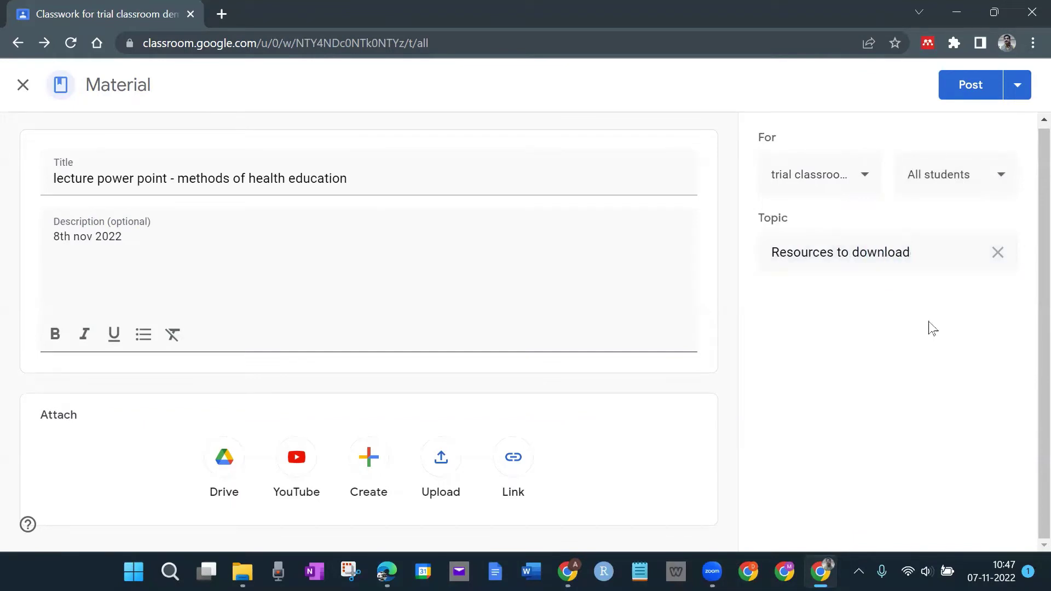
pyautogui.click(930, 242)
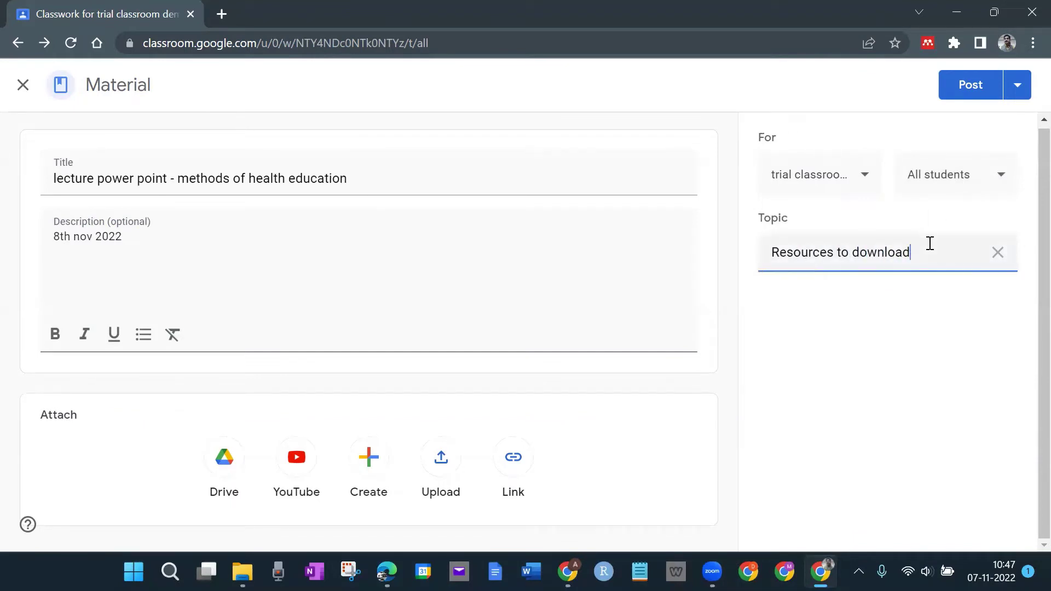
pyautogui.click(911, 344)
pyautogui.click(971, 85)
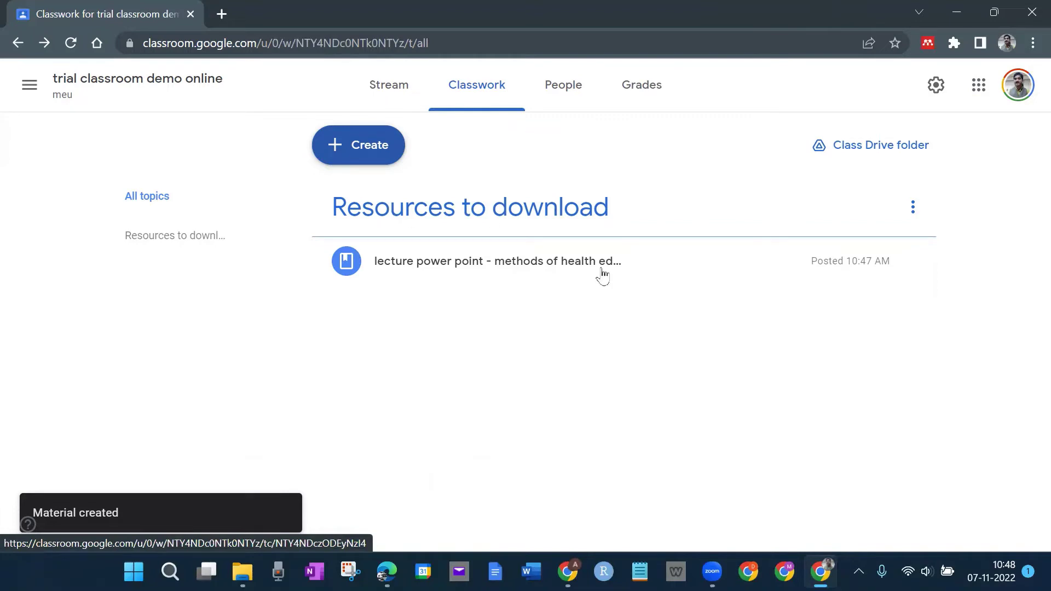
# Start a new assignment with a new blank Google Form attached, and title the assignment "feedback form"
pyautogui.click(367, 145)
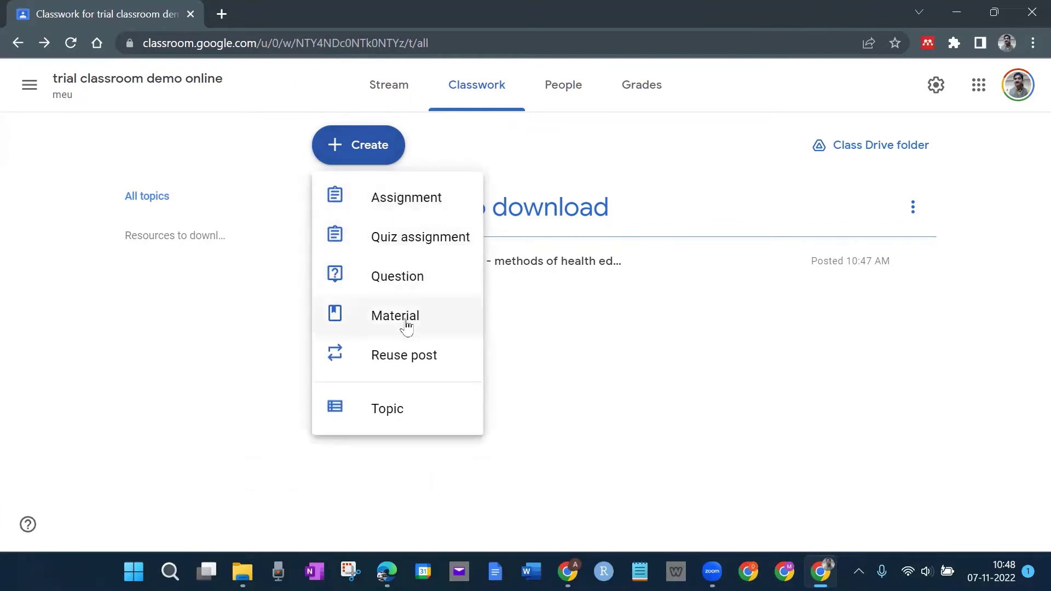
pyautogui.click(405, 199)
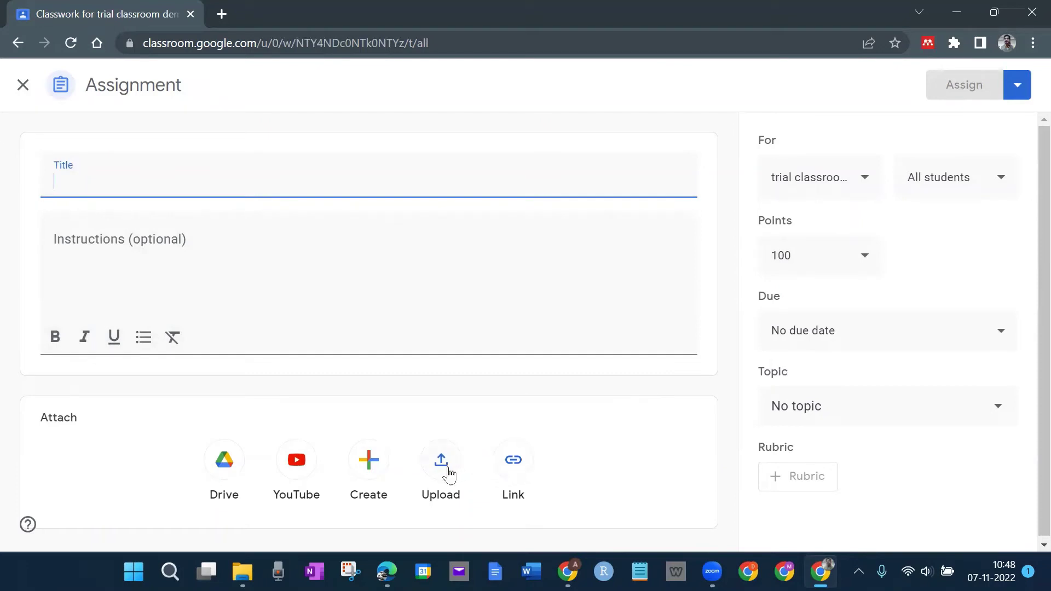
pyautogui.click(369, 468)
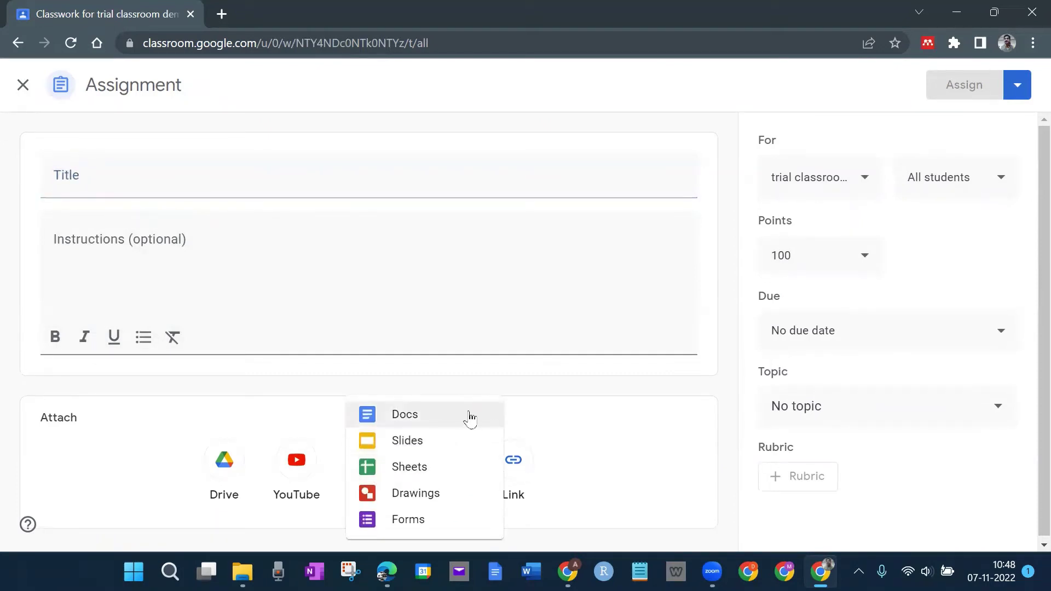
pyautogui.click(415, 519)
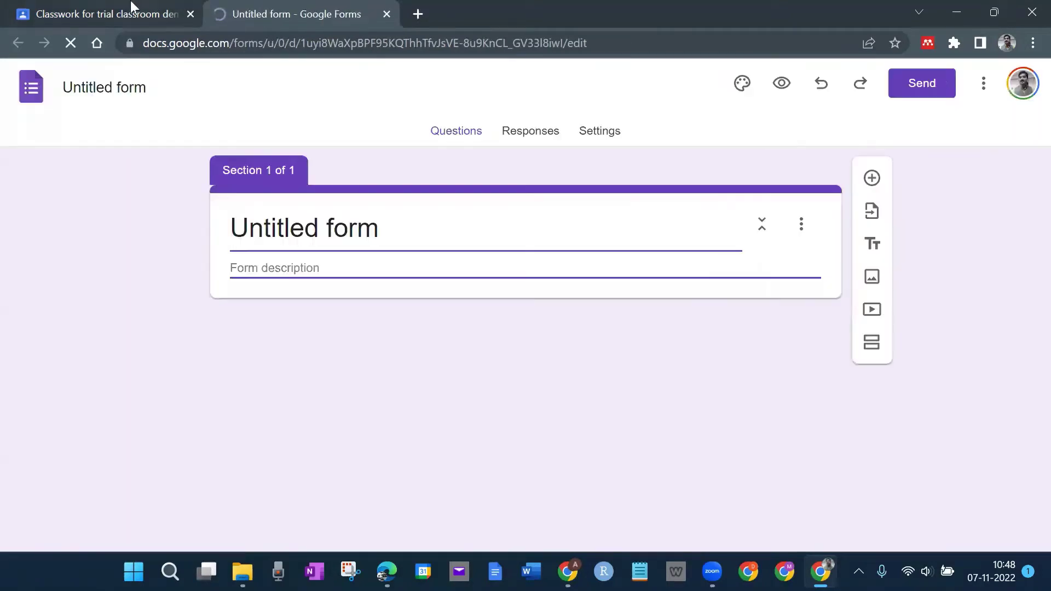
pyautogui.click(135, 11)
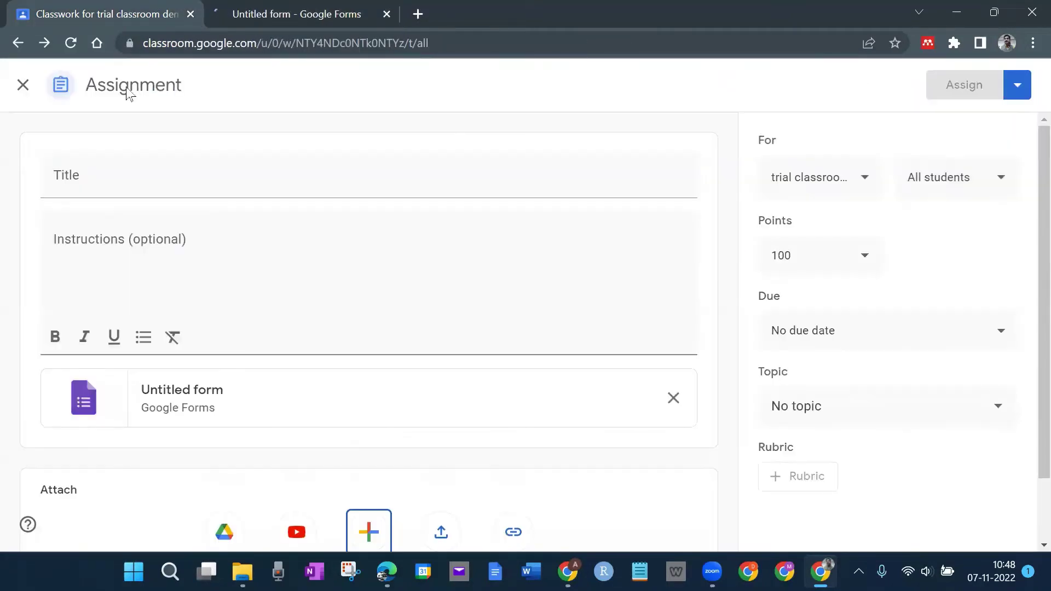
pyautogui.click(115, 185)
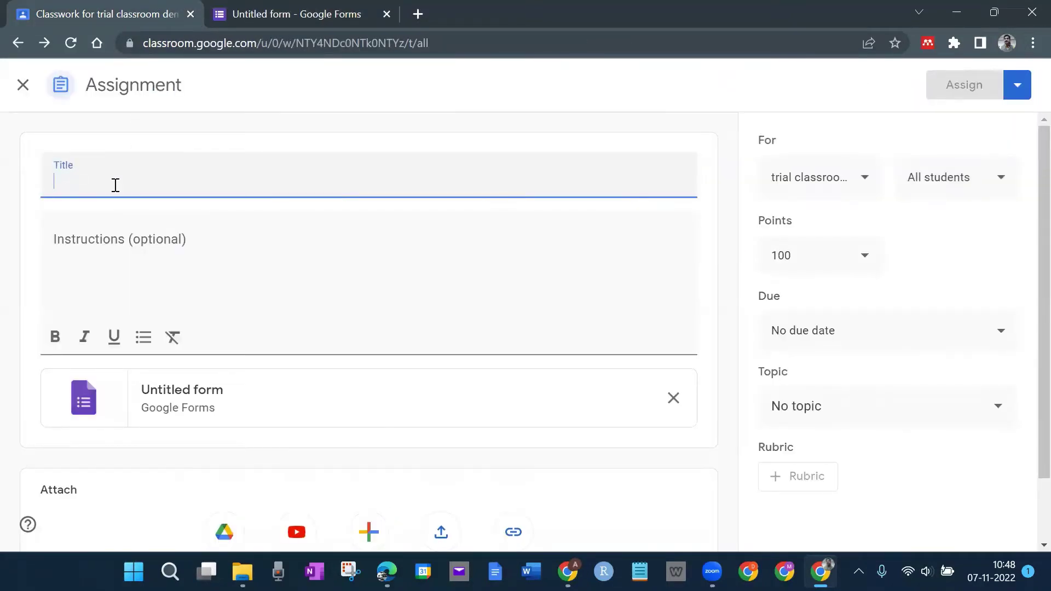
pyautogui.write('feedback form')
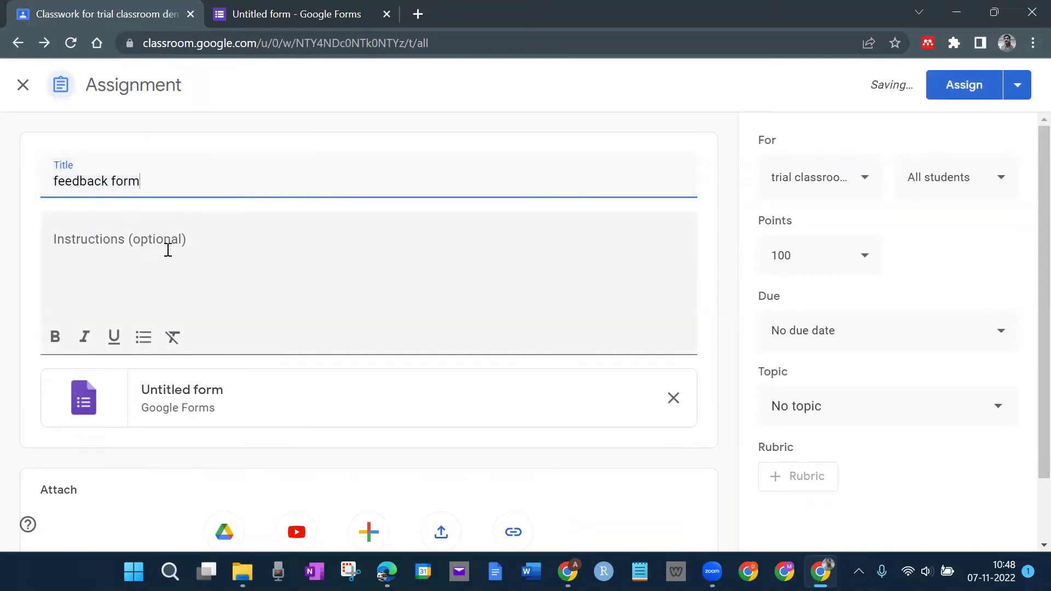
# Enter the assignment instructions "need to fill by 15th nov 2022" and make the assignment Ungraded
pyautogui.click(168, 249)
pyautogui.write('need to f')
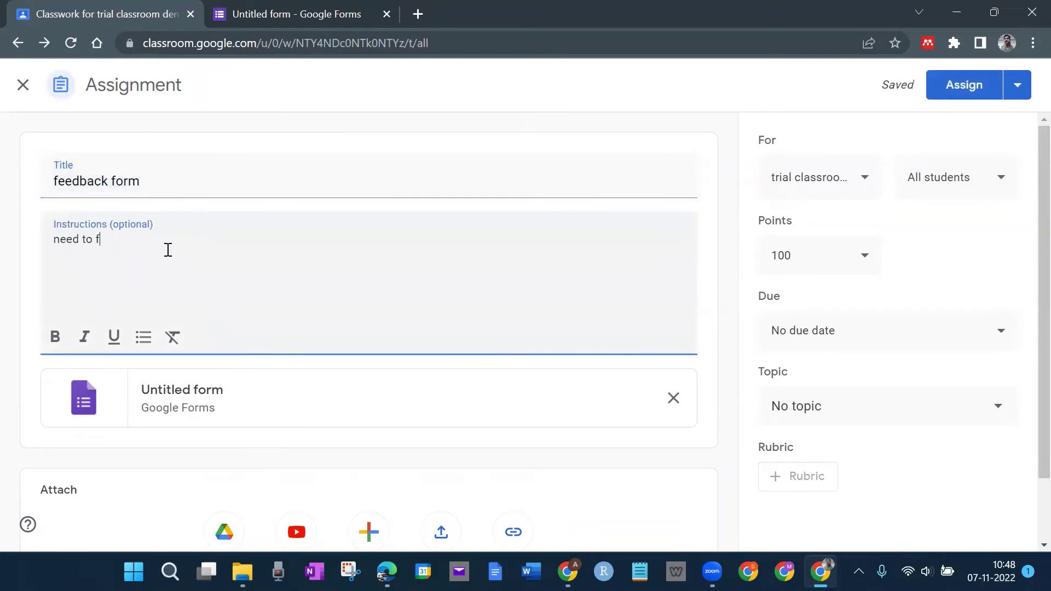
pyautogui.write('ill by')
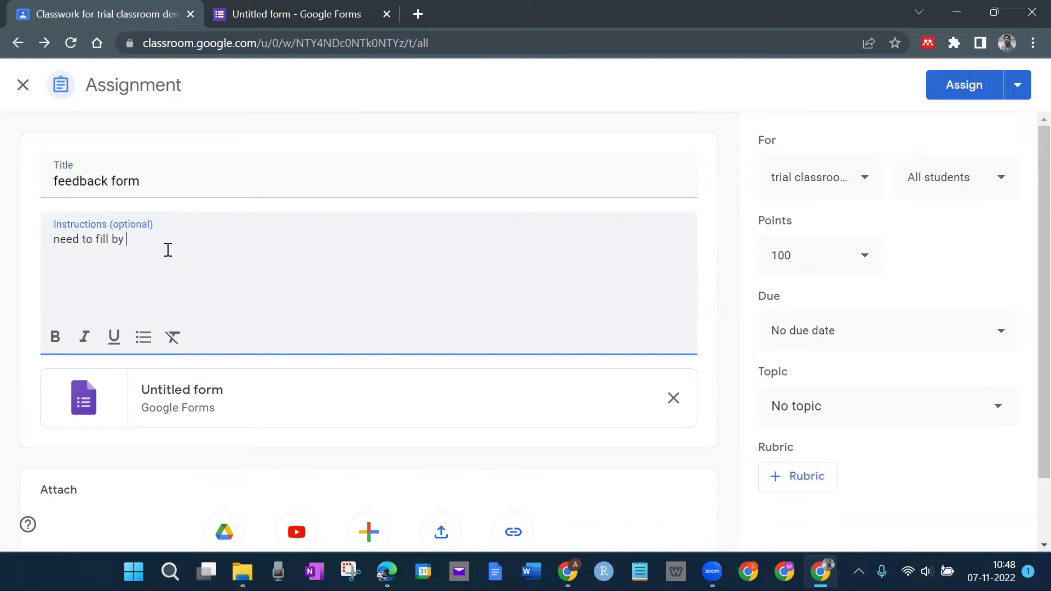
pyautogui.write(' 15th nov 2022')
pyautogui.click(828, 262)
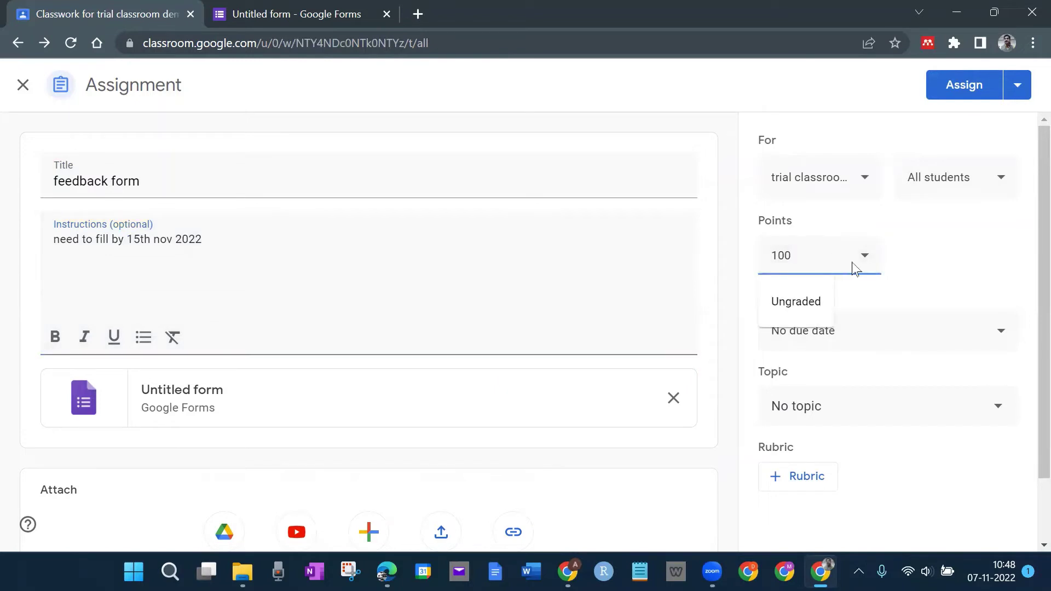
pyautogui.click(812, 305)
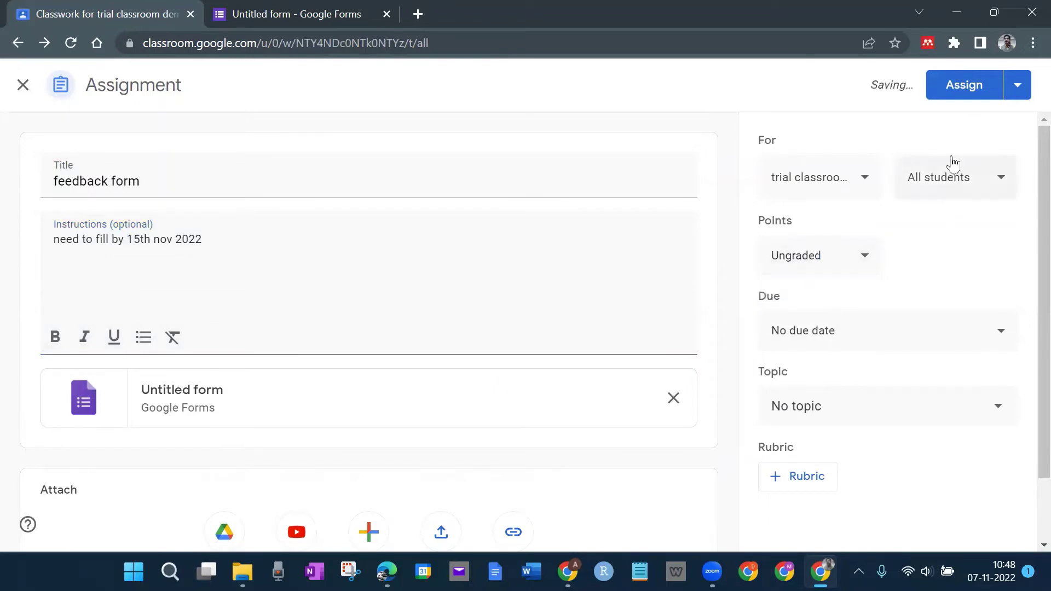
# Keep the assignment for All students and set its due date to Nov 15, 2022, without a time
pyautogui.click(974, 187)
pyautogui.click(975, 184)
pyautogui.click(851, 331)
pyautogui.click(862, 394)
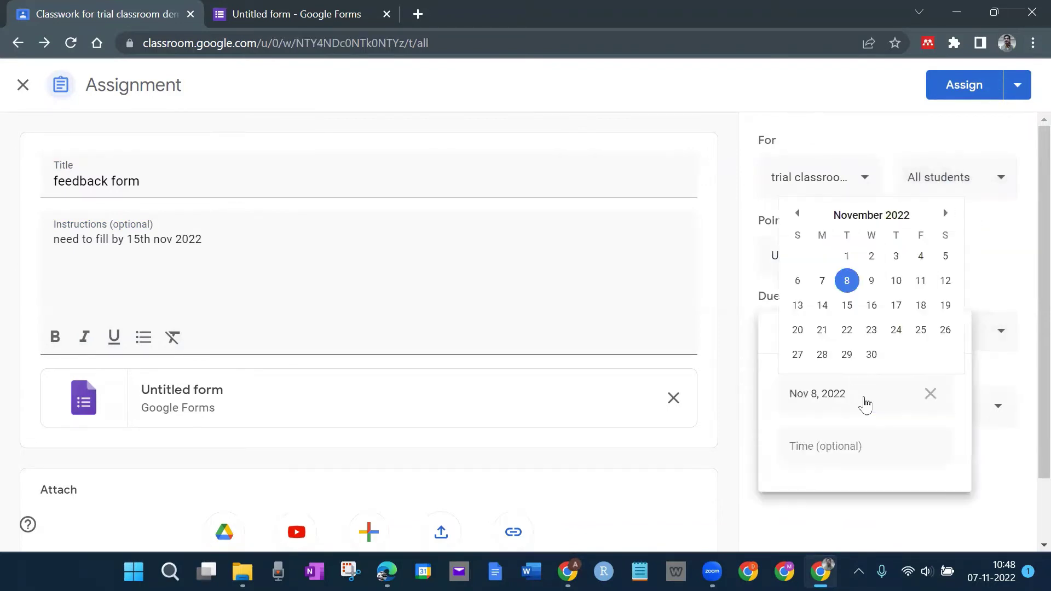
pyautogui.click(846, 307)
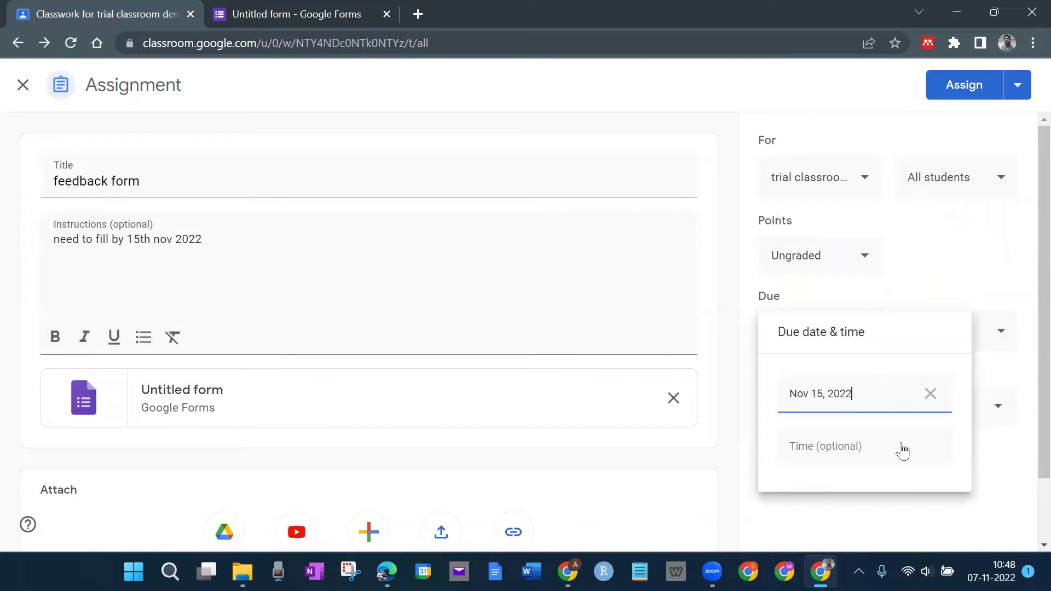
pyautogui.click(993, 375)
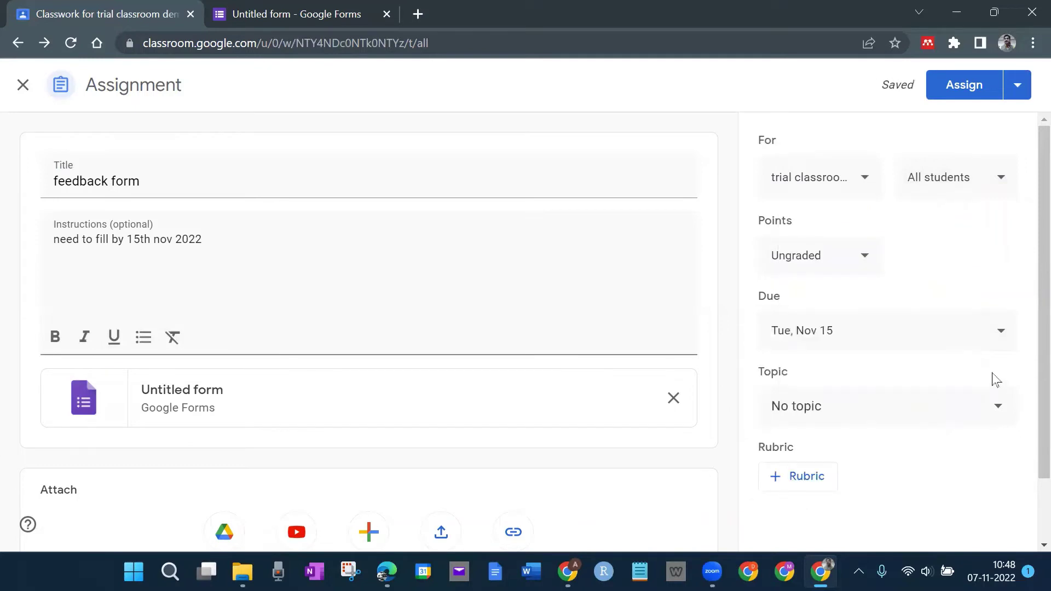
# Create the topic "Feedback forms" for the assignment
pyautogui.click(833, 415)
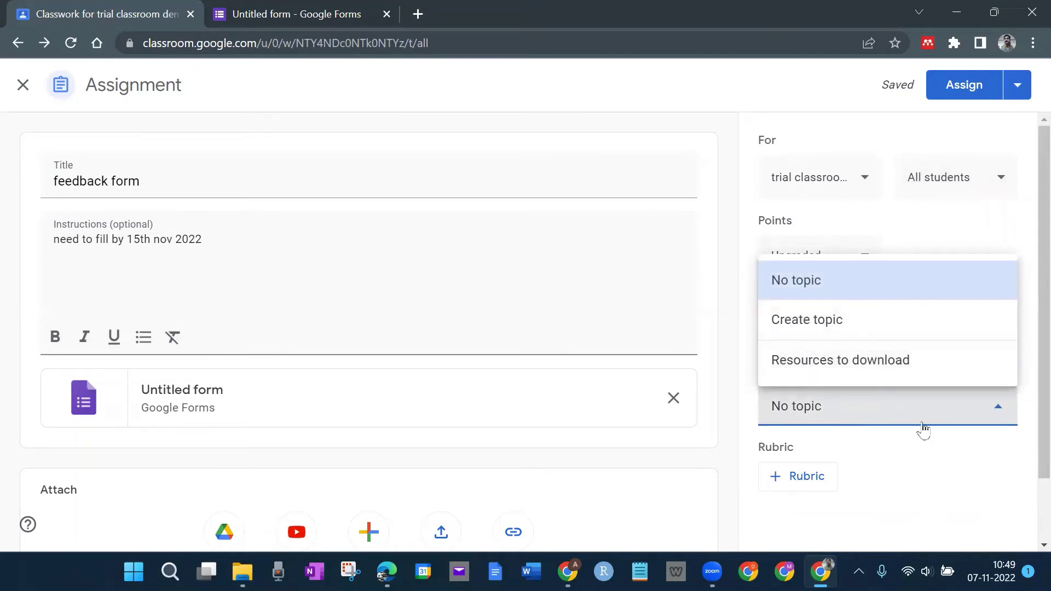
pyautogui.click(824, 331)
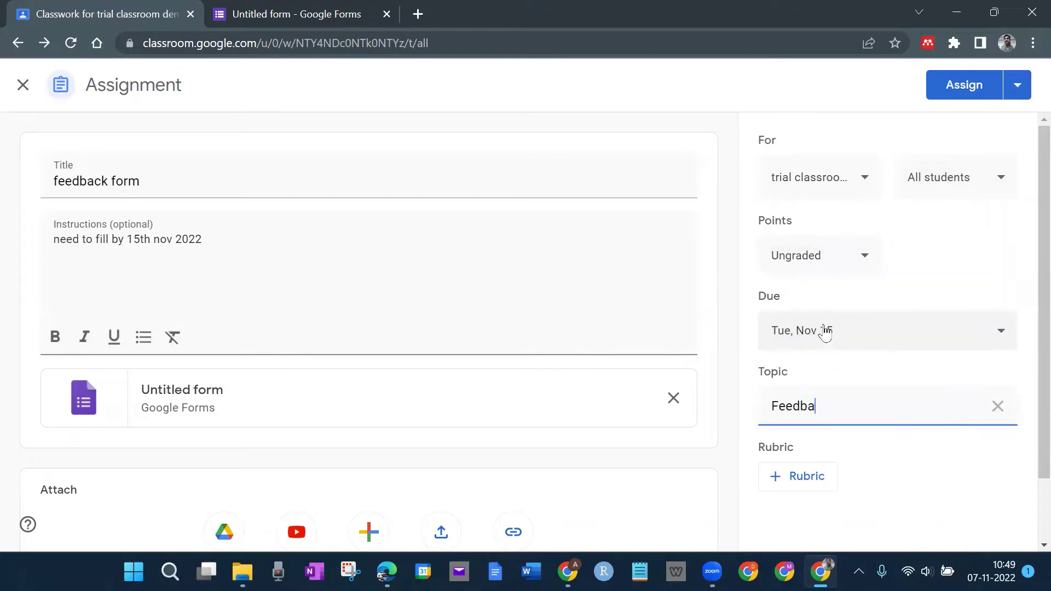
pyautogui.write('Feedback forms')
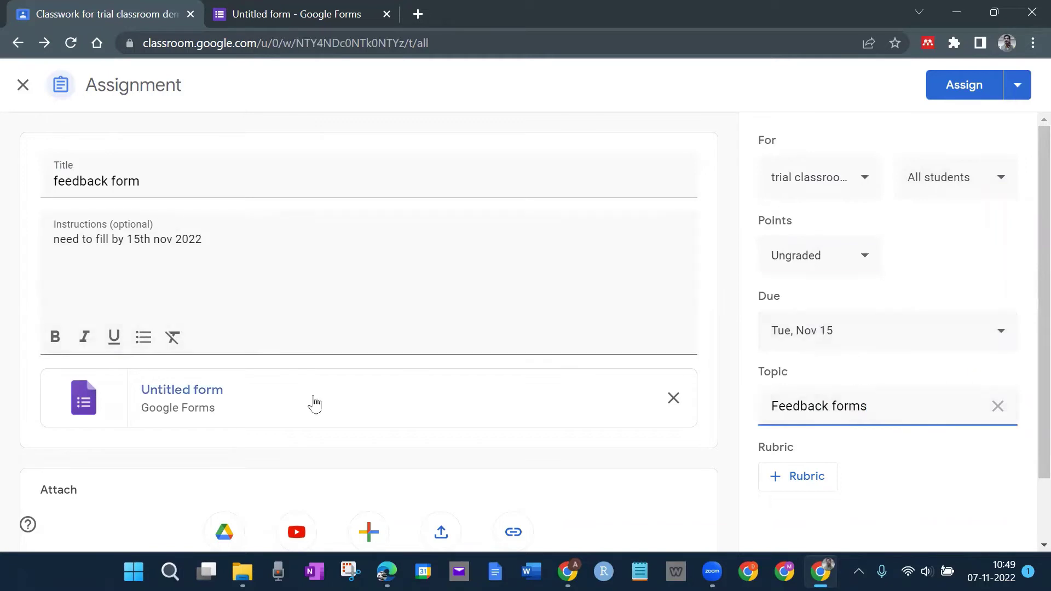
# Open the attached Google Form for editing, keeping only one copy open, and title it "feedback form"
pyautogui.click(242, 403)
pyautogui.click(588, 10)
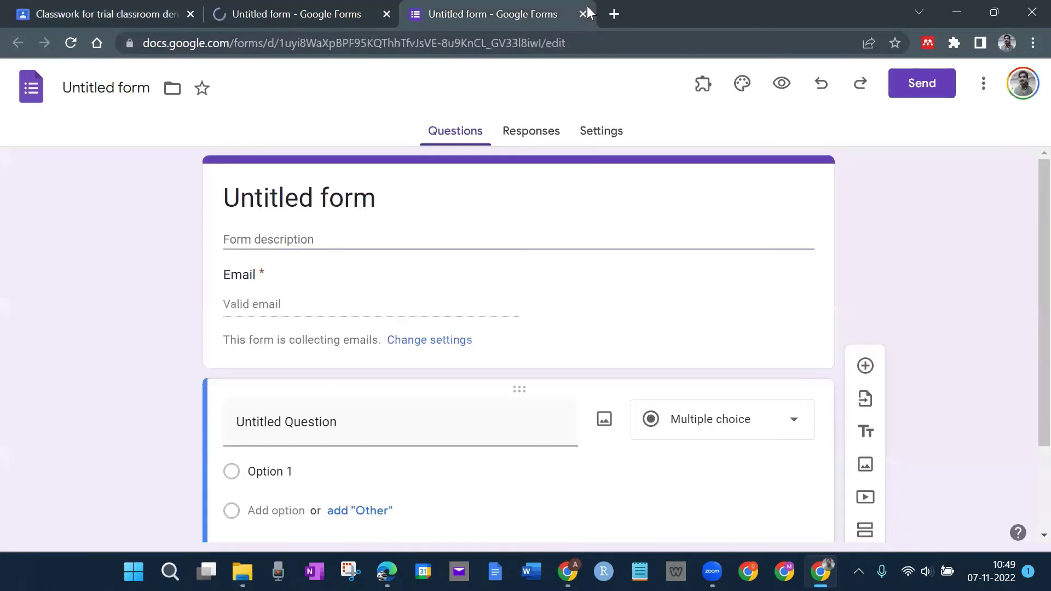
pyautogui.click(582, 13)
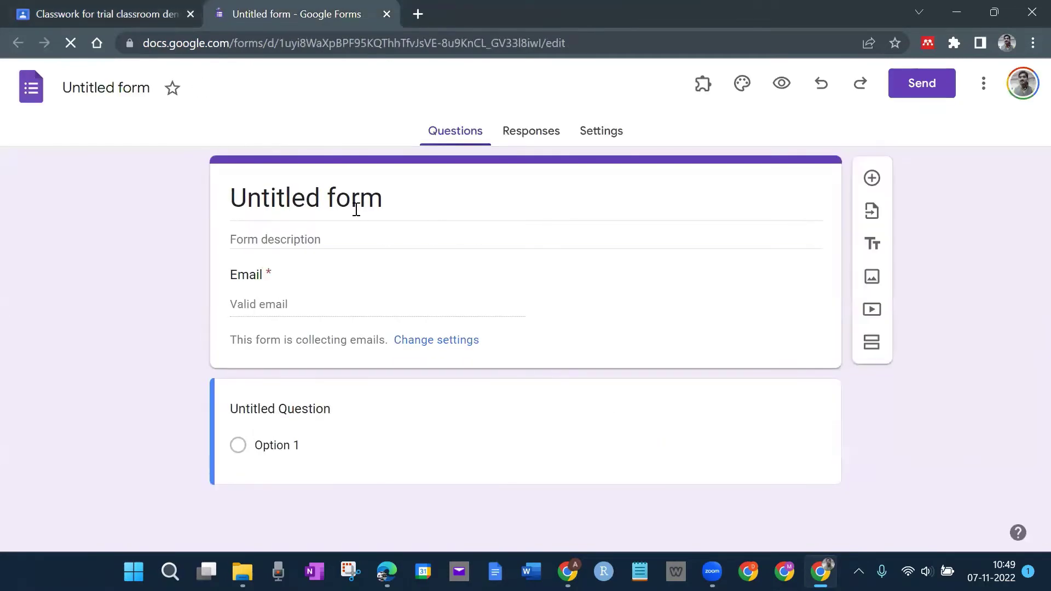
pyautogui.click(353, 200)
pyautogui.keyDown('shift'); pyautogui.click(245, 203); pyautogui.keyUp('shift')
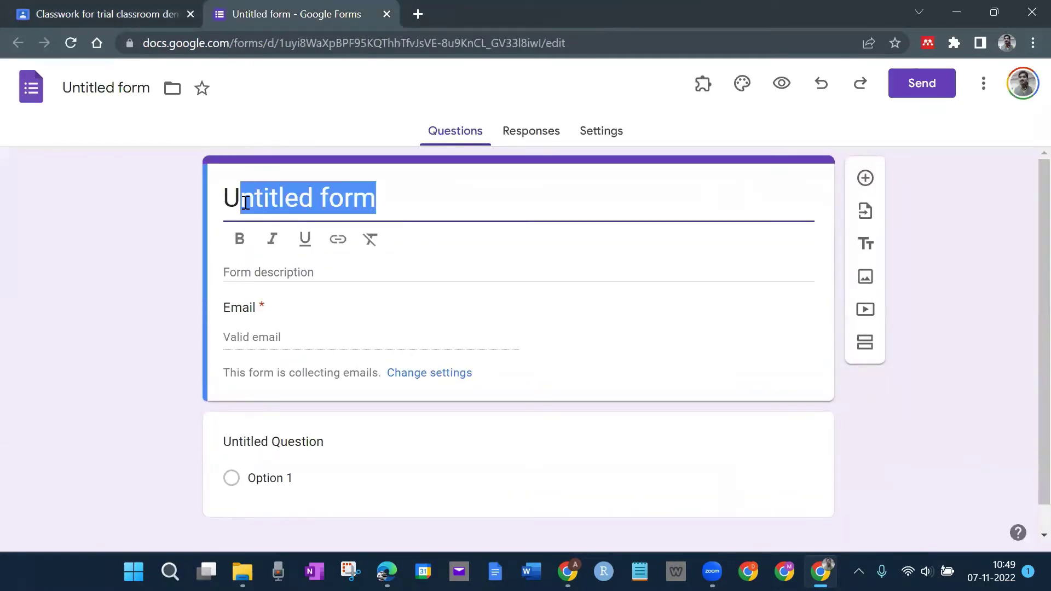
pyautogui.press('BackSpace')
pyautogui.press('BackSpace')
pyautogui.write('feedback form')
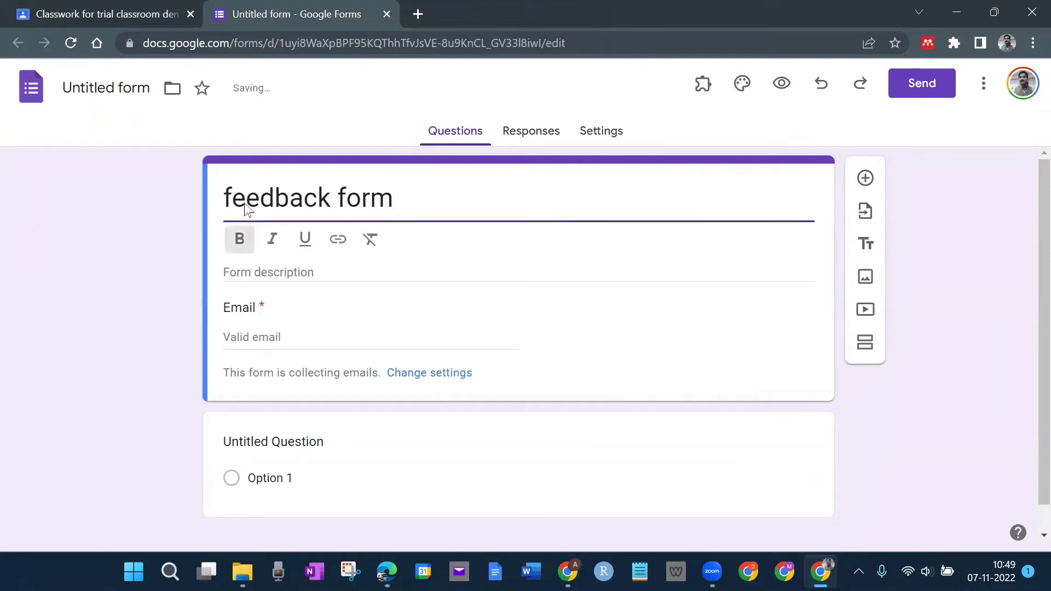
# Add the form description "trial from meu" and name the form file "feedback form"
pyautogui.press('Tab')
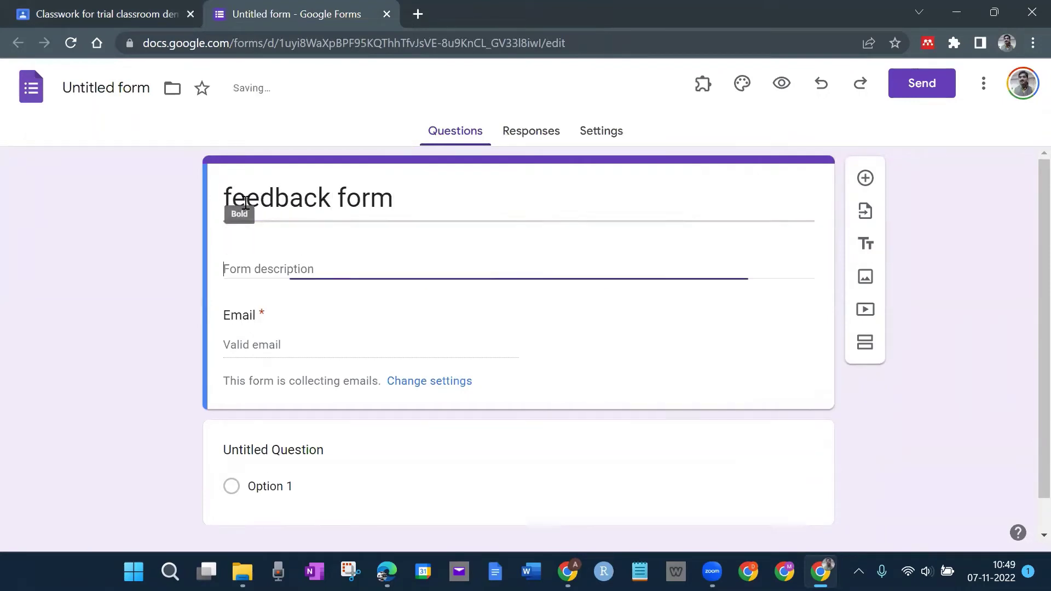
pyautogui.write('tr')
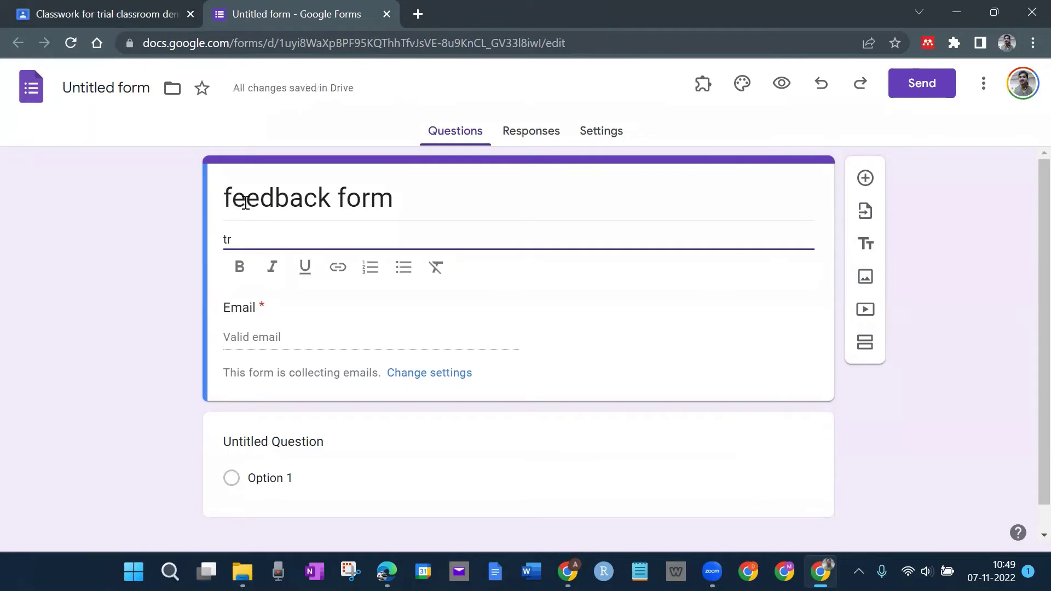
pyautogui.write('ial from meu')
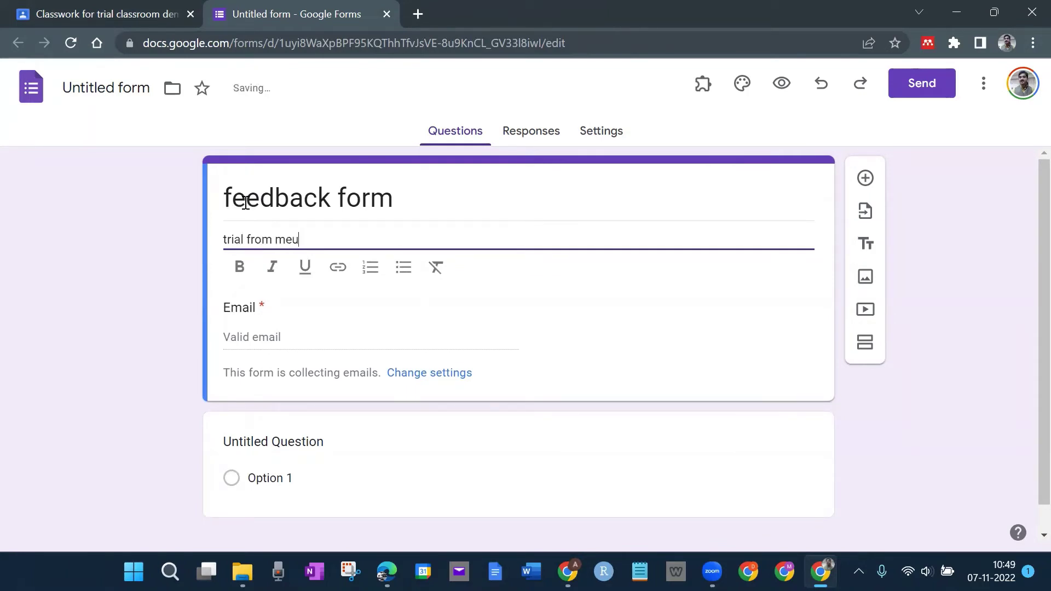
pyautogui.click(101, 206)
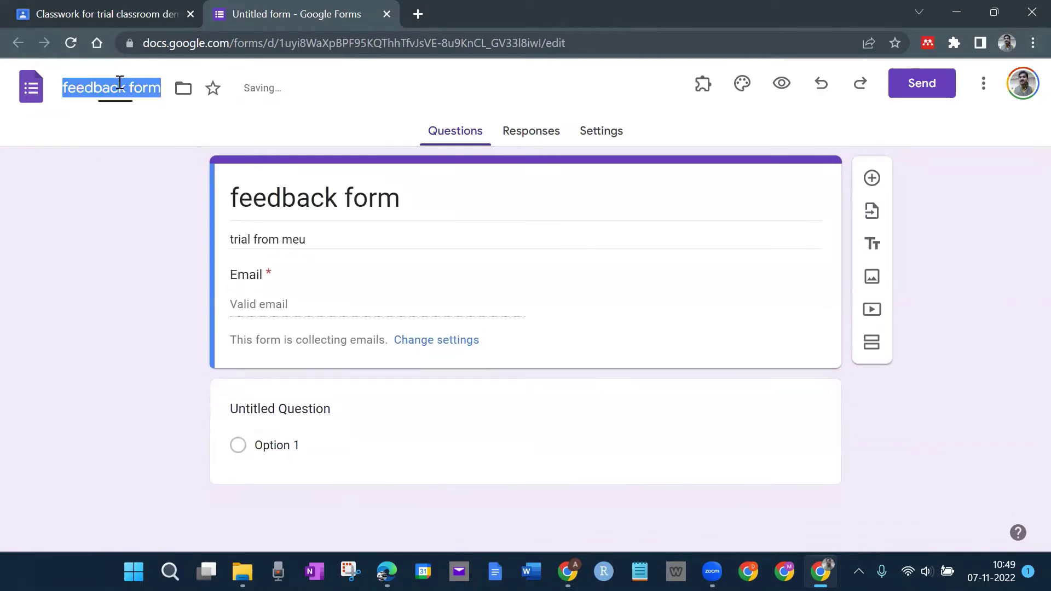
# Add a linear scale question reading "Rate the lectures on a five point scale" directly below the form header
pyautogui.click(872, 179)
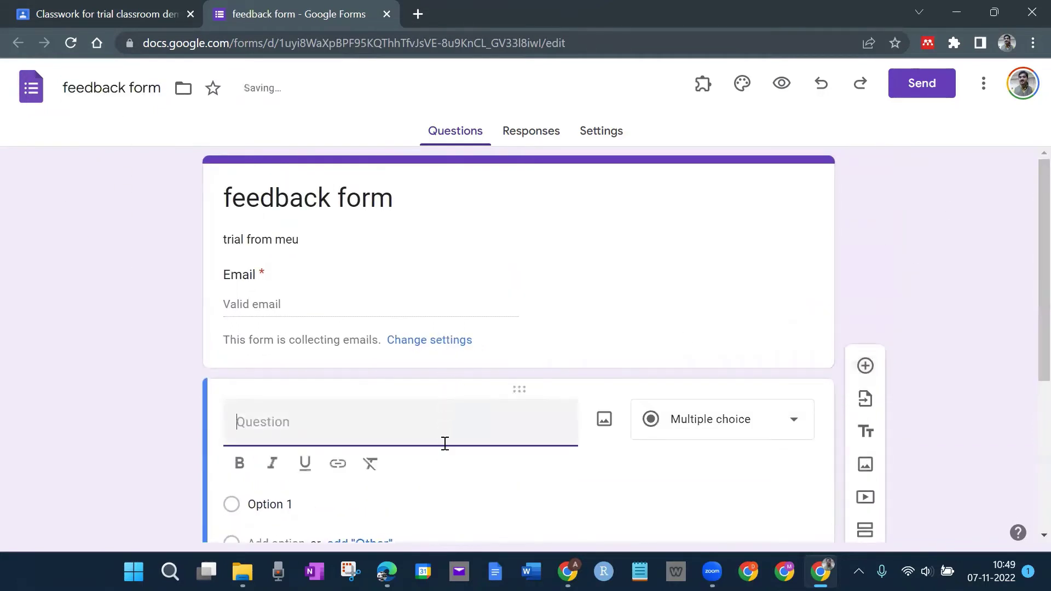
pyautogui.write('Rate the lectures on a five')
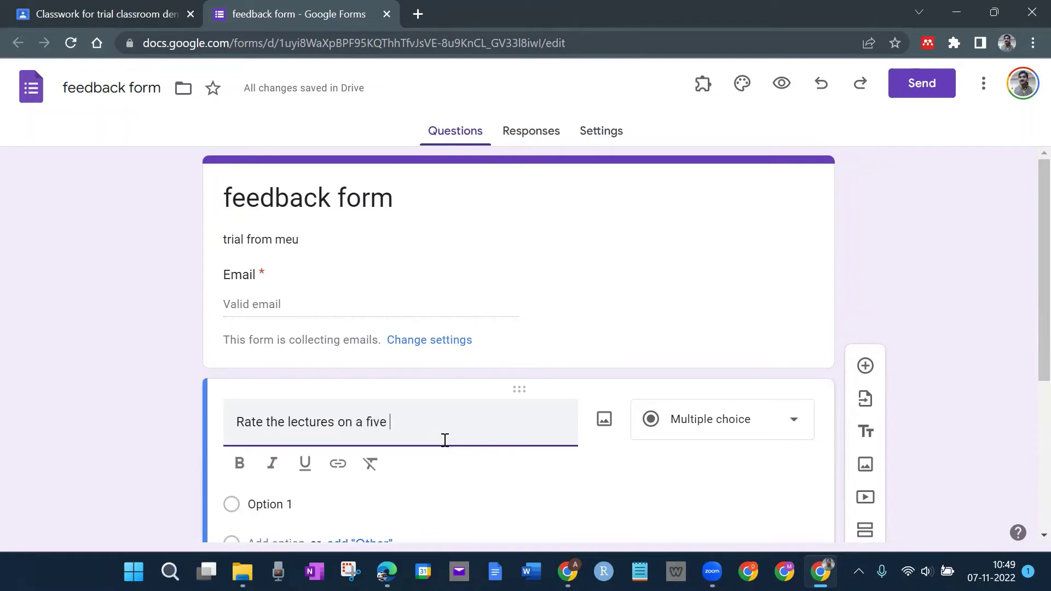
pyautogui.write('point scale')
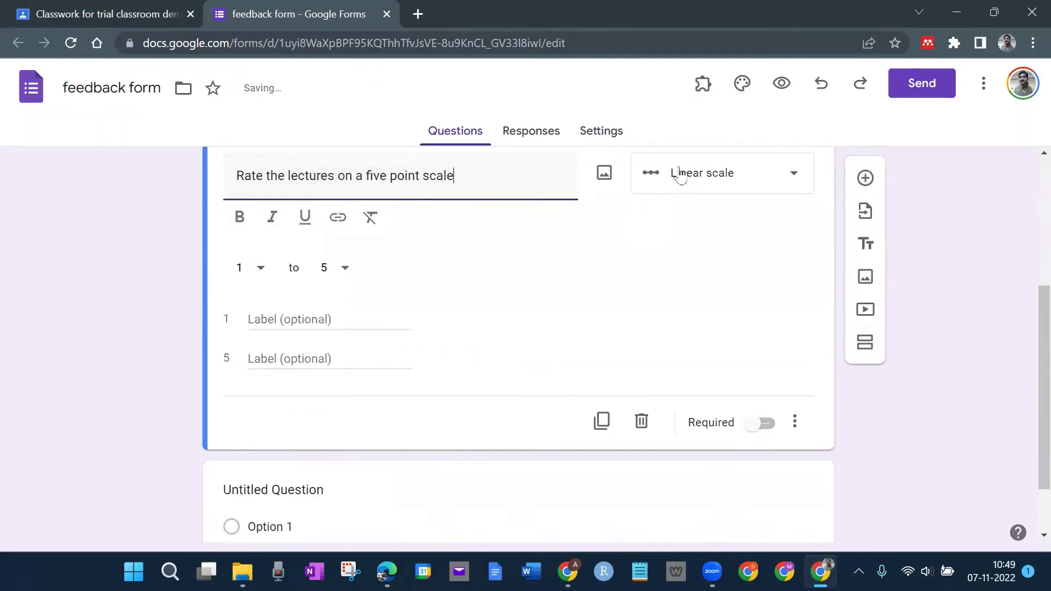
# Label the lecture rating scale "very poor" at 1 and "very good" at 5, and make the question required
pyautogui.click(306, 315)
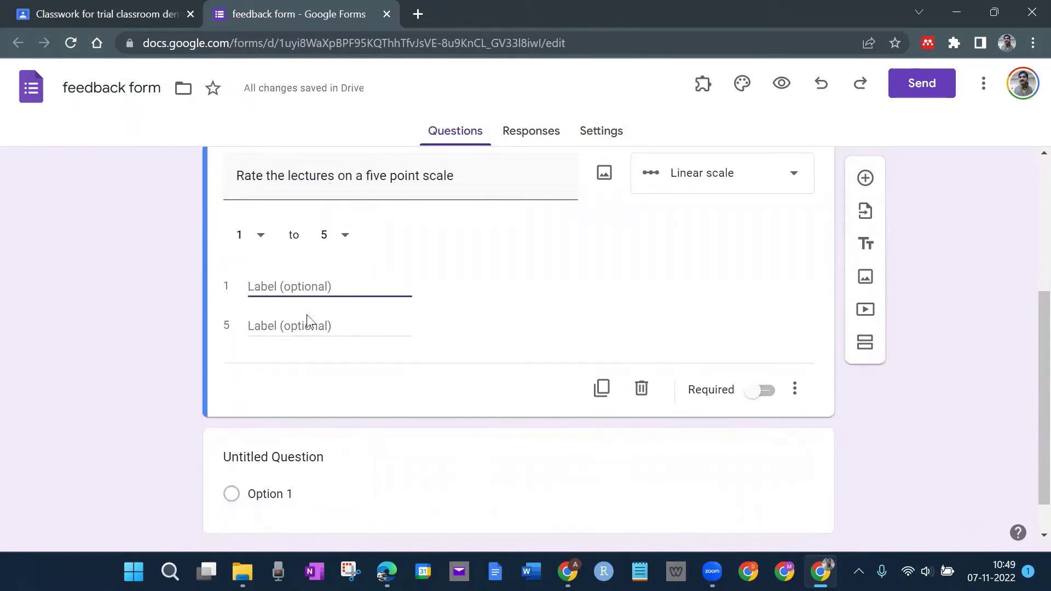
pyautogui.write('very')
pyautogui.write('poor')
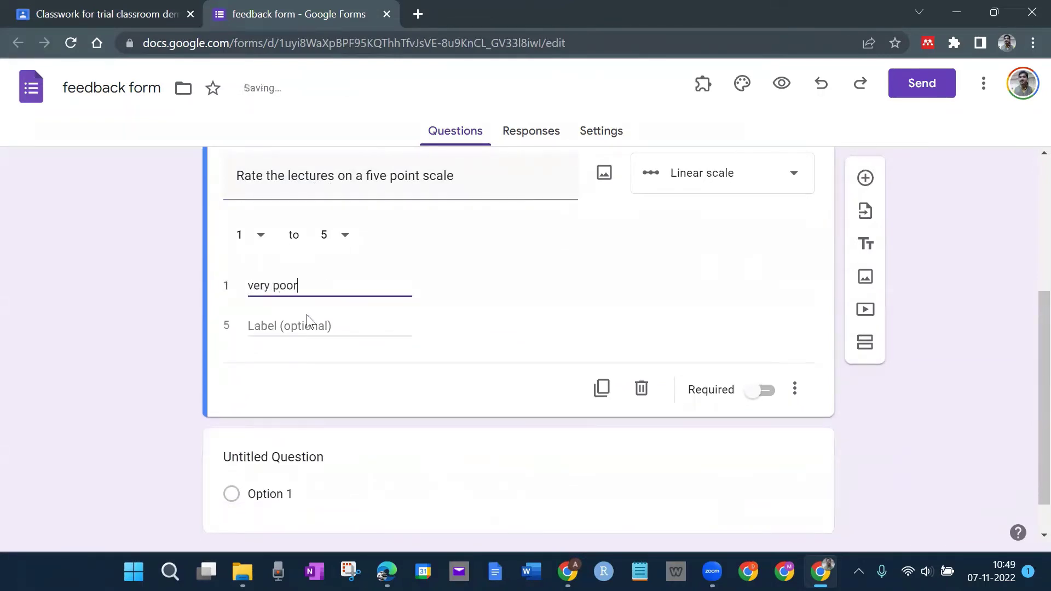
pyautogui.click(307, 324)
pyautogui.write('very ')
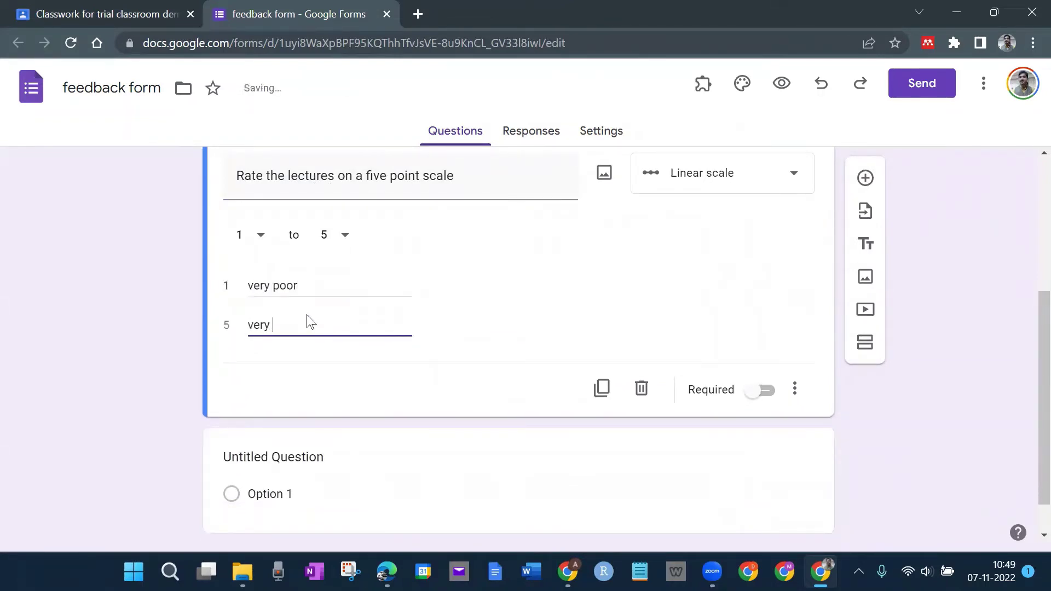
pyautogui.write('good')
pyautogui.click(762, 390)
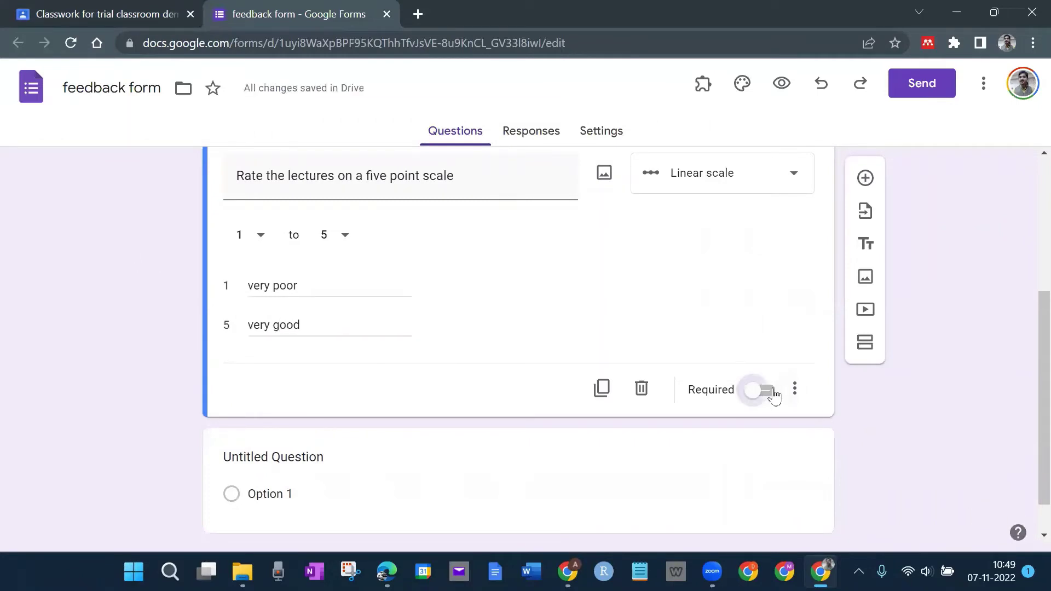
# Add a required short answer question "your name?" between the form header and the lecture rating question
pyautogui.scroll(5, 920, 344)
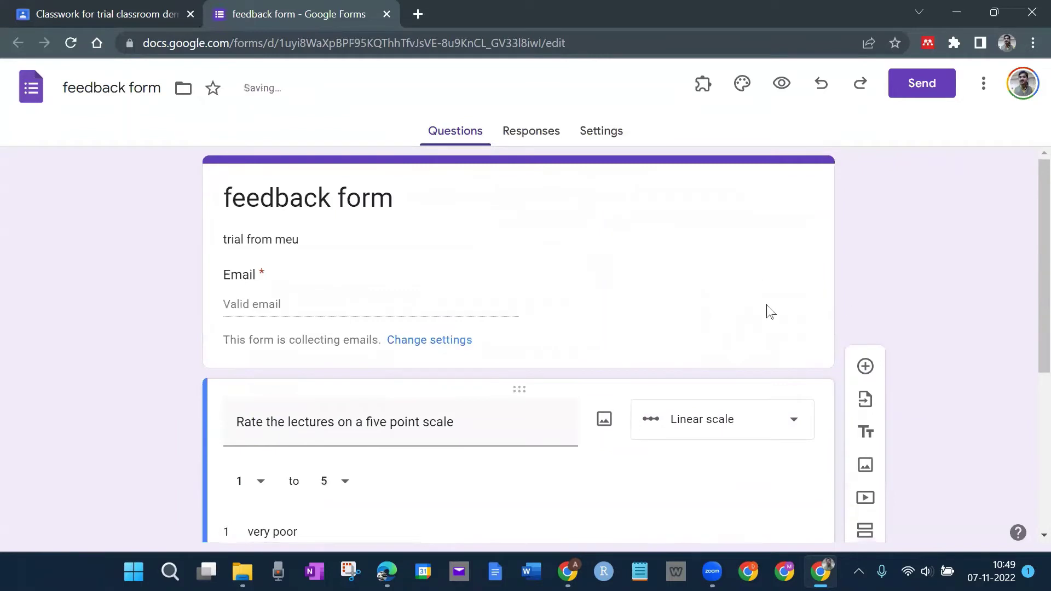
pyautogui.click(765, 310)
pyautogui.click(866, 178)
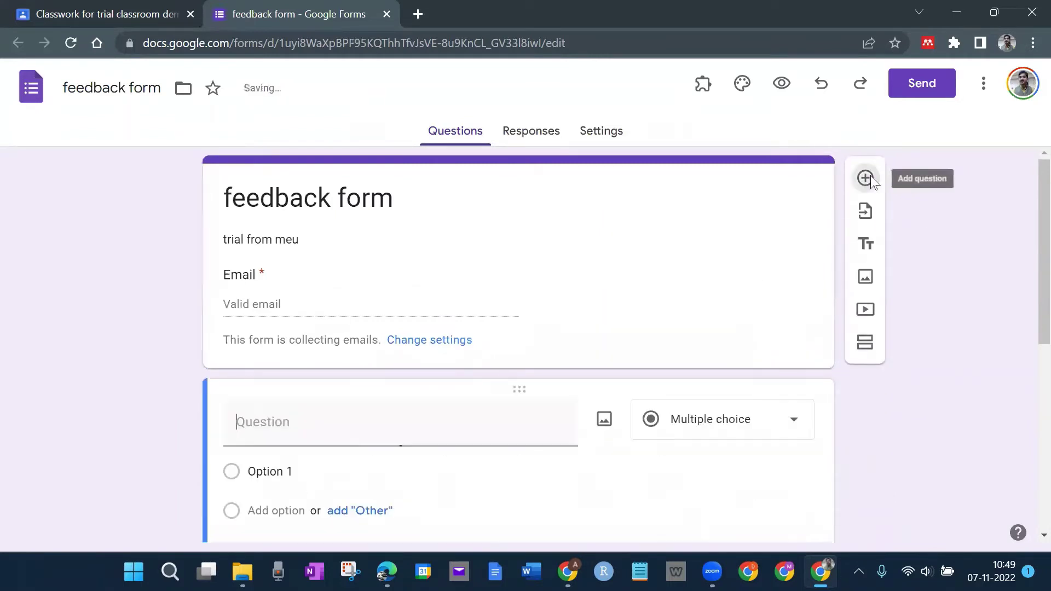
pyautogui.write('wre')
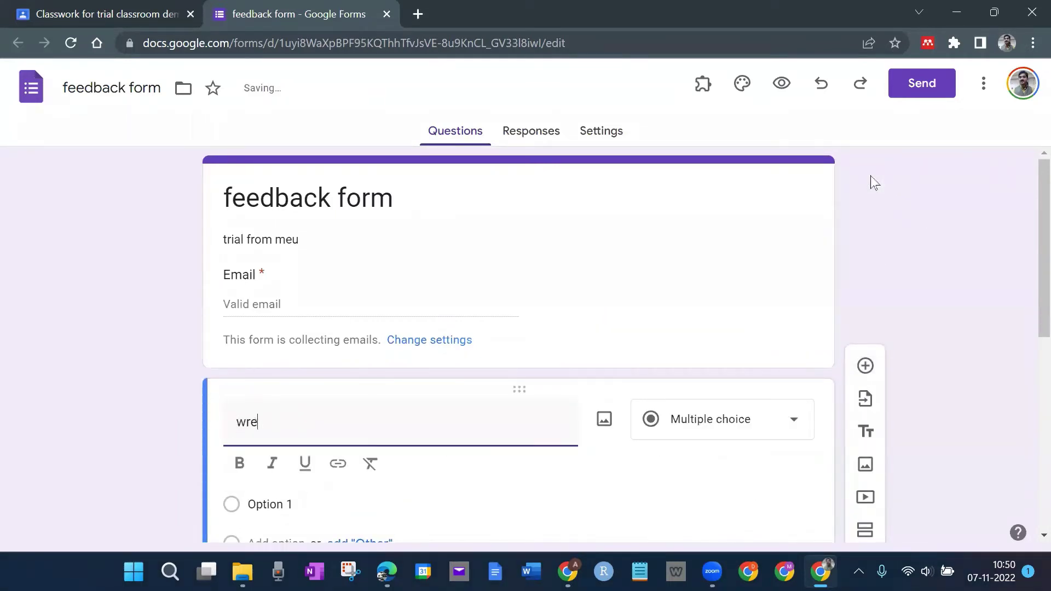
pyautogui.press('BackSpace')
pyautogui.press('BackSpace')
pyautogui.press('BackSpace')
pyautogui.write('your nam')
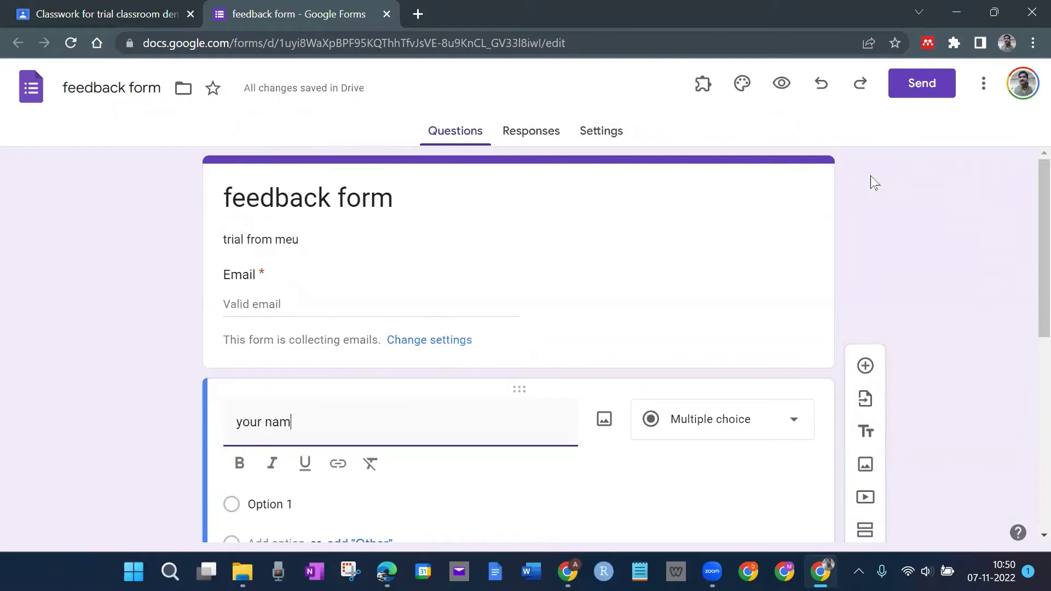
pyautogui.write('e?')
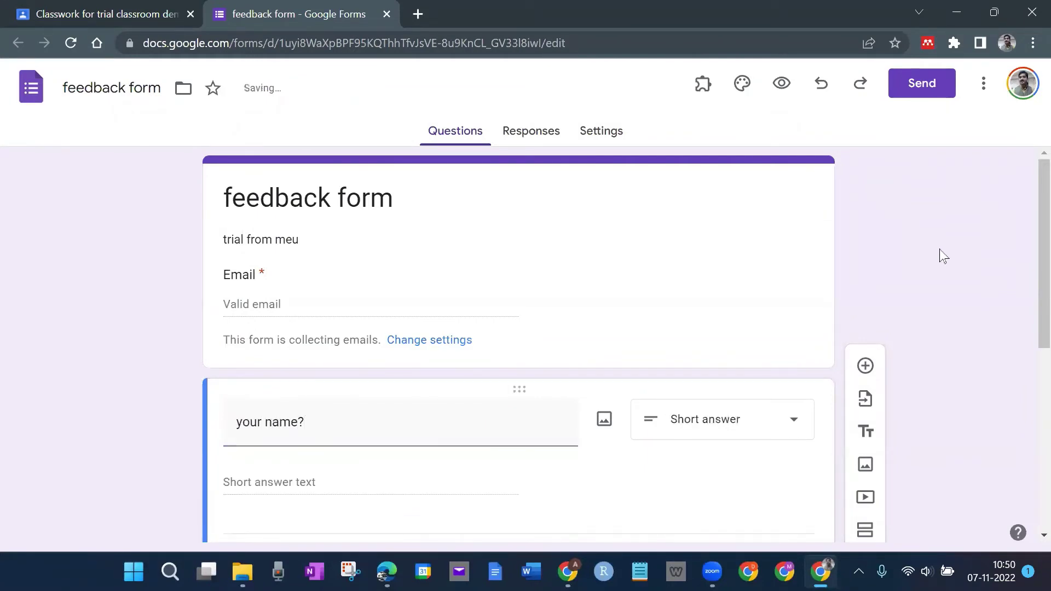
pyautogui.scroll(-3, 931, 263)
pyautogui.click(759, 389)
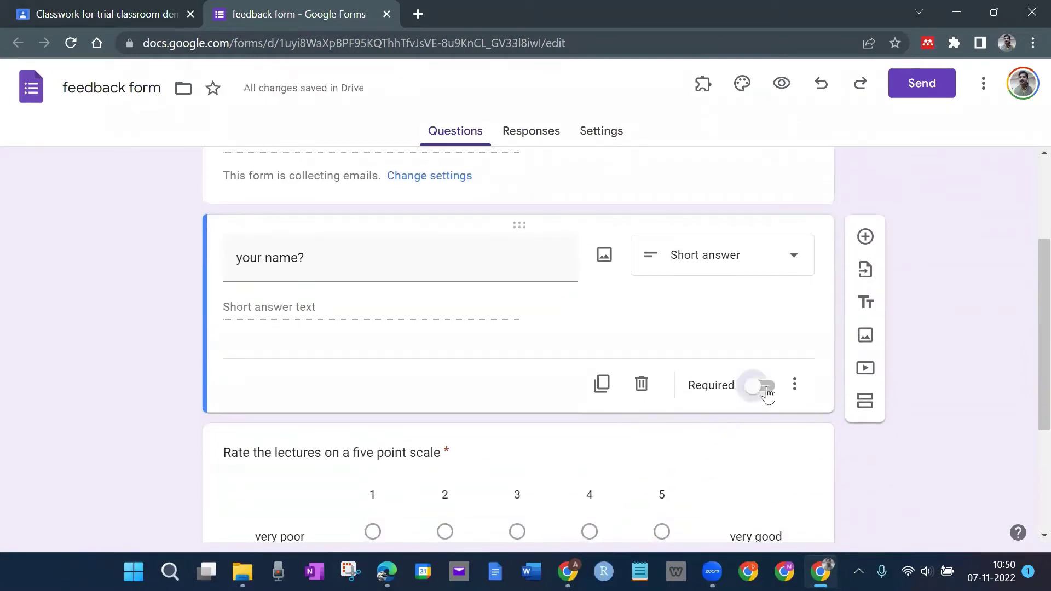
# Look over the form's questions, close the form, and assign the feedback form assignment to the class
pyautogui.scroll(-3, 961, 295)
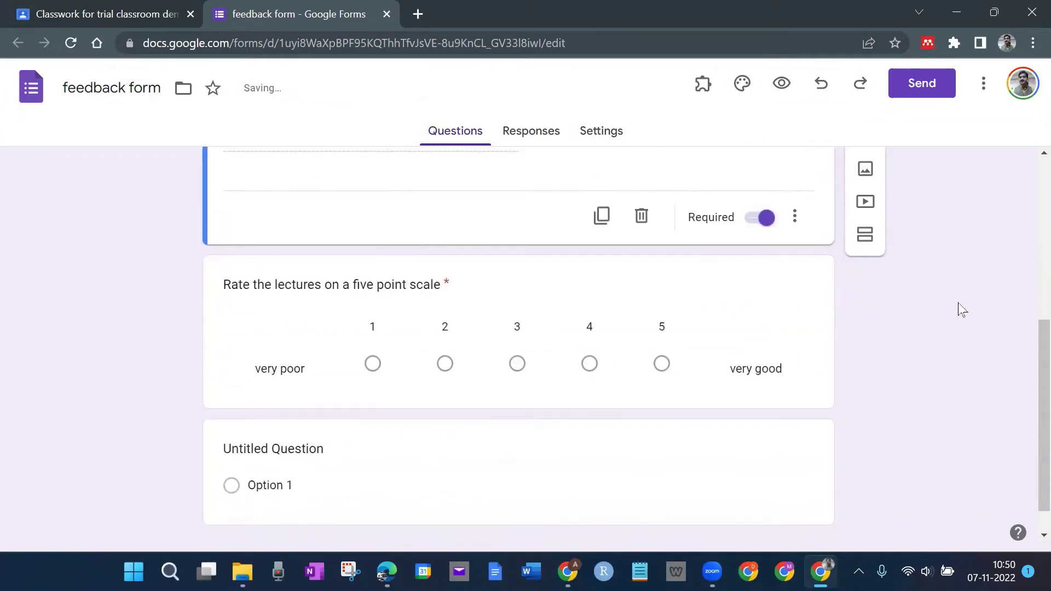
pyautogui.scroll(7, 957, 307)
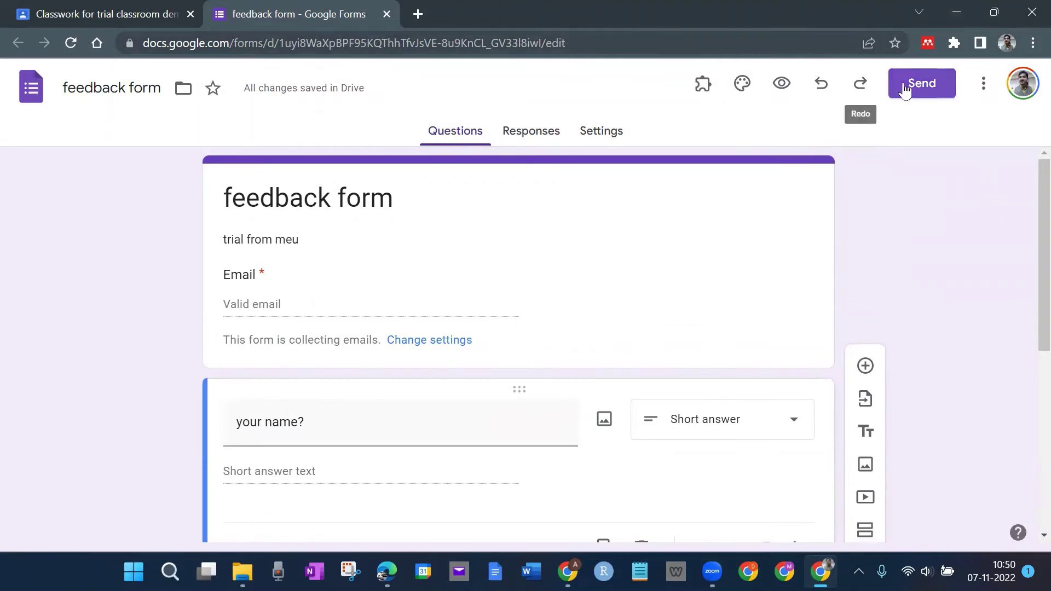
pyautogui.click(387, 14)
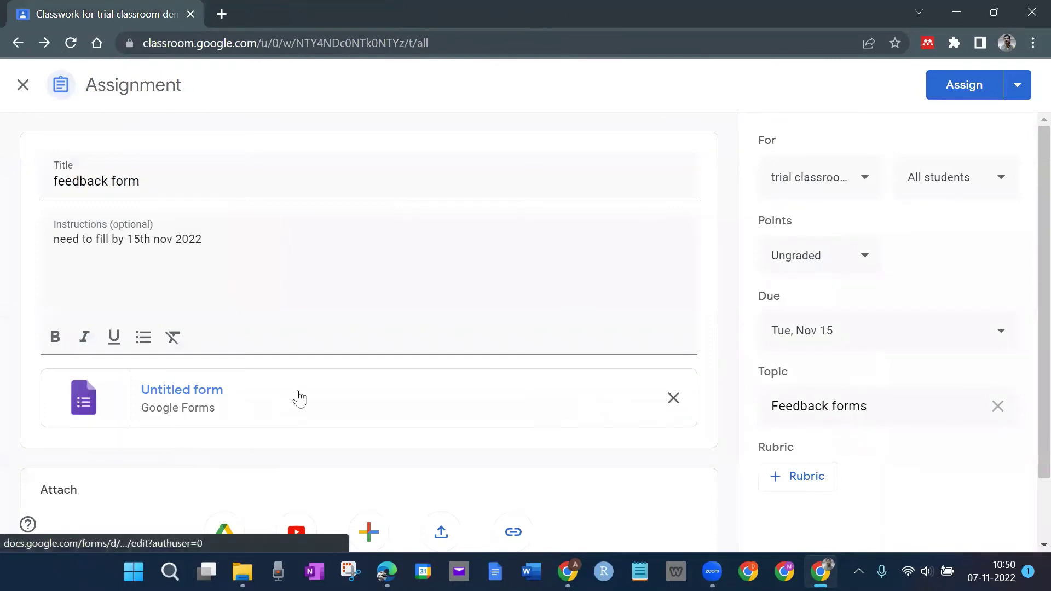
pyautogui.click(958, 87)
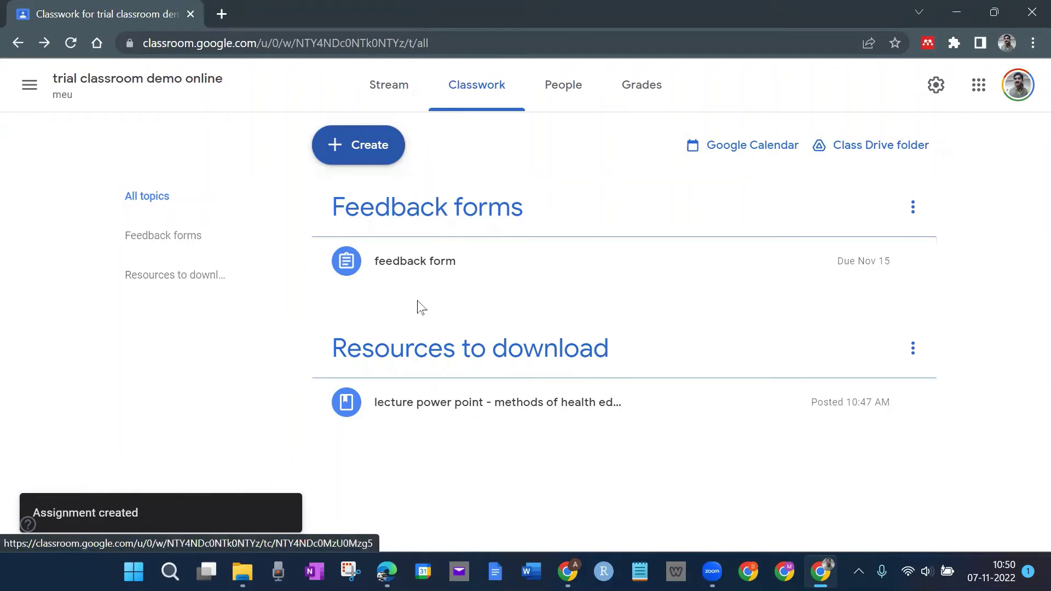
# View the classwork filtered by the Feedback forms and Resources to download topics, and return to all topics
pyautogui.click(151, 236)
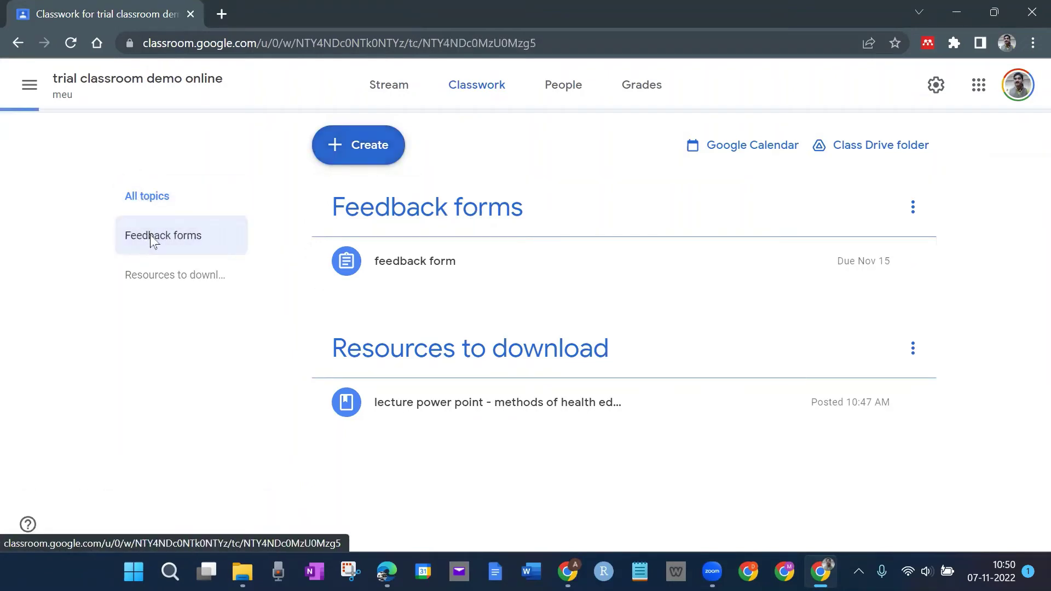
pyautogui.click(146, 280)
pyautogui.click(132, 195)
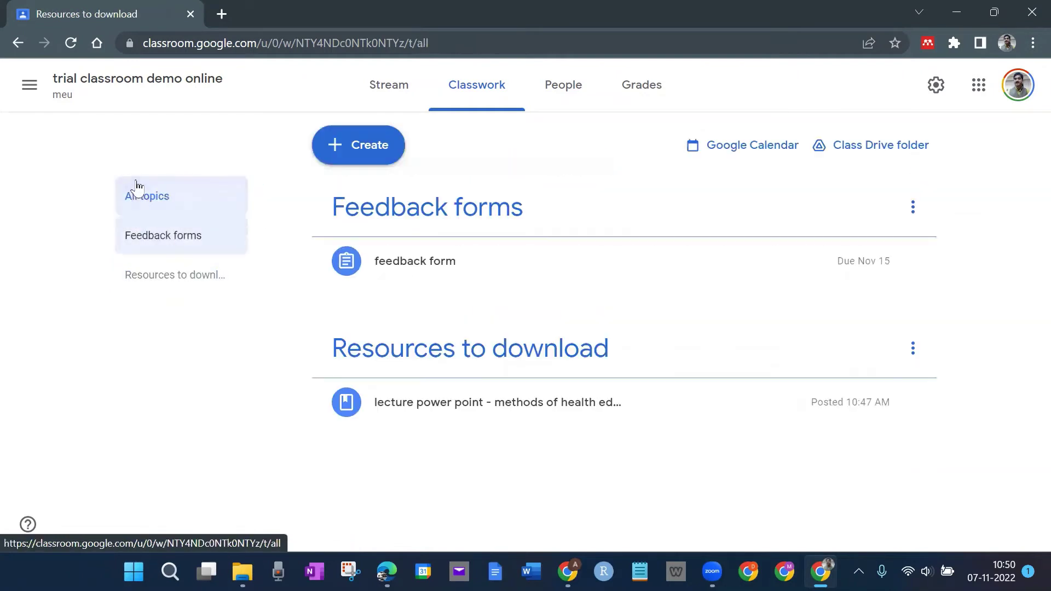
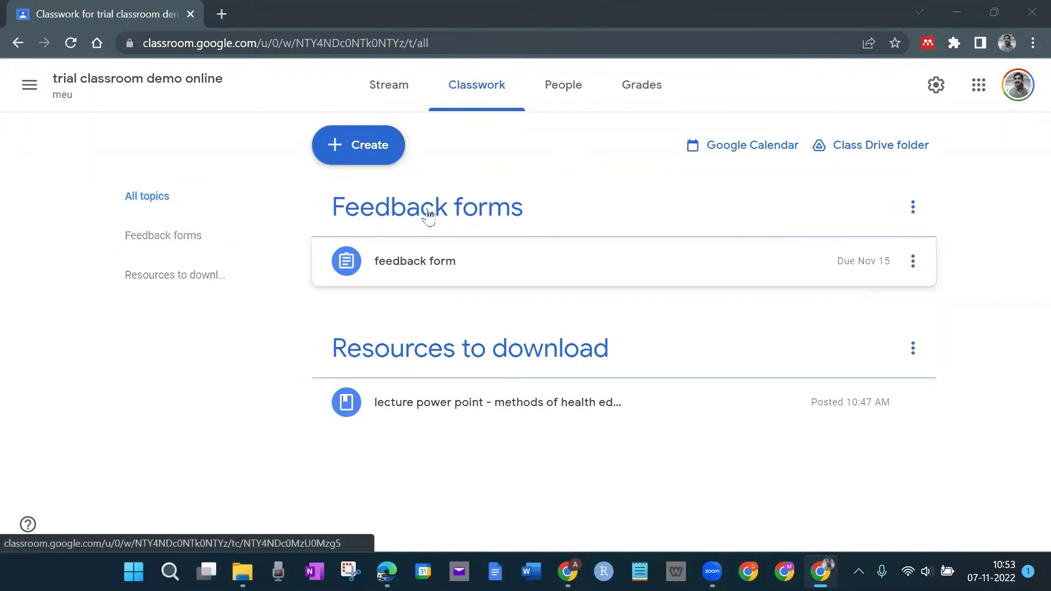
pyautogui.click(480, 93)
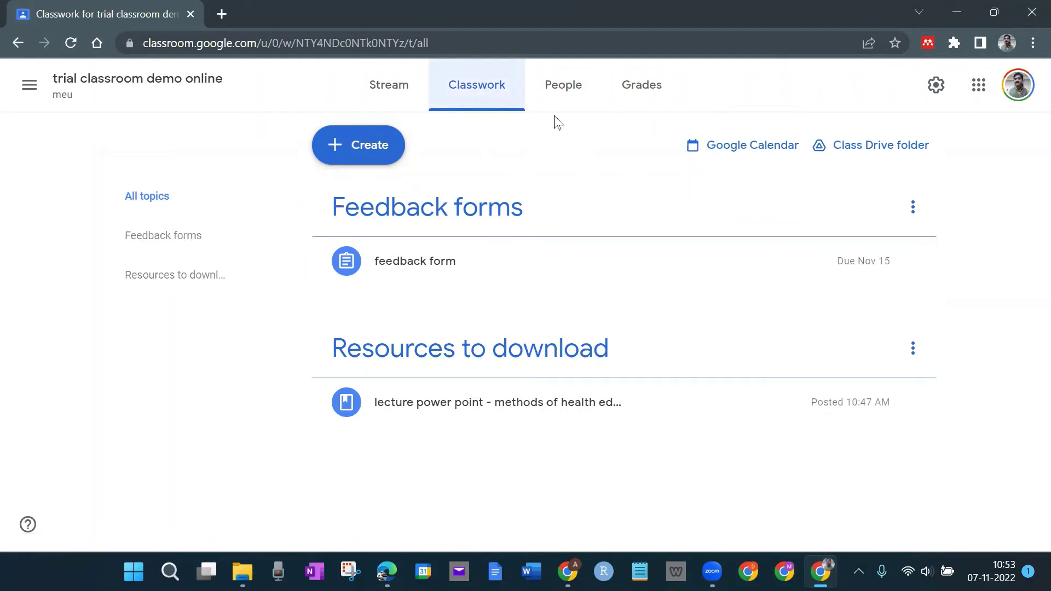
# Start a teacher invitation for the class and find and select the first co-teacher by surname
pyautogui.click(559, 97)
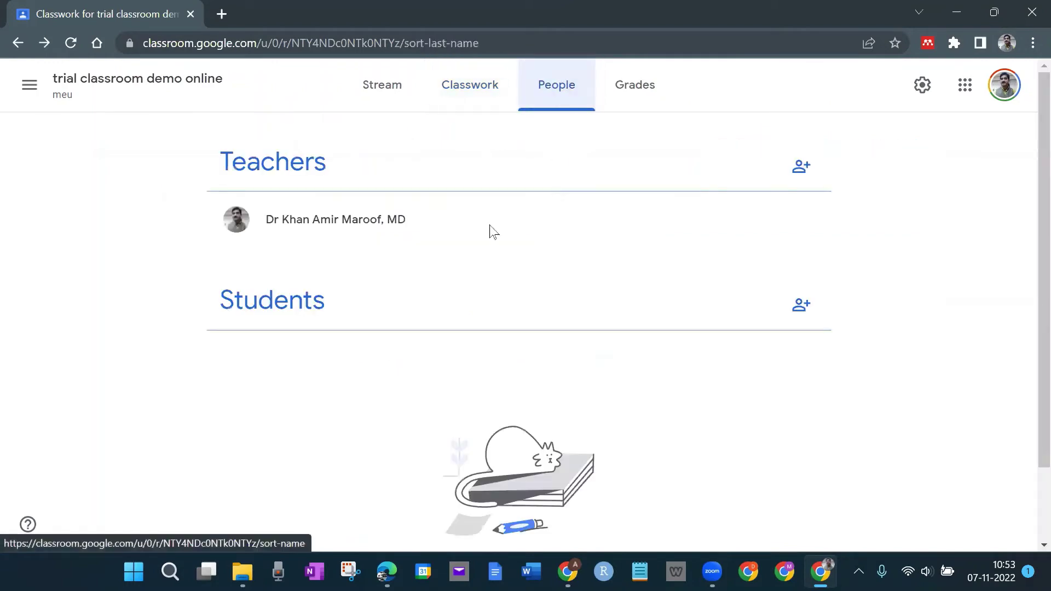
pyautogui.click(813, 164)
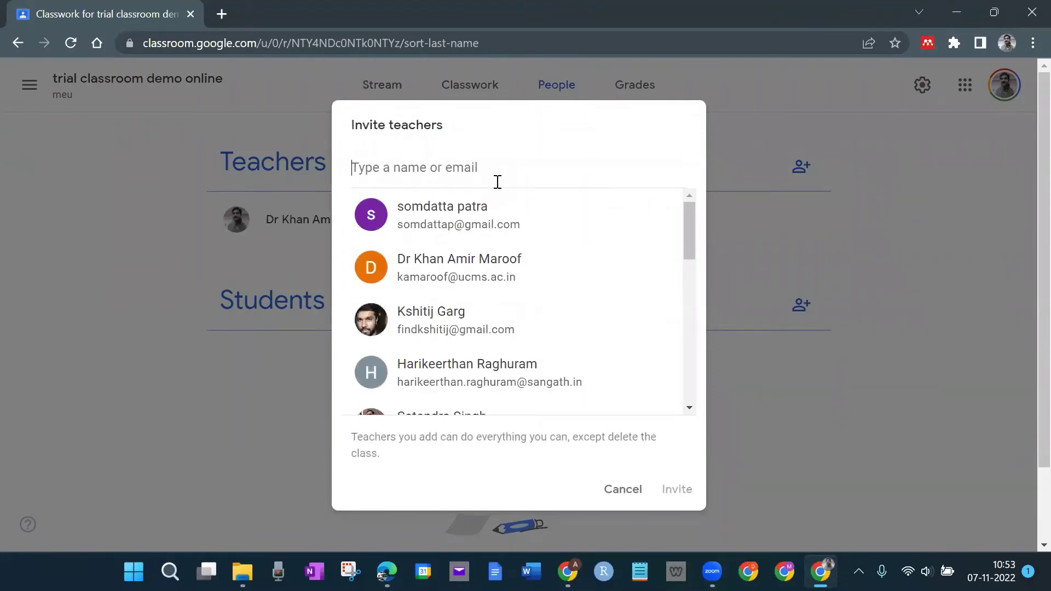
pyautogui.write('dshah')
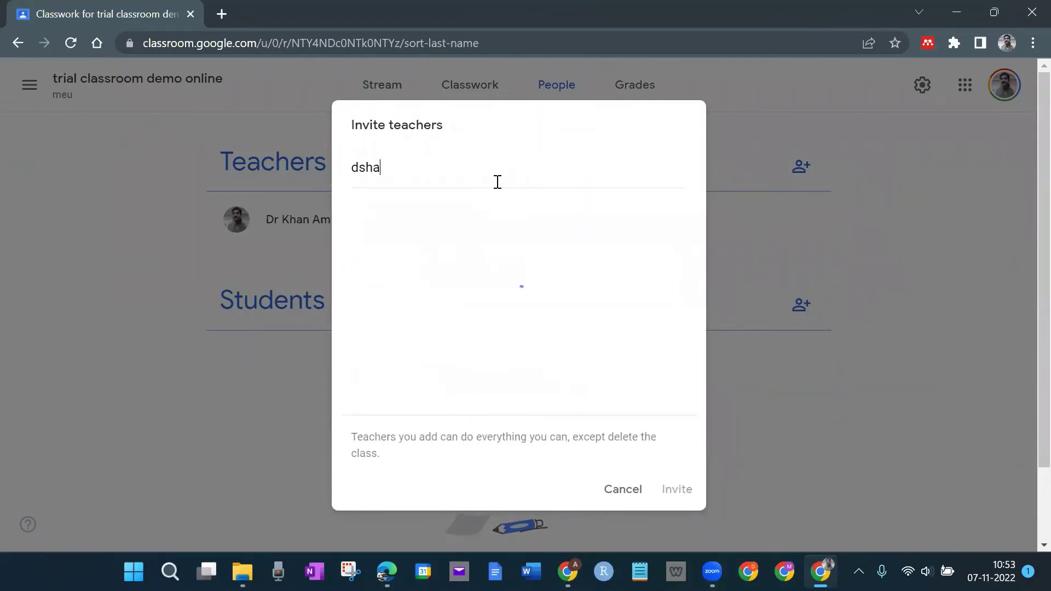
pyautogui.press('BackSpace')
pyautogui.press('BackSpace')
pyautogui.press('BackSpace')
pyautogui.press('BackSpace')
pyautogui.press('BackSpace')
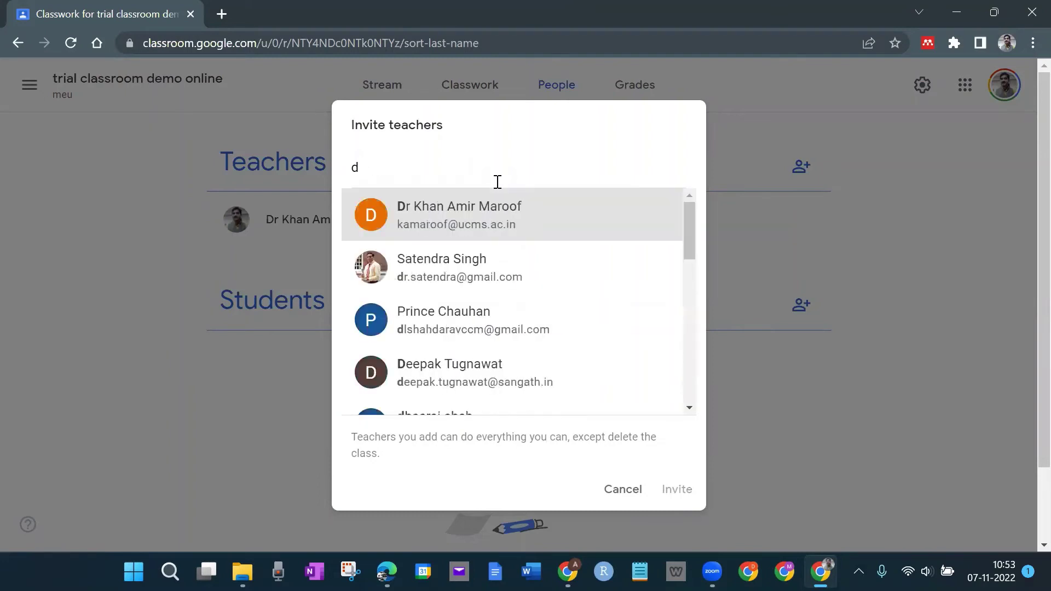
pyautogui.write('shah')
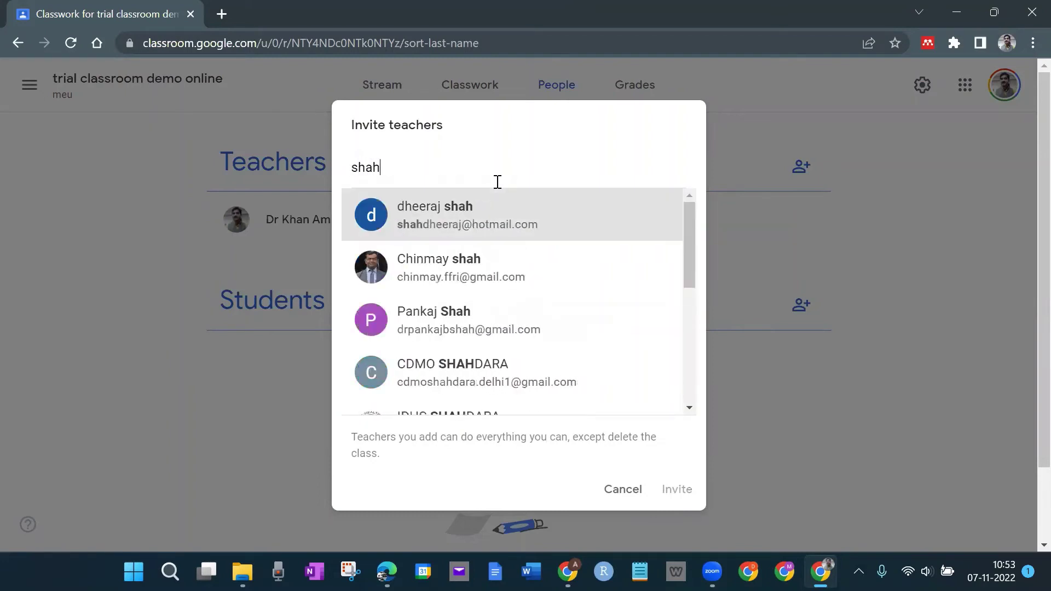
pyautogui.click(502, 224)
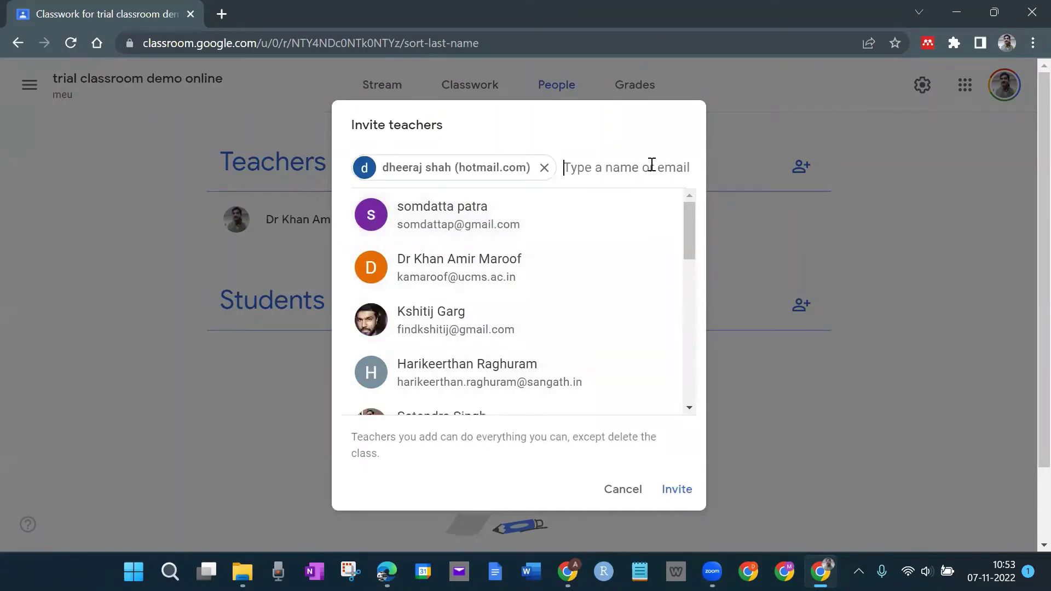
# Add a second co-teacher to the invitation by first name and send the invitations to both teachers
pyautogui.write('d')
pyautogui.press('BackSpace')
pyautogui.write('somda')
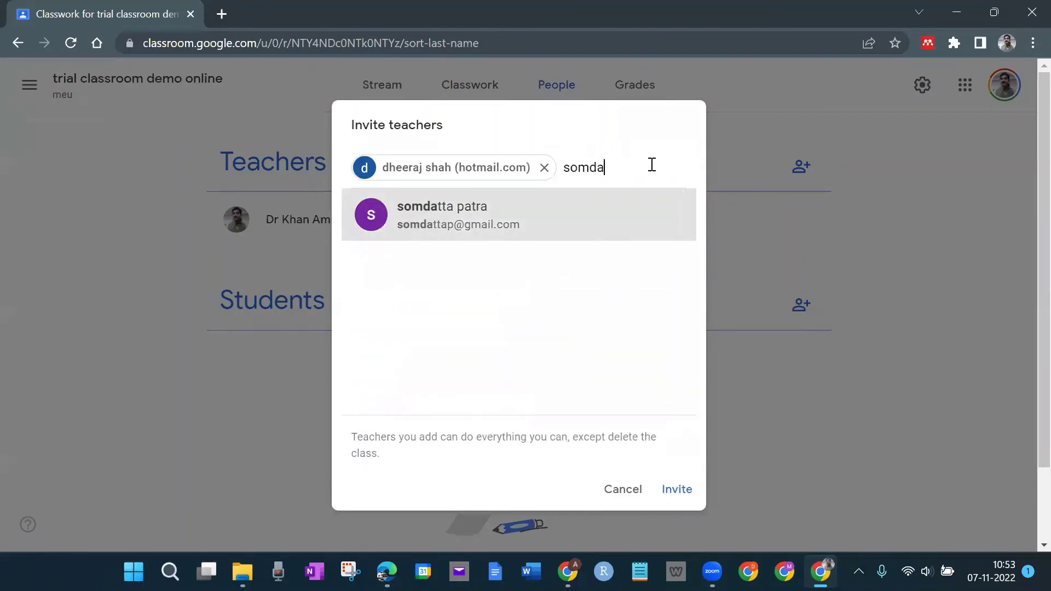
pyautogui.press('Return')
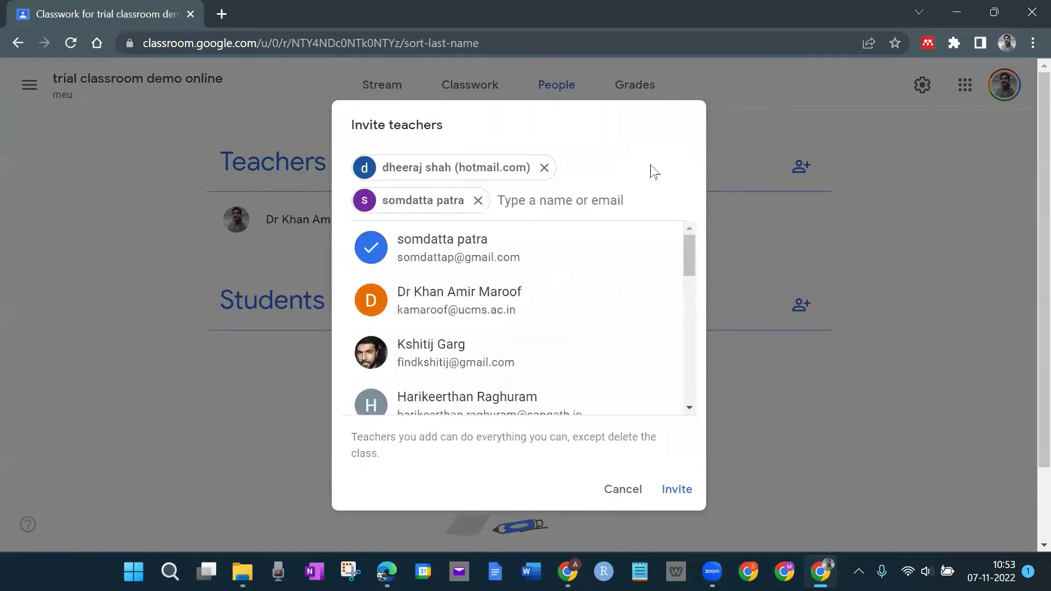
pyautogui.click(679, 490)
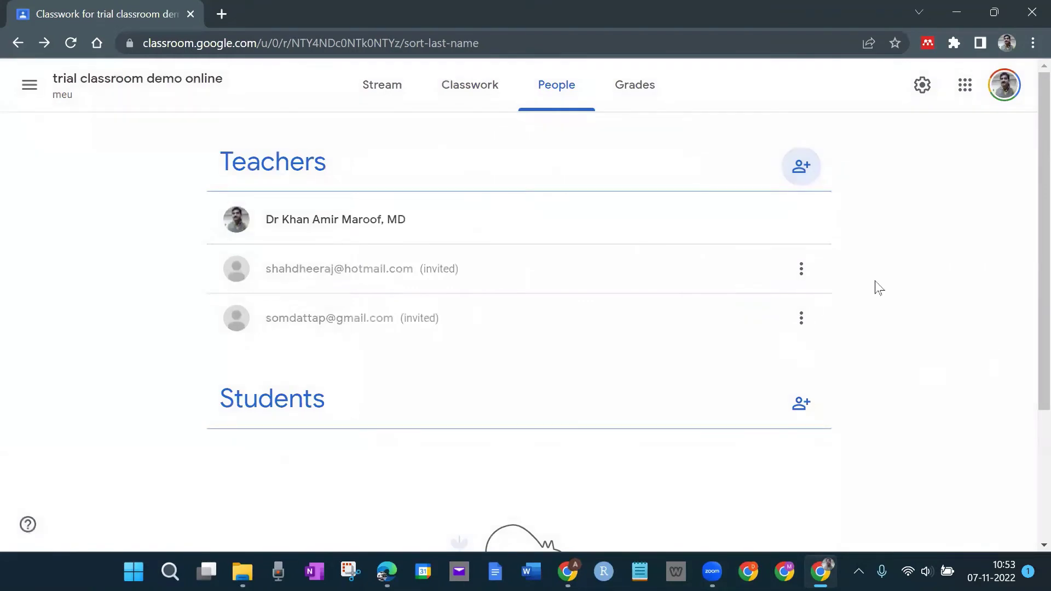
pyautogui.click(455, 83)
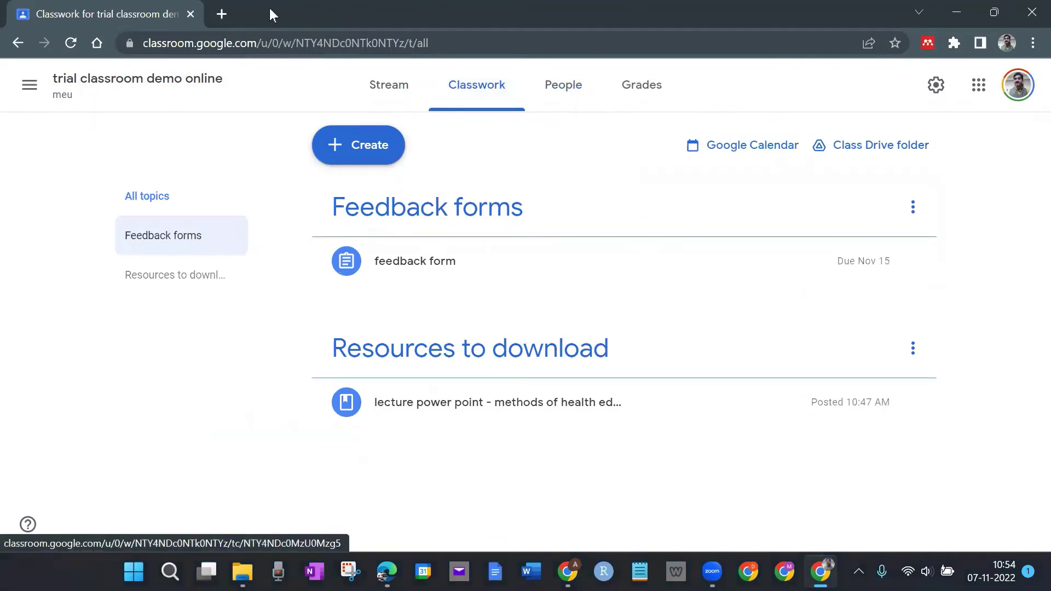
pyautogui.click(225, 15)
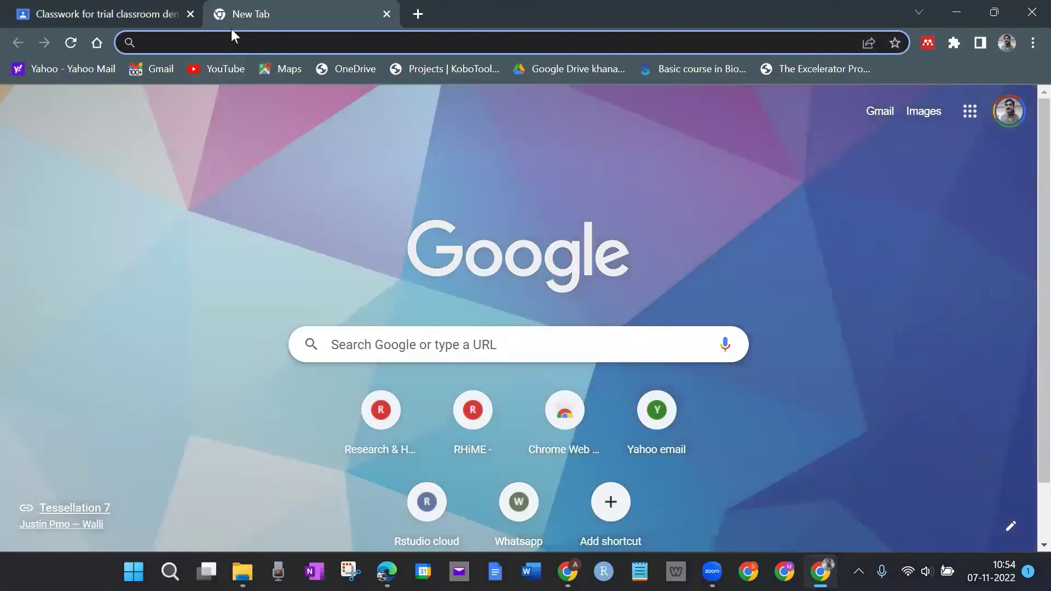
pyautogui.click(62, 22)
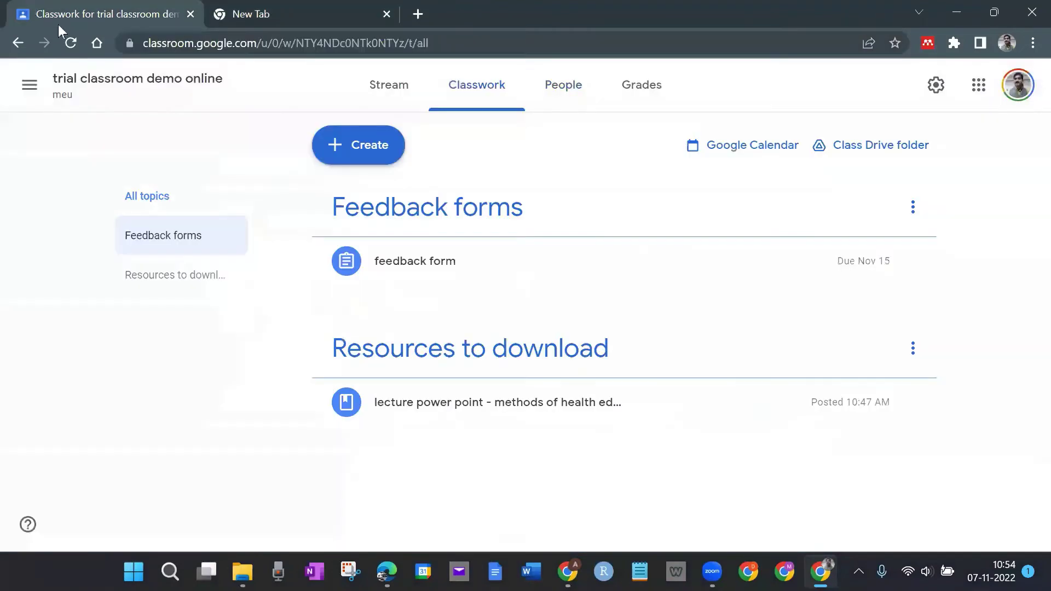
pyautogui.click(10, 47)
pyautogui.click(10, 47)
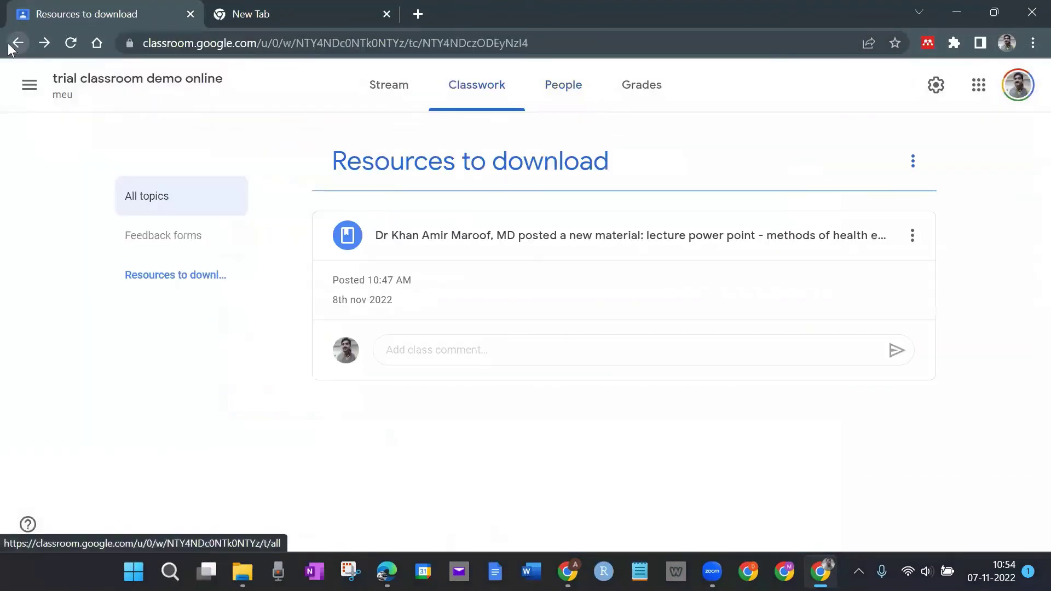
# Look through the list of classes being taught and open the class "2022 may - Family study - 2019 mbbs batch"
pyautogui.click(71, 82)
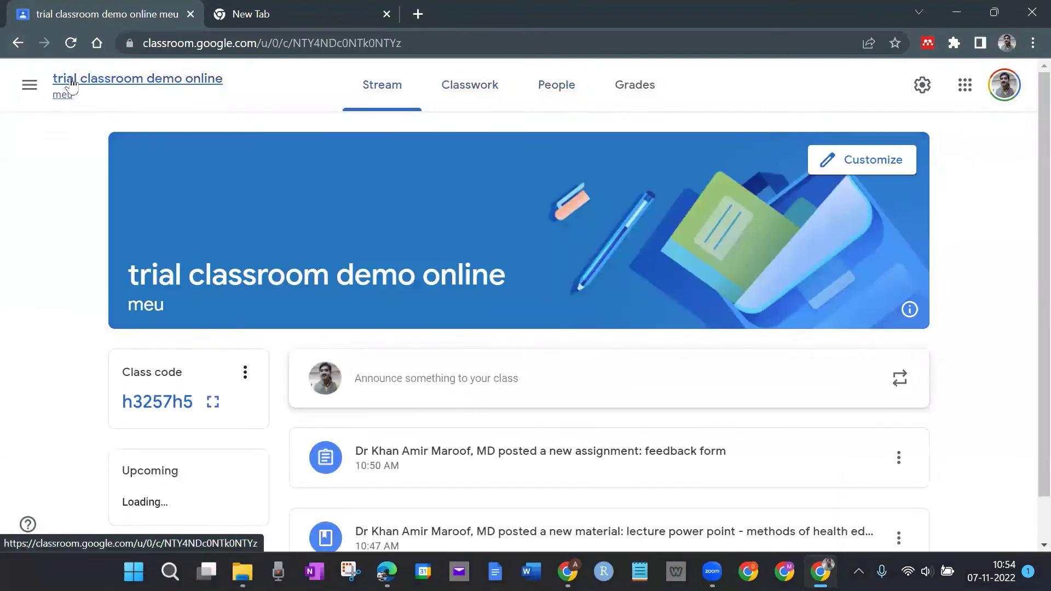
pyautogui.click(28, 84)
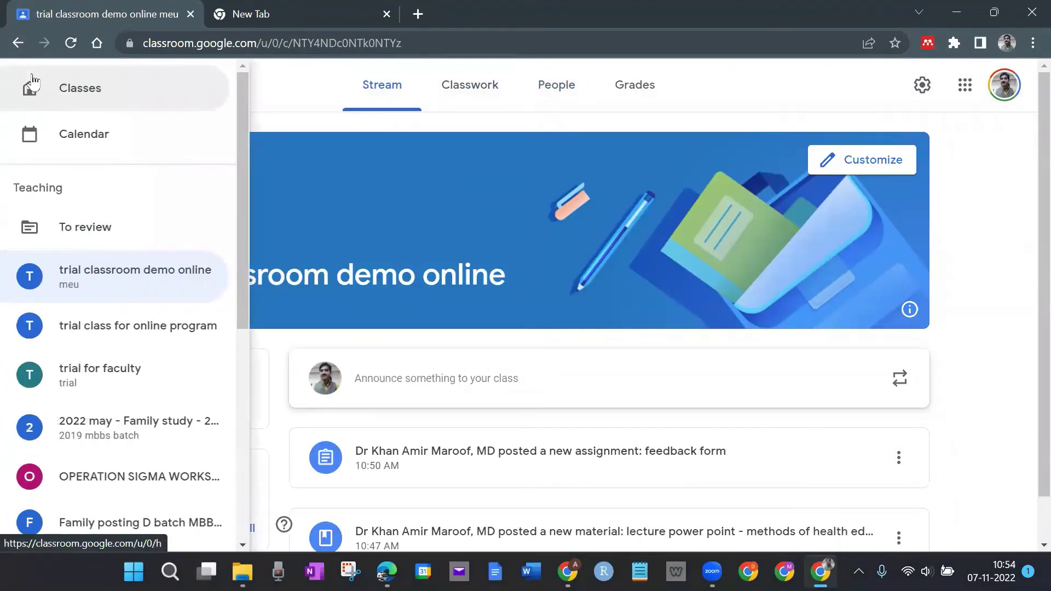
pyautogui.scroll(-5, 104, 306)
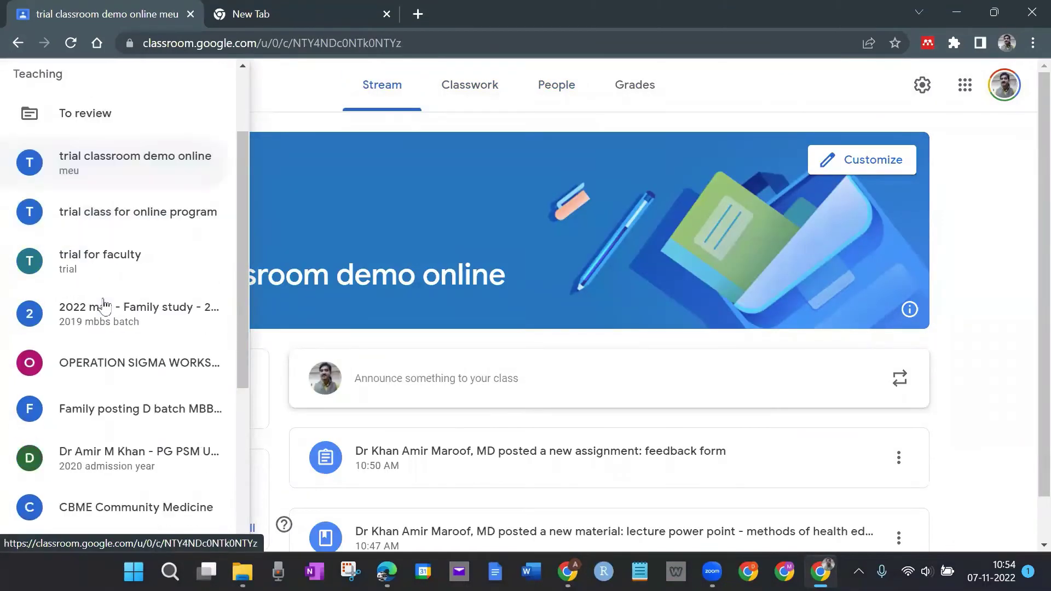
pyautogui.scroll(4, 122, 234)
pyautogui.scroll(-1, 126, 219)
pyautogui.scroll(-3, 130, 194)
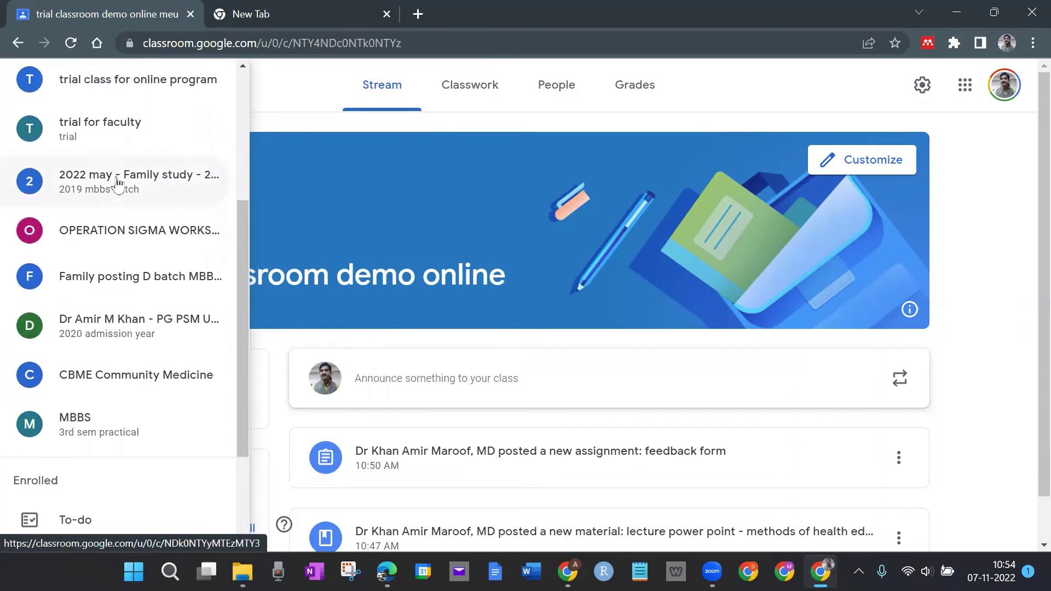
pyautogui.click(156, 181)
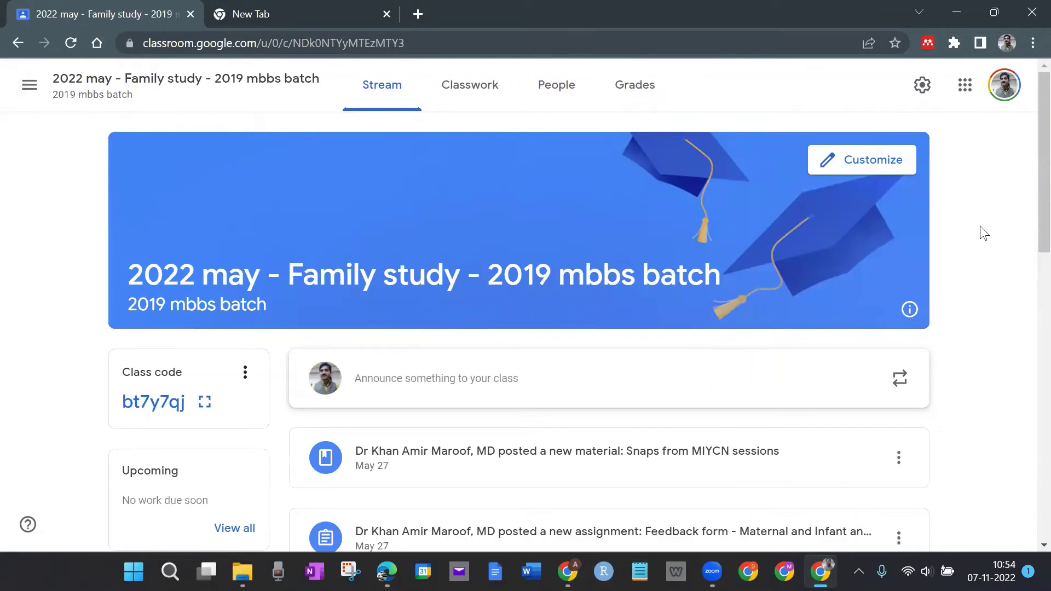
# Look over the family study class's stream, from its newest posts to the earliest ones
pyautogui.scroll(-5, 983, 236)
pyautogui.scroll(5, 983, 237)
pyautogui.scroll(-1, 983, 237)
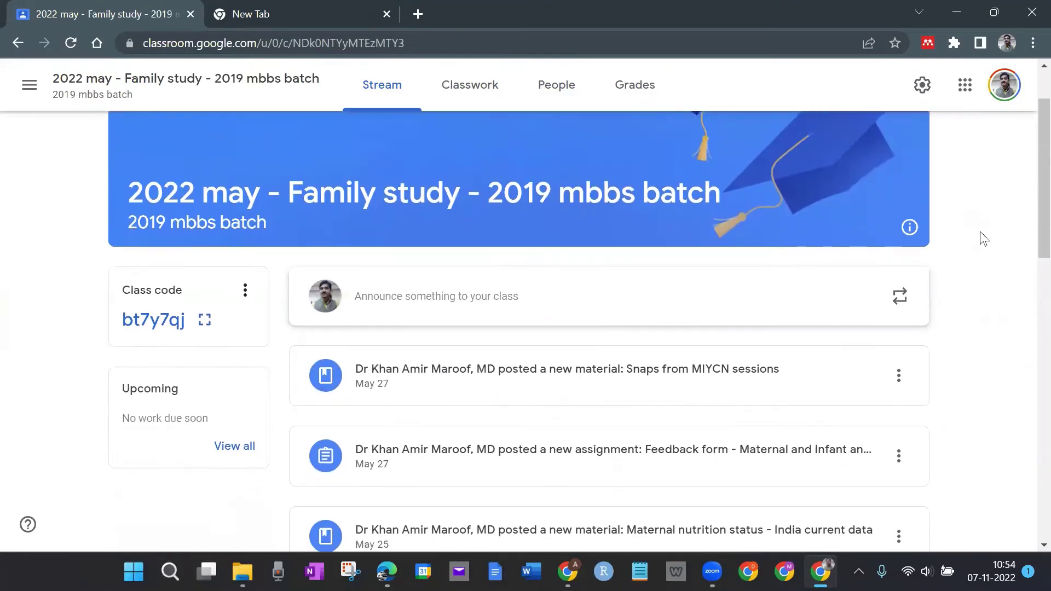
pyautogui.scroll(1, 983, 238)
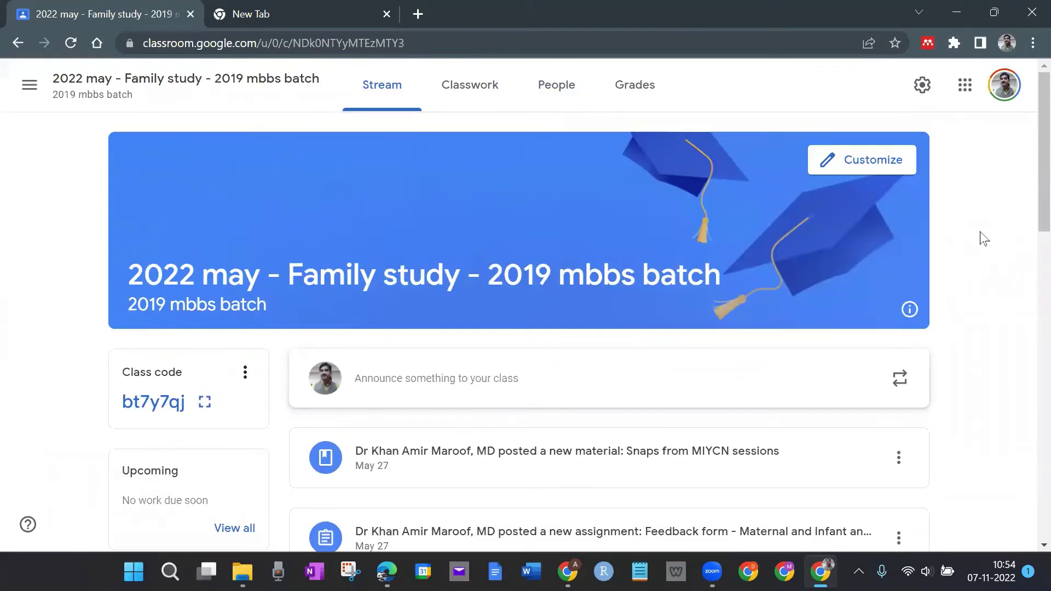
pyautogui.scroll(-2, 983, 236)
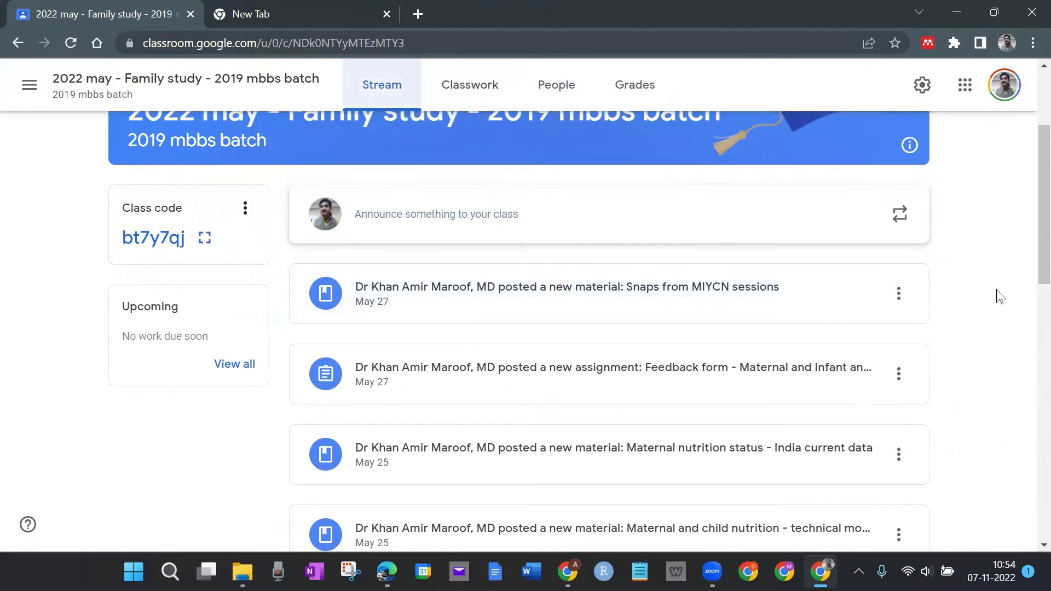
pyautogui.scroll(-20, 997, 296)
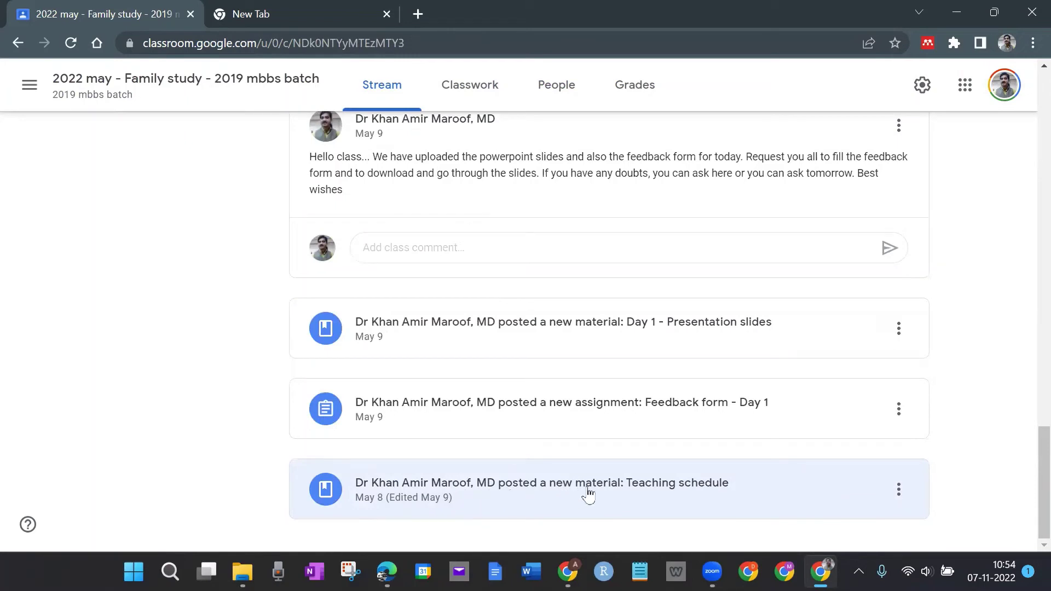
# View the "Teaching schedule" material and its attached PDF roster, and return to the class stream
pyautogui.click(693, 492)
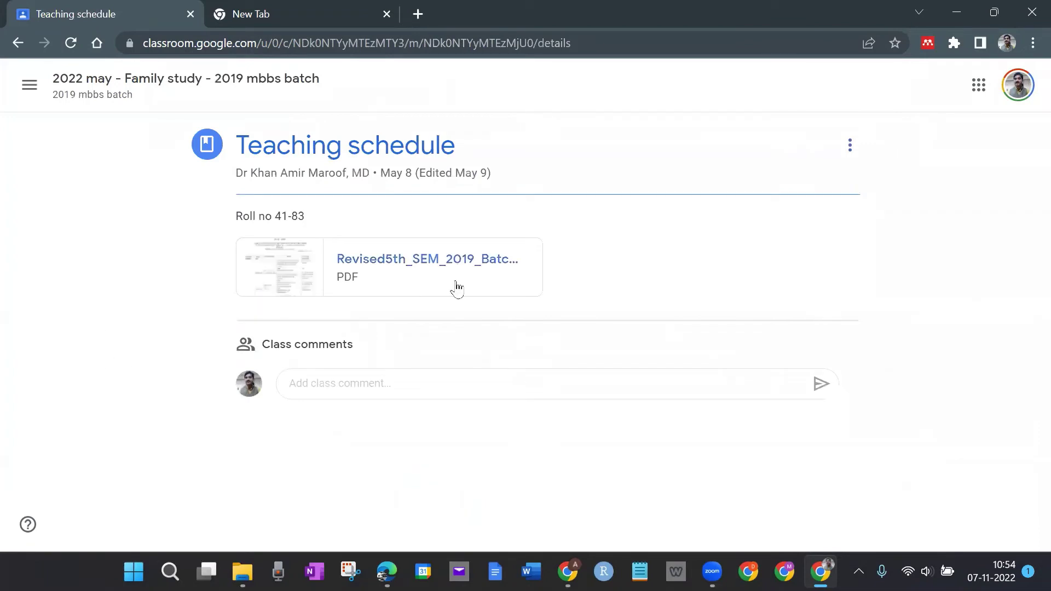
pyautogui.click(403, 274)
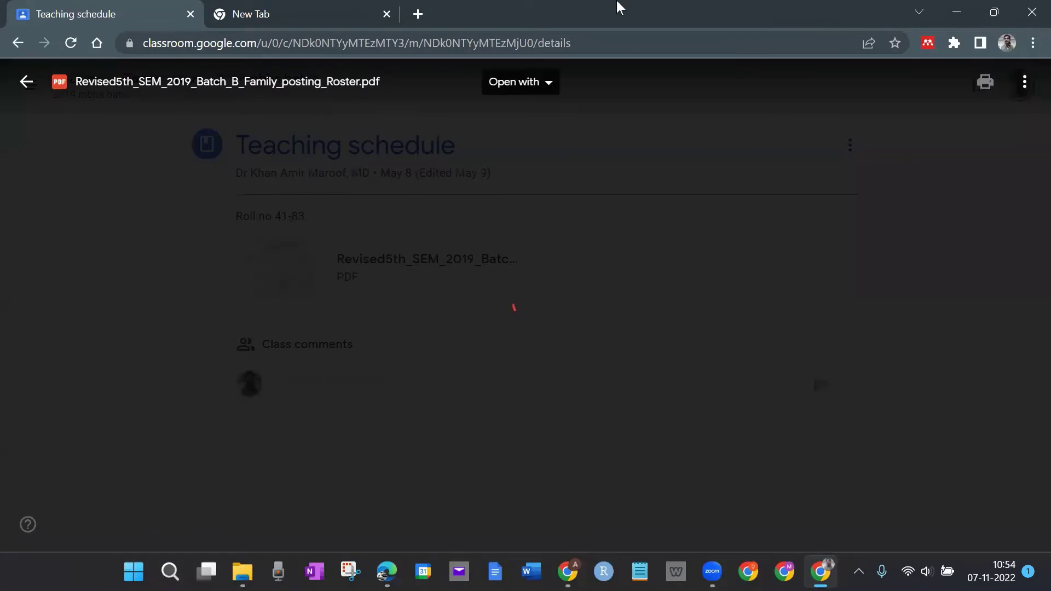
pyautogui.scroll(-12, 624, 234)
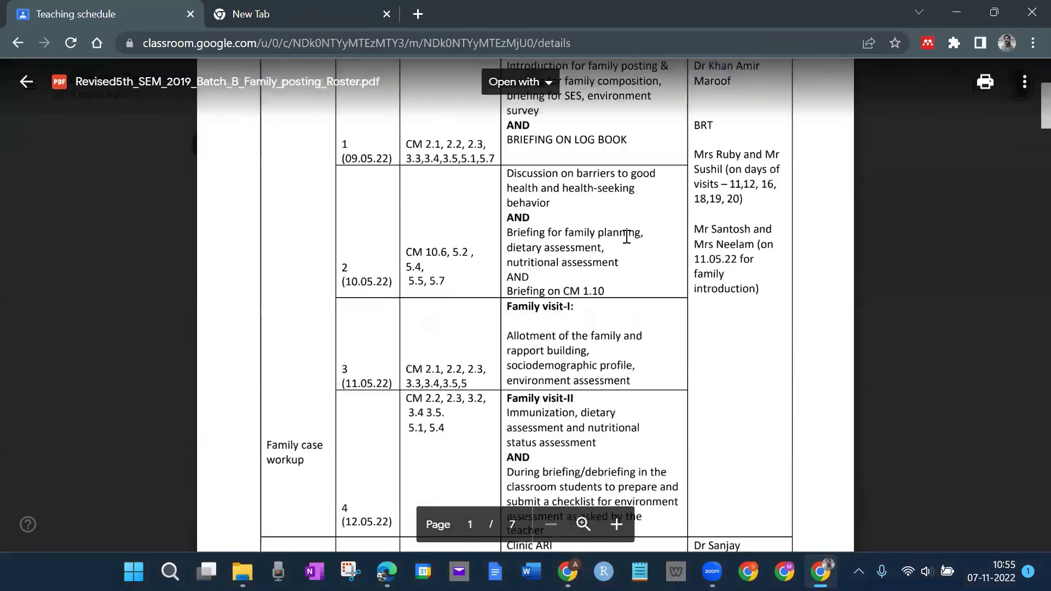
pyautogui.scroll(11, 423, 237)
pyautogui.click(26, 82)
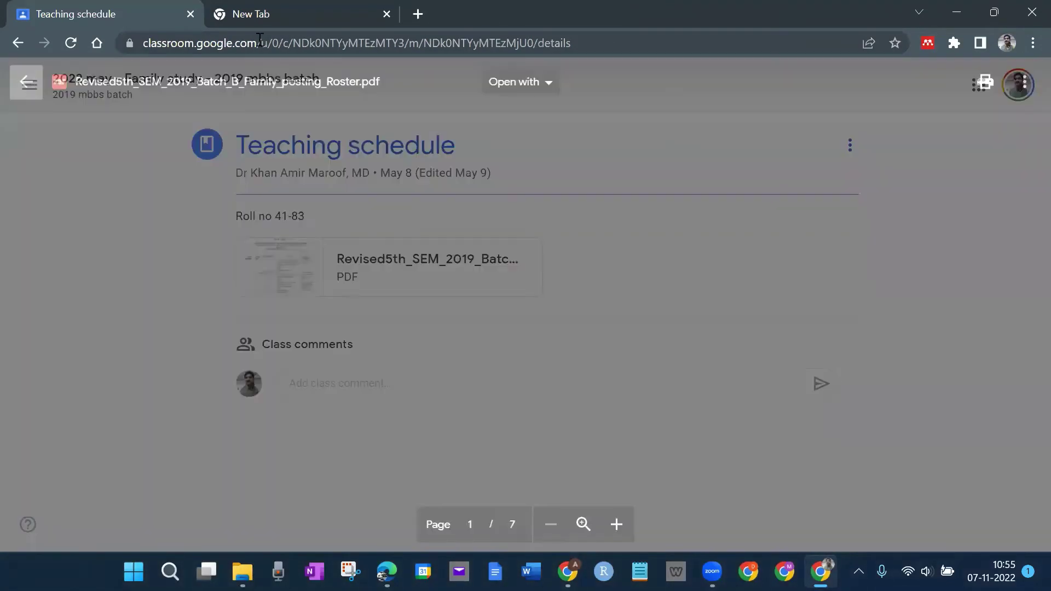
pyautogui.click(18, 42)
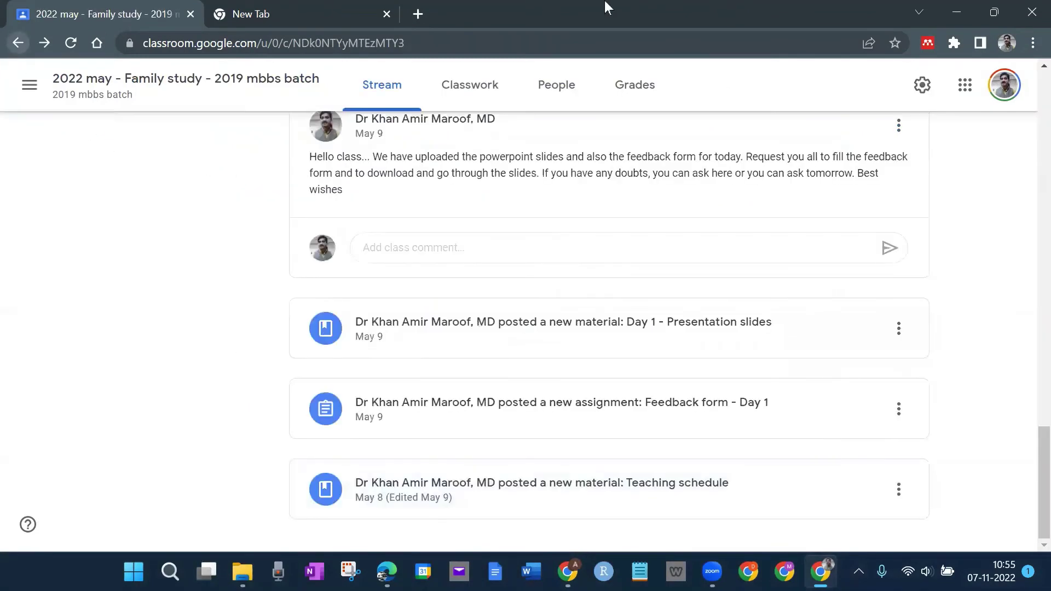
# Review which students turned in or are missing the "Feedback form - Day 1" assignment, and open its grading setting
pyautogui.click(589, 422)
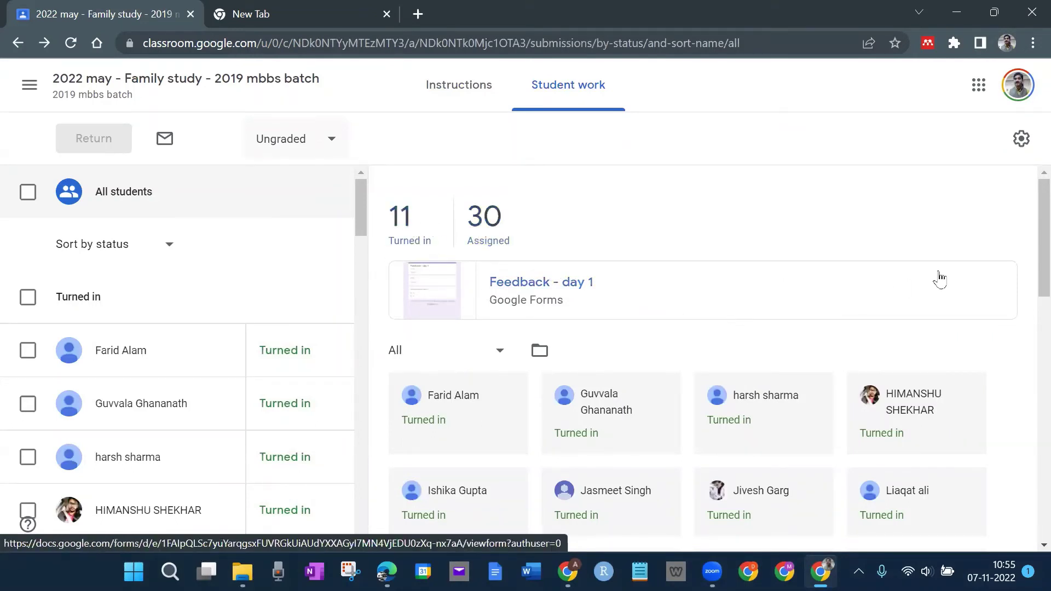
pyautogui.scroll(-10, 719, 307)
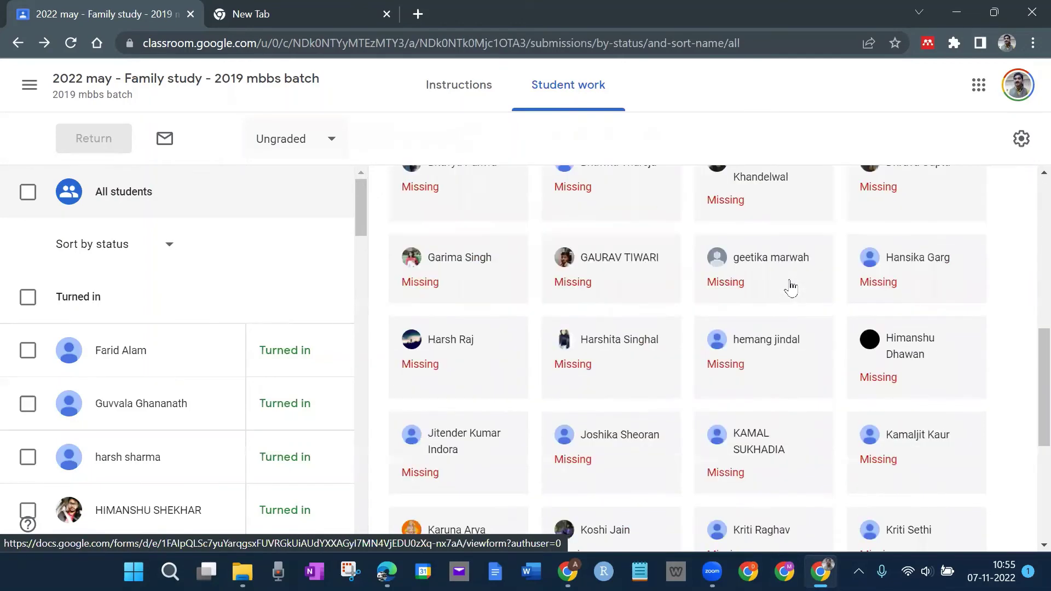
pyautogui.scroll(-4, 668, 265)
pyautogui.scroll(14, 668, 265)
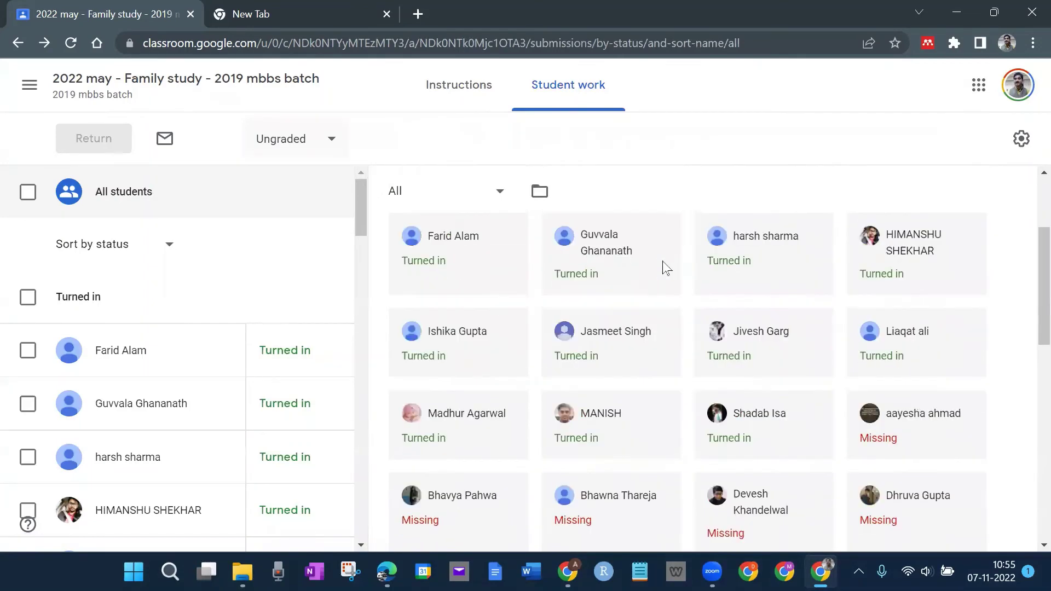
pyautogui.click(317, 143)
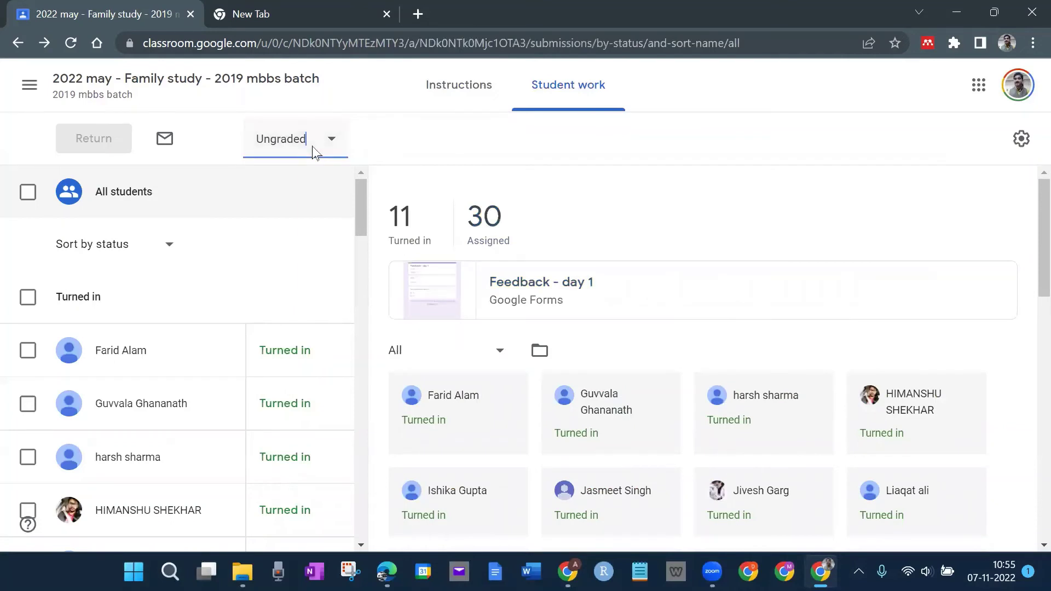
# Leave the submissions page, glance over the trial classroom's stream, and return to the stream of the family study class
pyautogui.click(475, 145)
pyautogui.click(18, 42)
pyautogui.scroll(-1, 687, 422)
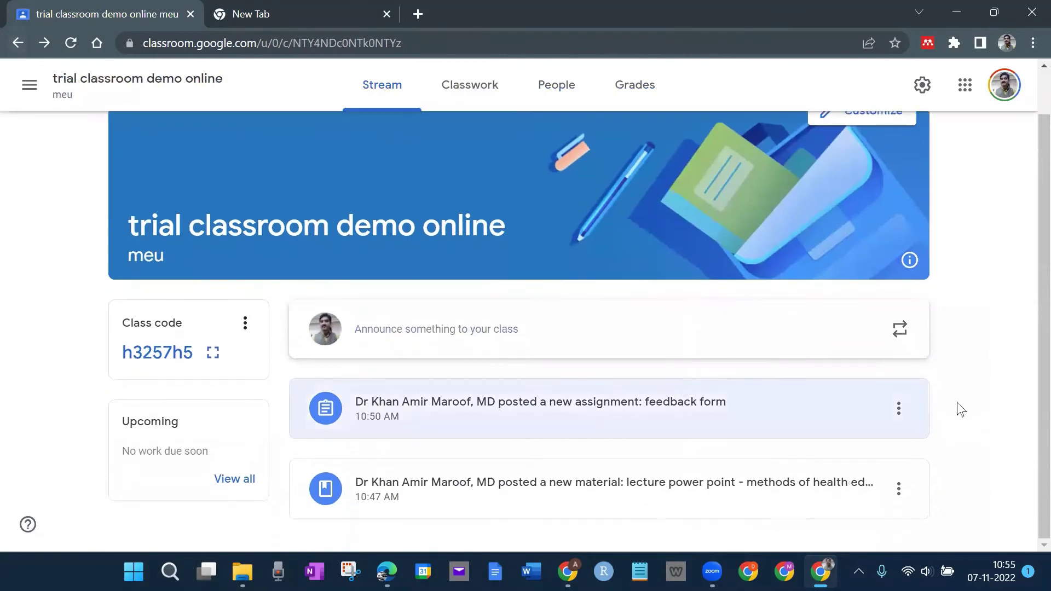
pyautogui.scroll(1, 976, 395)
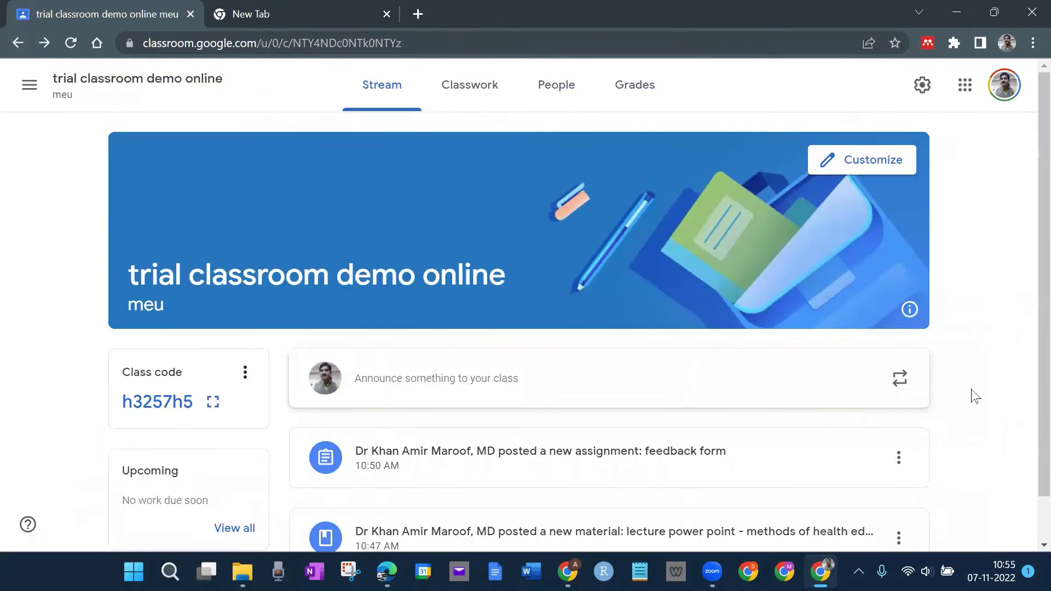
pyautogui.scroll(-1, 958, 408)
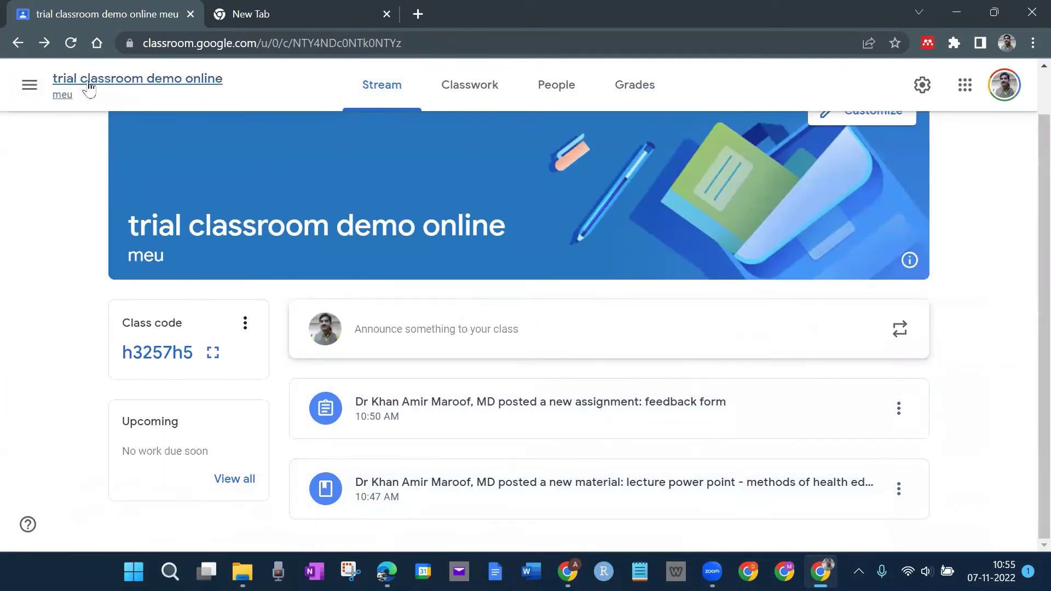
pyautogui.click(42, 43)
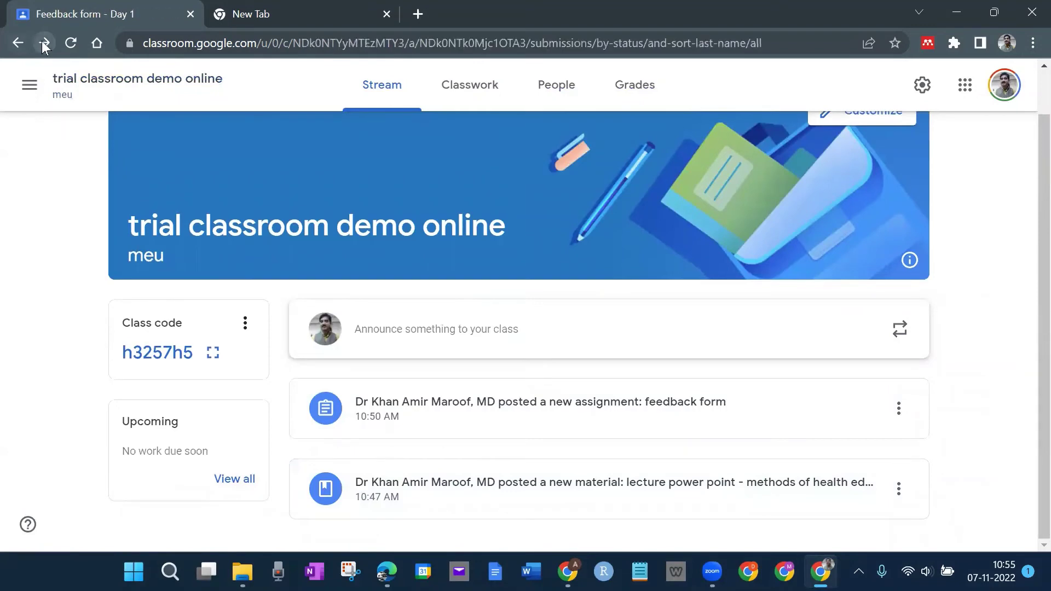
pyautogui.click(133, 83)
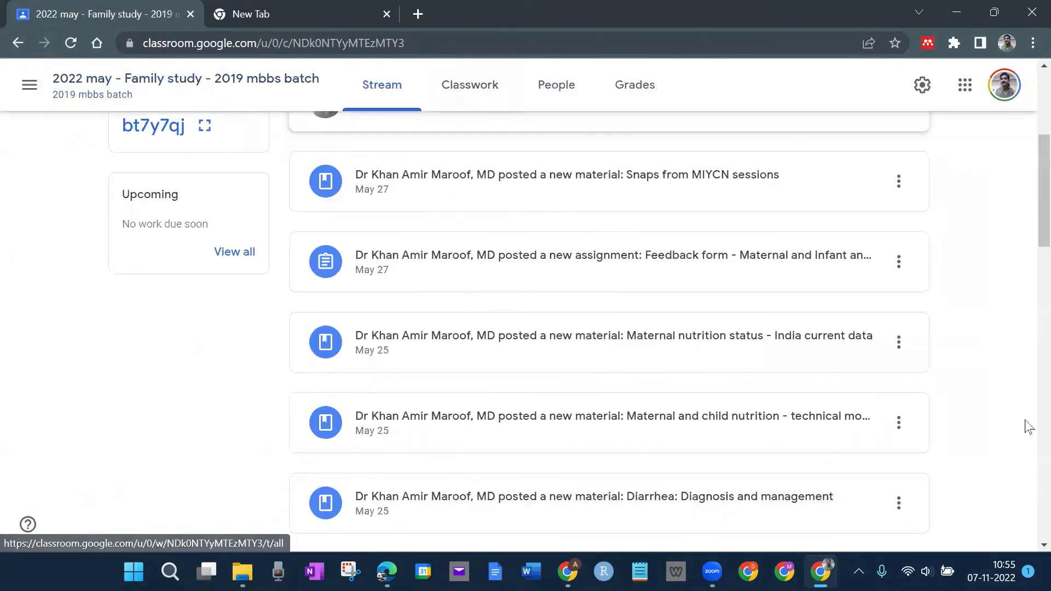
# Browse the materials and assignments posted in the family study class's stream, and return to the newest posts
pyautogui.scroll(-6, 1001, 432)
pyautogui.scroll(-8, 1003, 433)
pyautogui.scroll(8, 1003, 432)
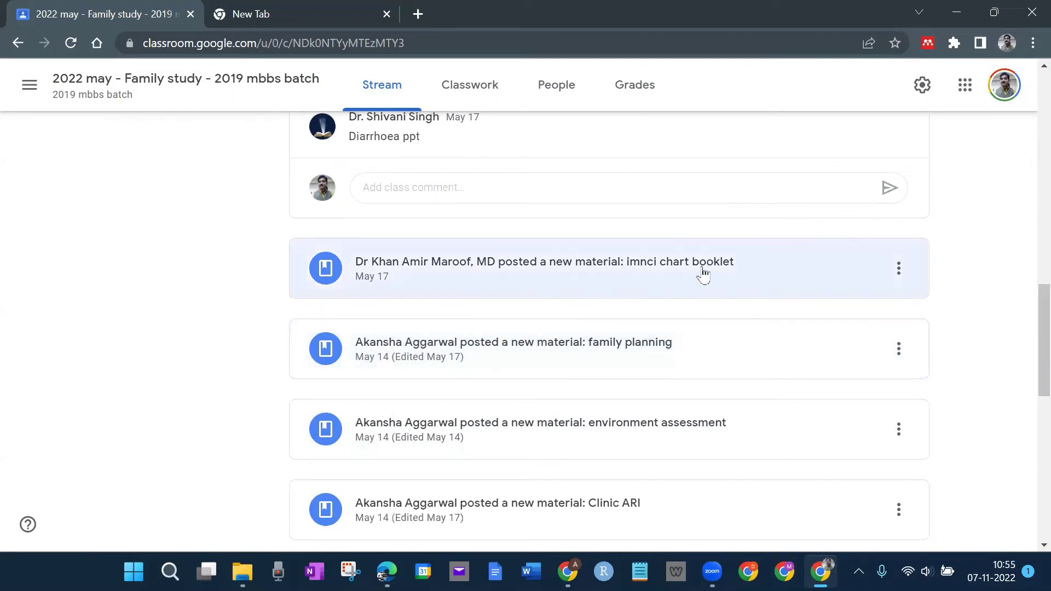
pyautogui.scroll(1, 696, 308)
pyautogui.scroll(-2, 694, 305)
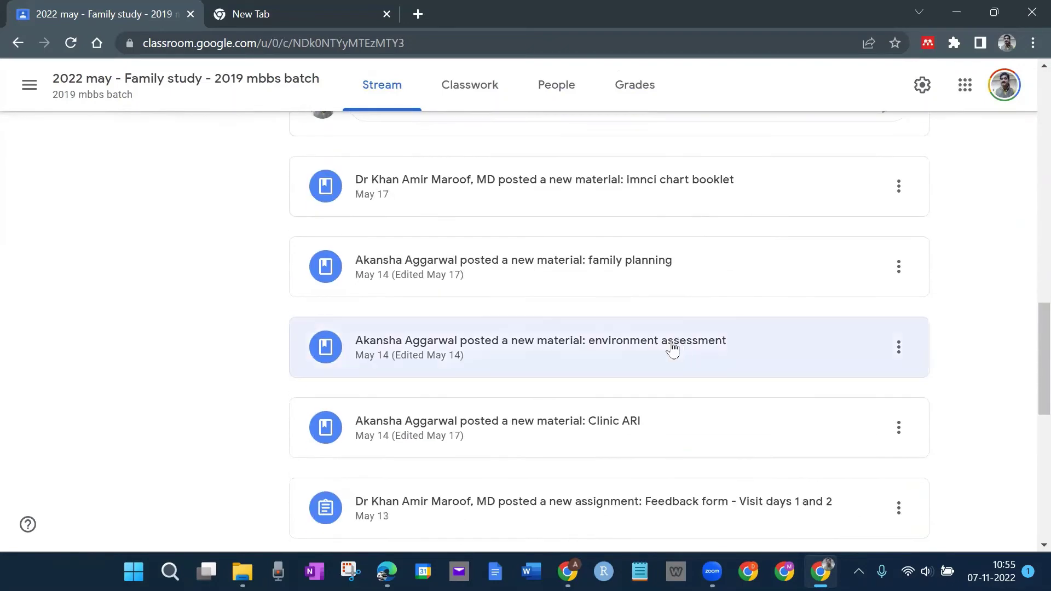
pyautogui.scroll(4, 679, 378)
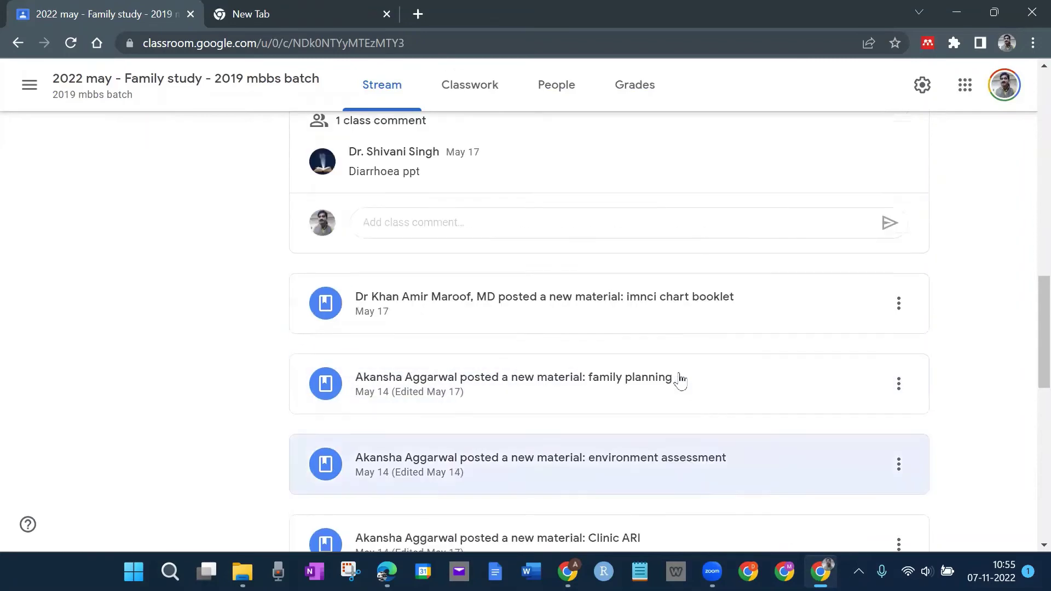
pyautogui.scroll(20, 575, 332)
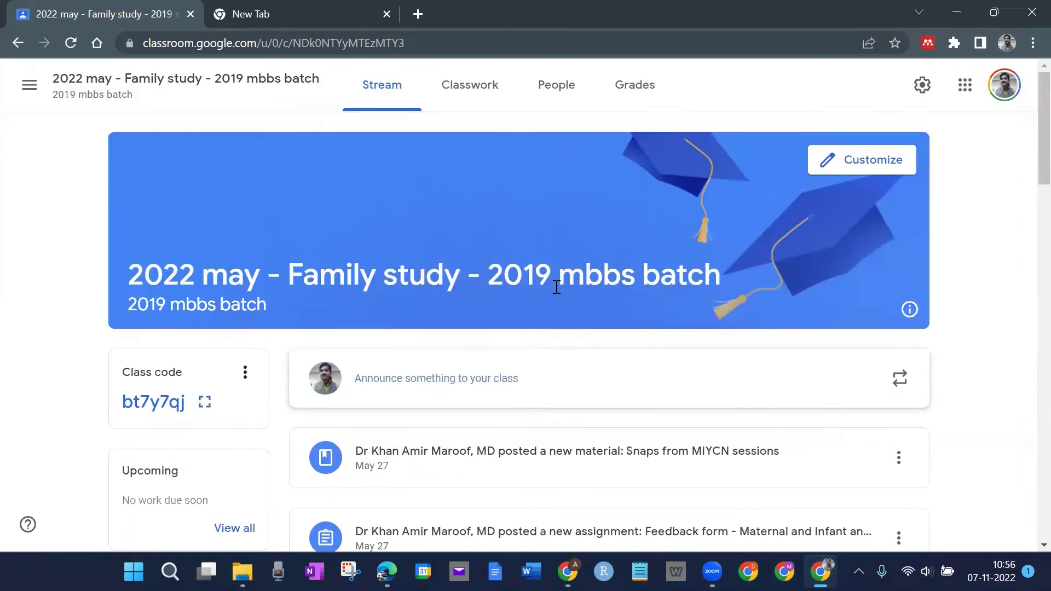
pyautogui.scroll(-8, 557, 377)
pyautogui.scroll(6, 558, 378)
pyautogui.scroll(1, 557, 377)
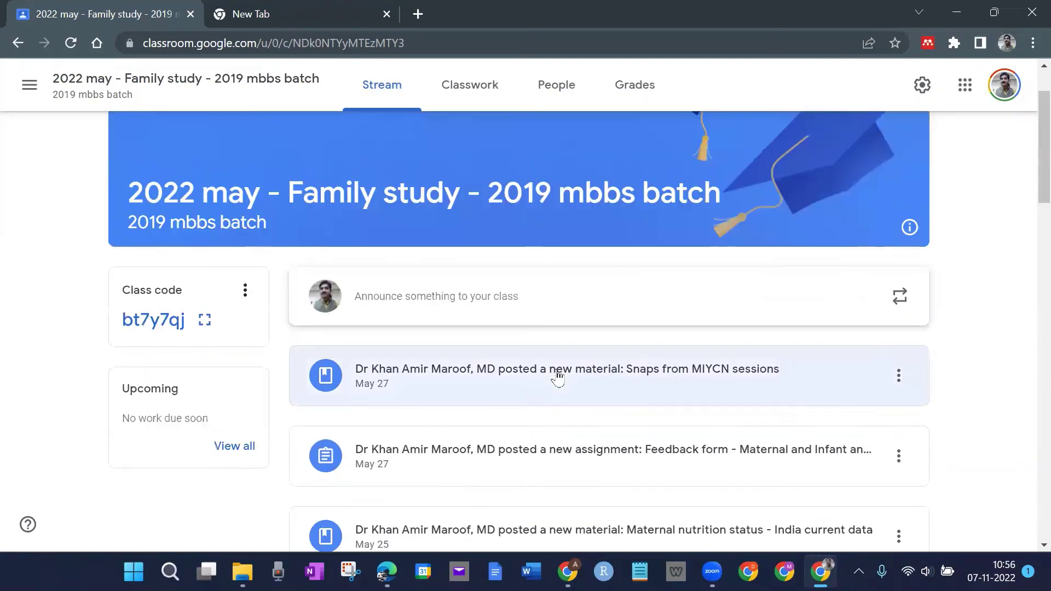
# Open the family study class's classwork and examine how its posts are grouped under the Resources to download, Feedback and Snapshots - memory topics
pyautogui.click(470, 90)
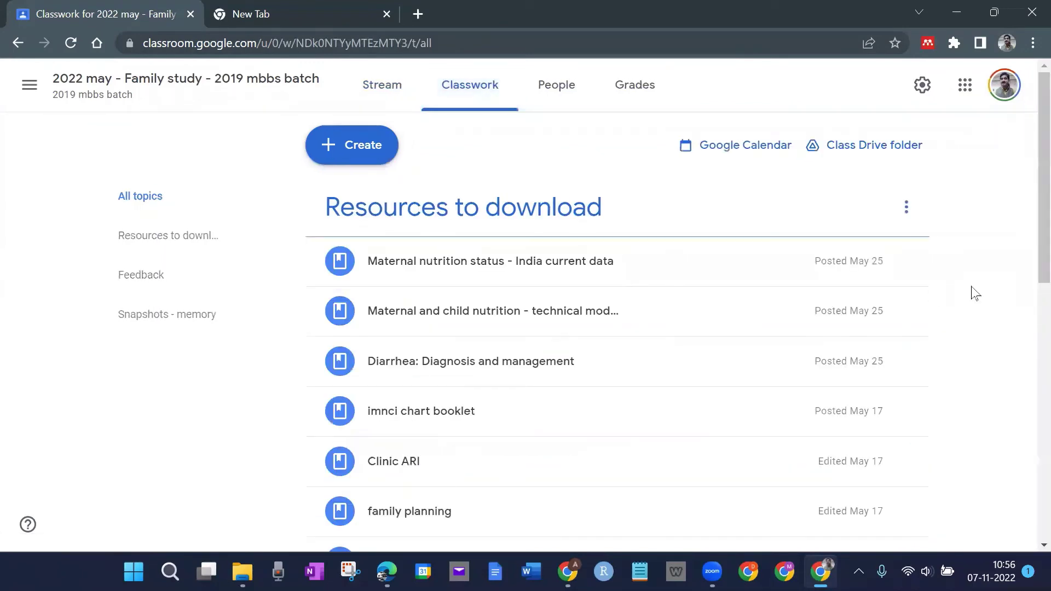
pyautogui.scroll(-4, 536, 203)
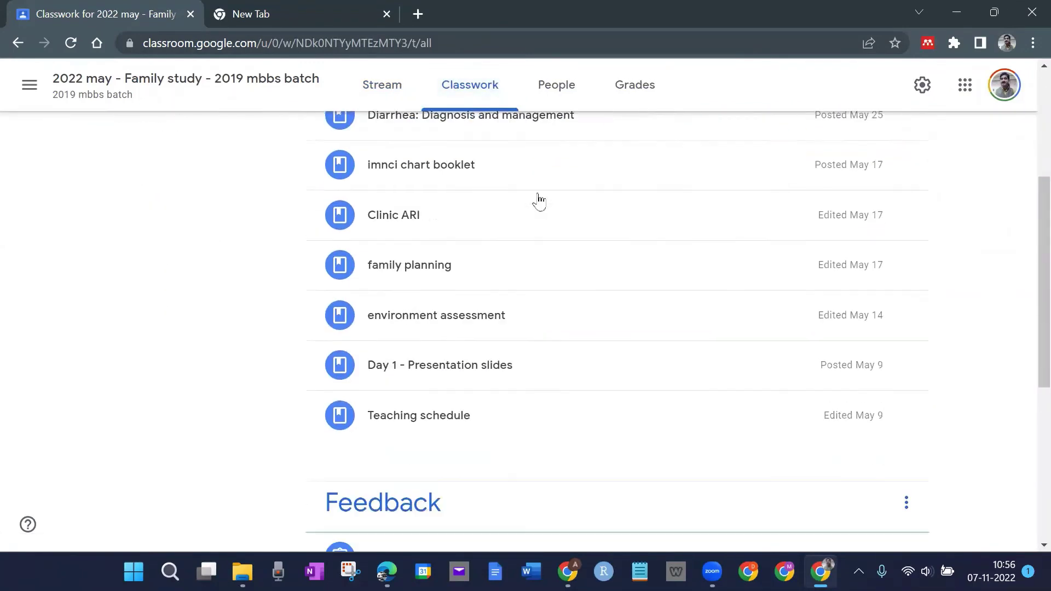
pyautogui.scroll(2, 465, 239)
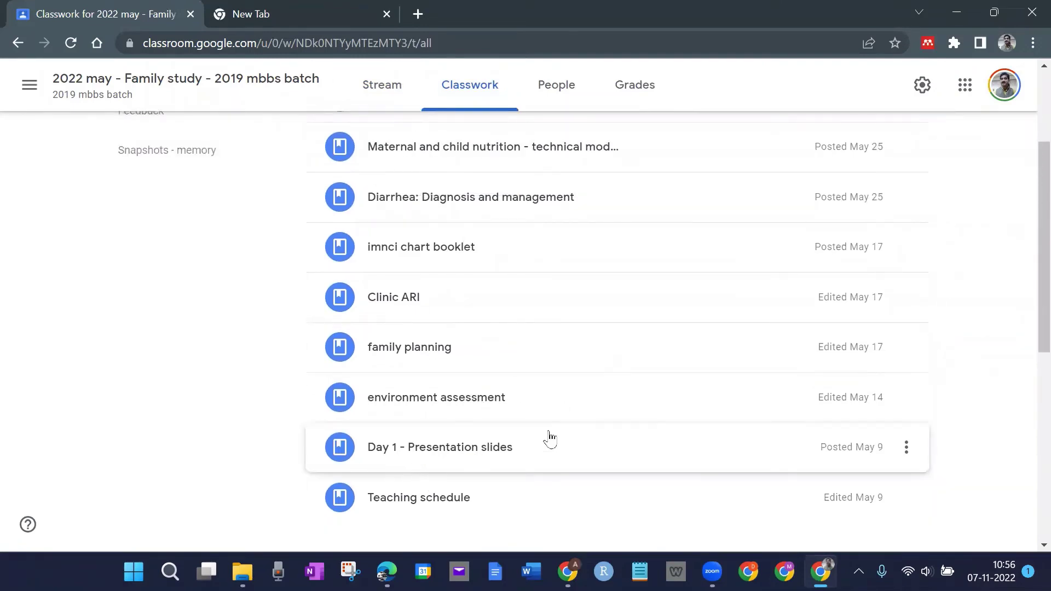
pyautogui.scroll(3, 479, 449)
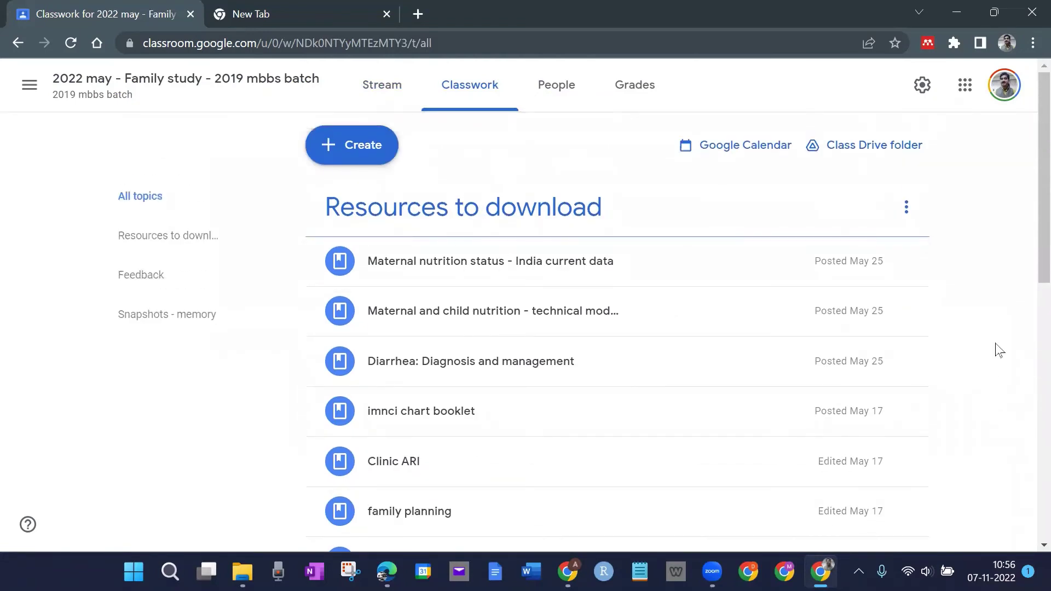
pyautogui.scroll(-3, 999, 349)
pyautogui.scroll(-2, 997, 347)
pyautogui.scroll(5, 925, 344)
pyautogui.scroll(-10, 1004, 341)
pyautogui.scroll(4, 1004, 341)
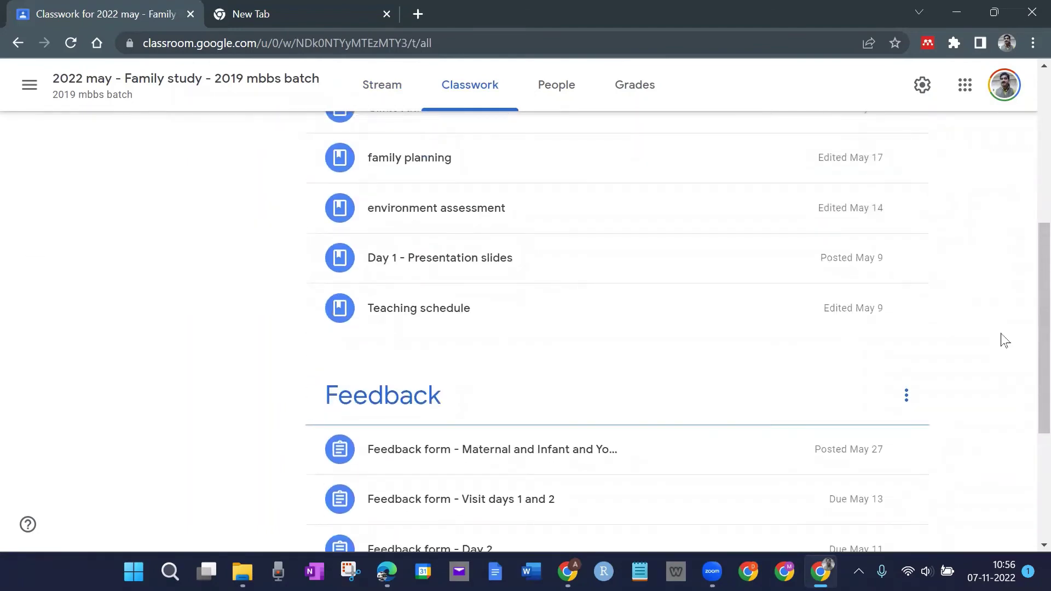
pyautogui.scroll(-5, 1005, 340)
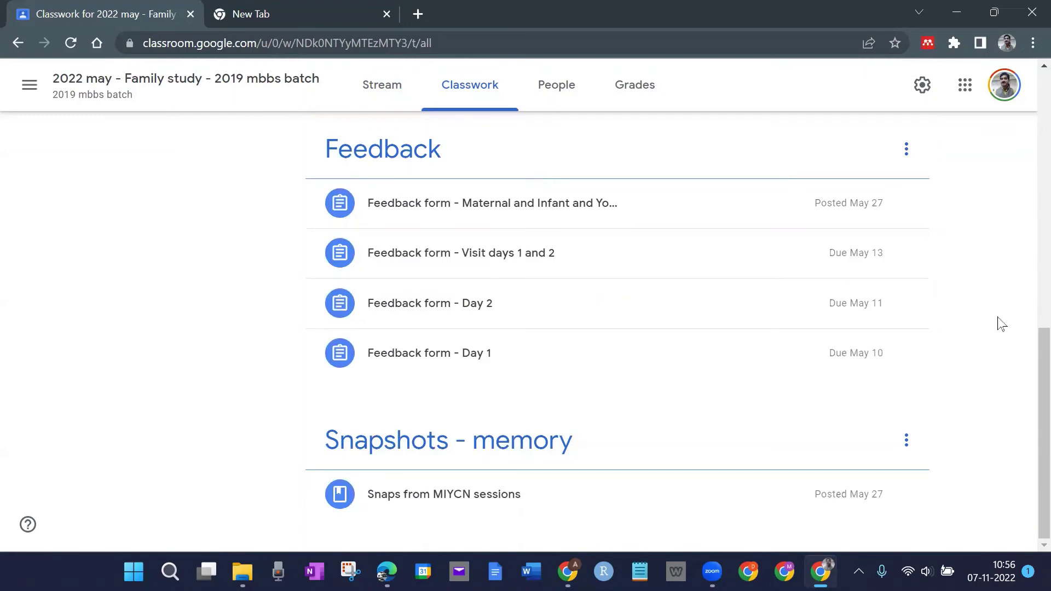
pyautogui.scroll(10, 1001, 324)
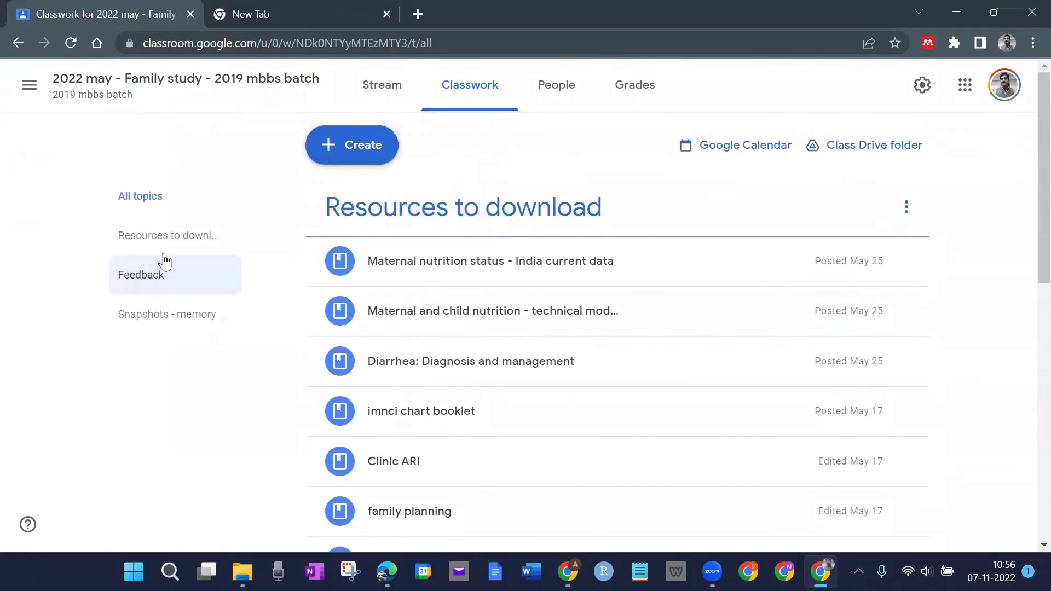
# View only the "Resources to download" topic and look through its materials and attached files
pyautogui.click(176, 235)
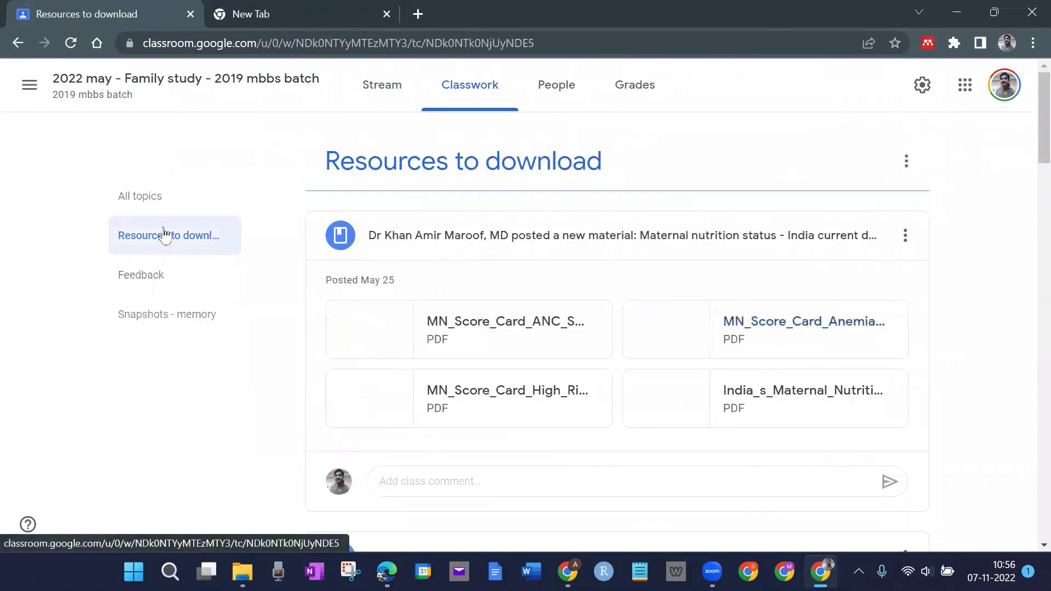
pyautogui.scroll(-5, 1002, 320)
pyautogui.scroll(-20, 1005, 318)
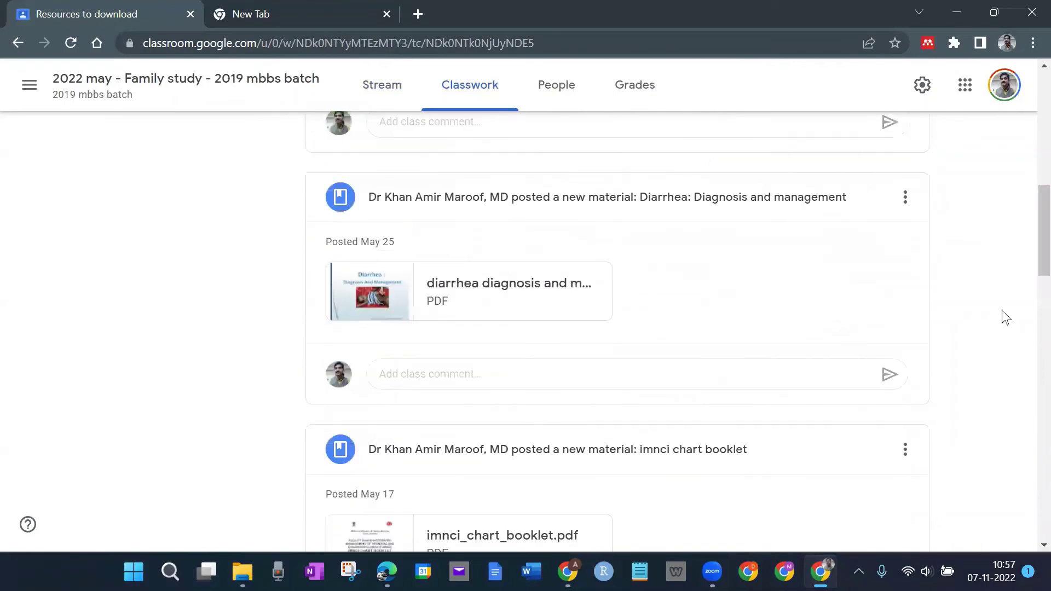
pyautogui.scroll(20, 1005, 317)
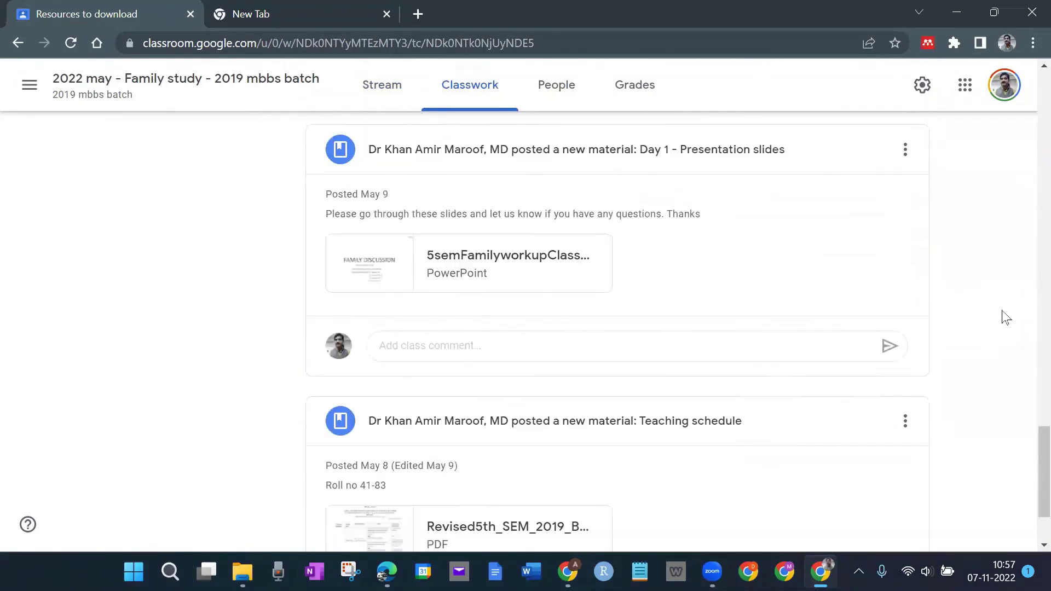
pyautogui.scroll(5, 996, 317)
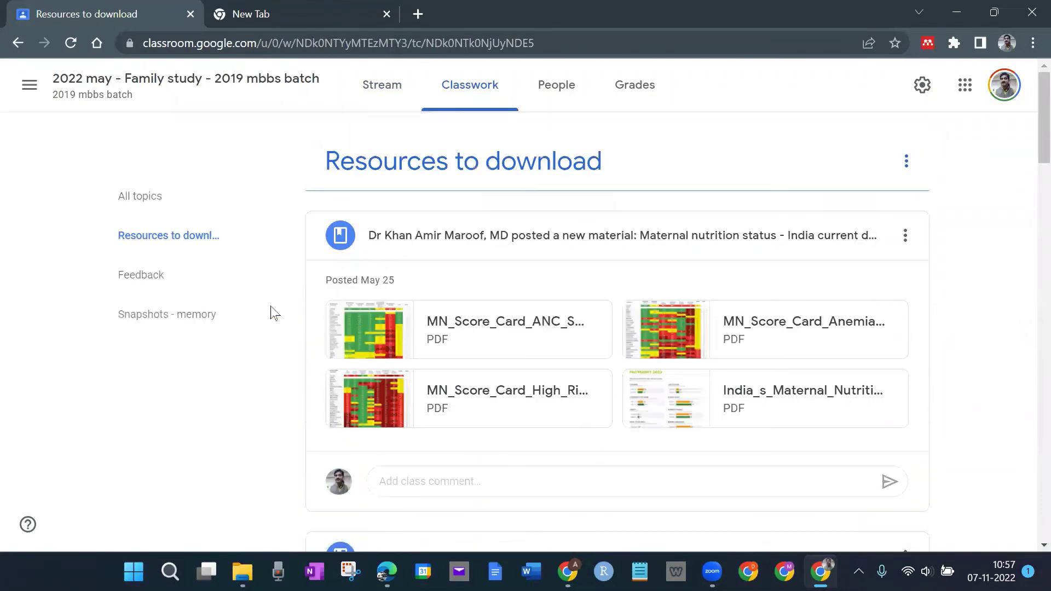
# View only the "Feedback" topic and check the turned-in and assigned counts of its feedback forms
pyautogui.click(148, 280)
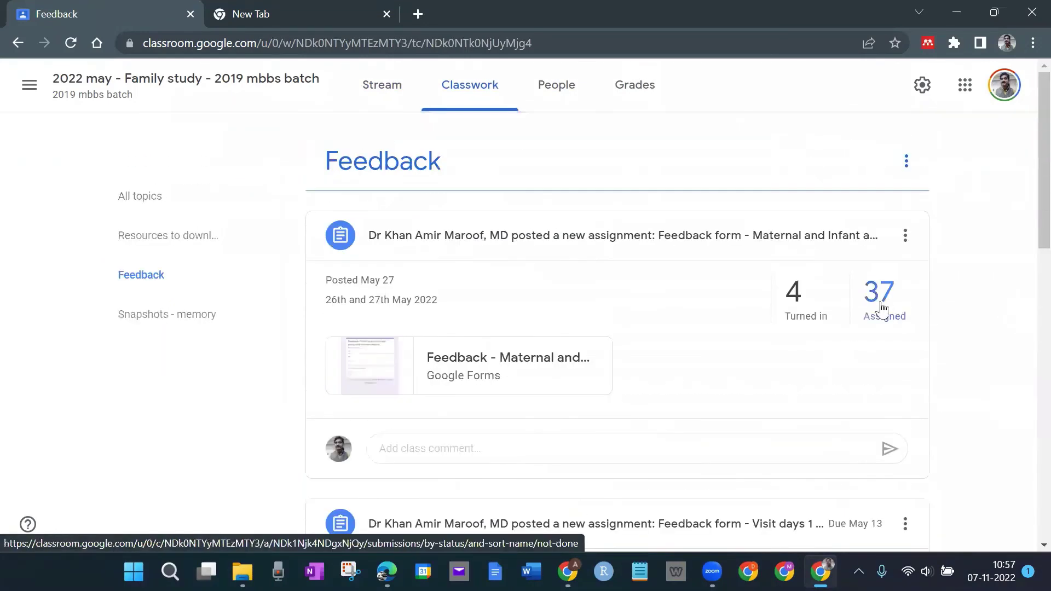
pyautogui.scroll(-1, 990, 349)
pyautogui.scroll(-2, 991, 348)
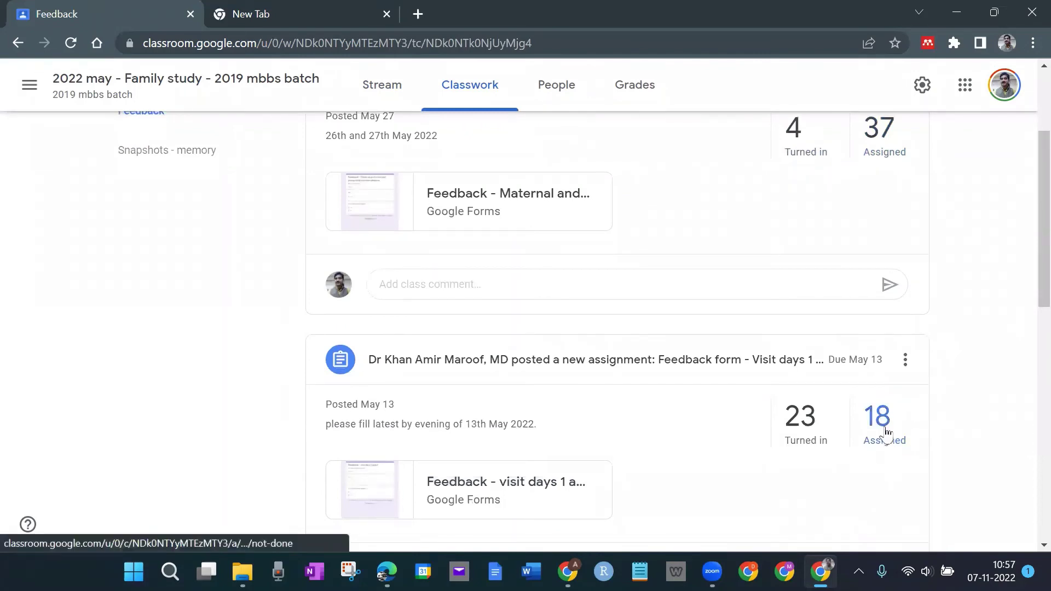
pyautogui.scroll(-2, 997, 338)
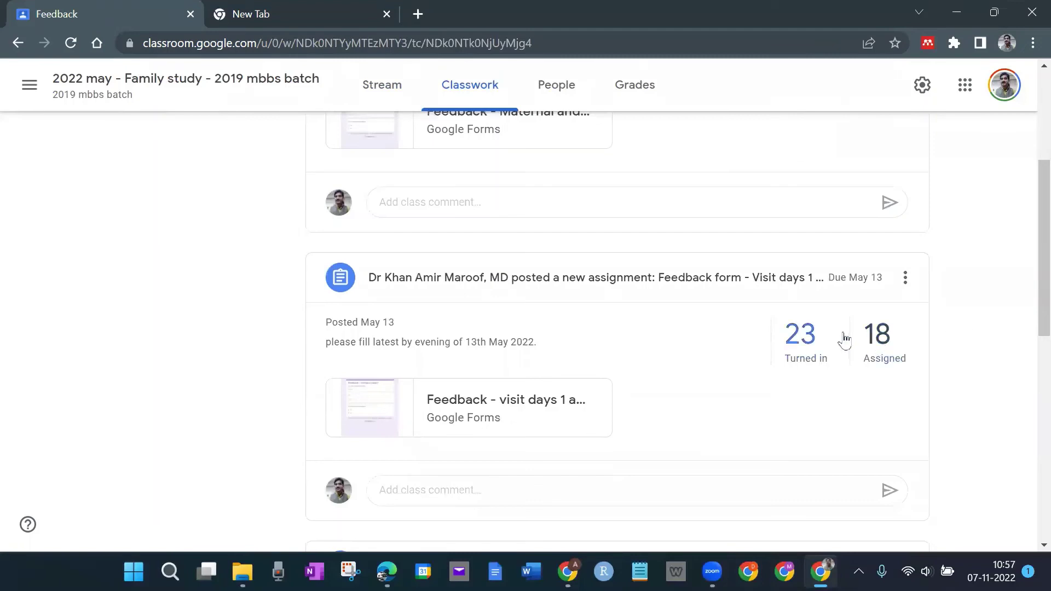
# Review which students turned in or are missing "Feedback form - Visit days 1 and 2", and return to the full classwork list
pyautogui.click(569, 290)
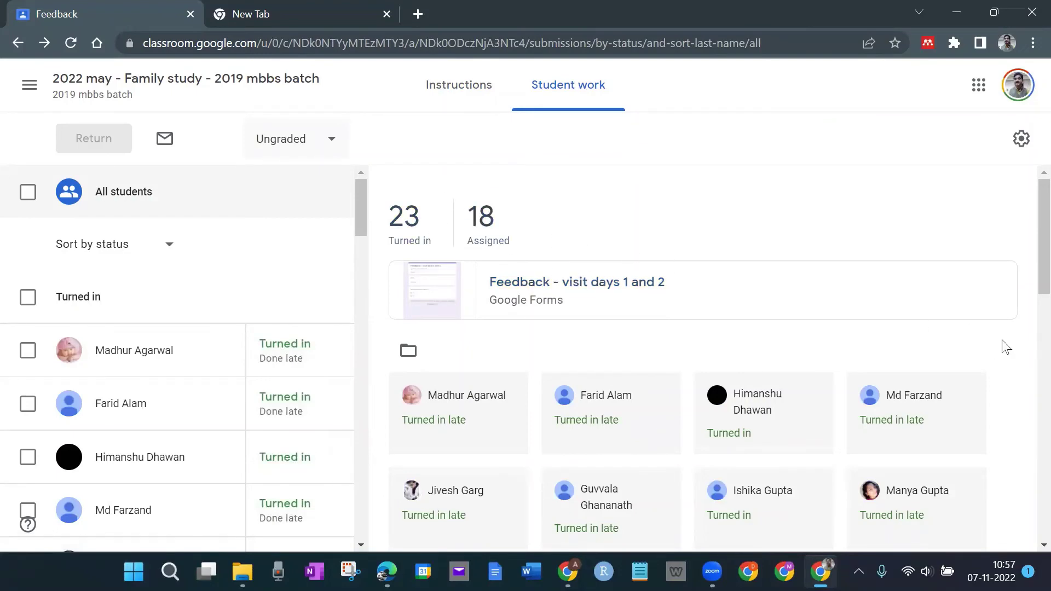
pyautogui.scroll(-5, 1007, 347)
pyautogui.scroll(-5, 1007, 347)
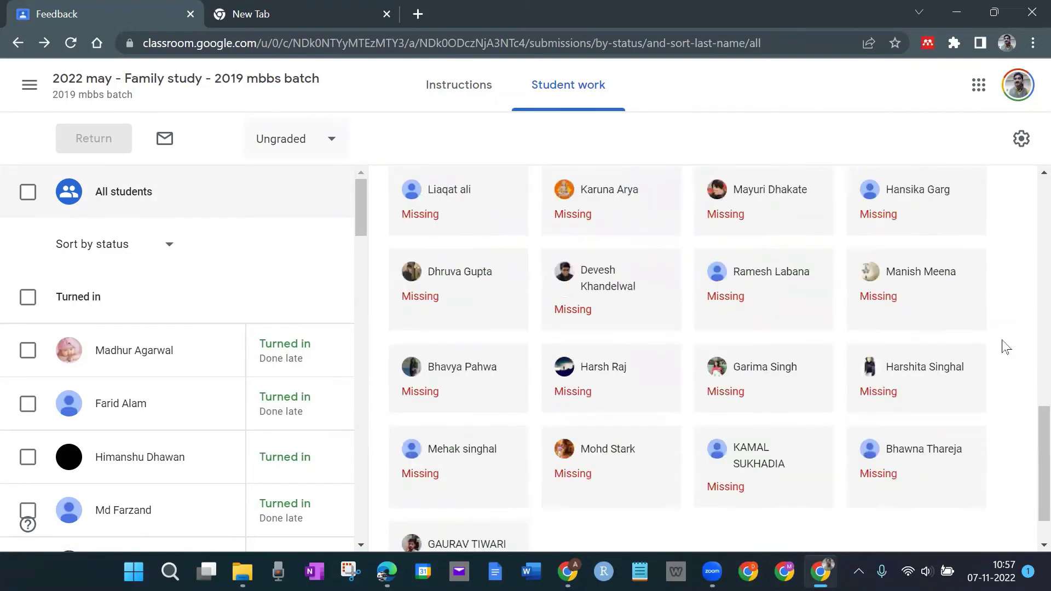
pyautogui.scroll(1, 1006, 347)
pyautogui.scroll(-1, 1006, 347)
pyautogui.scroll(3, 1006, 347)
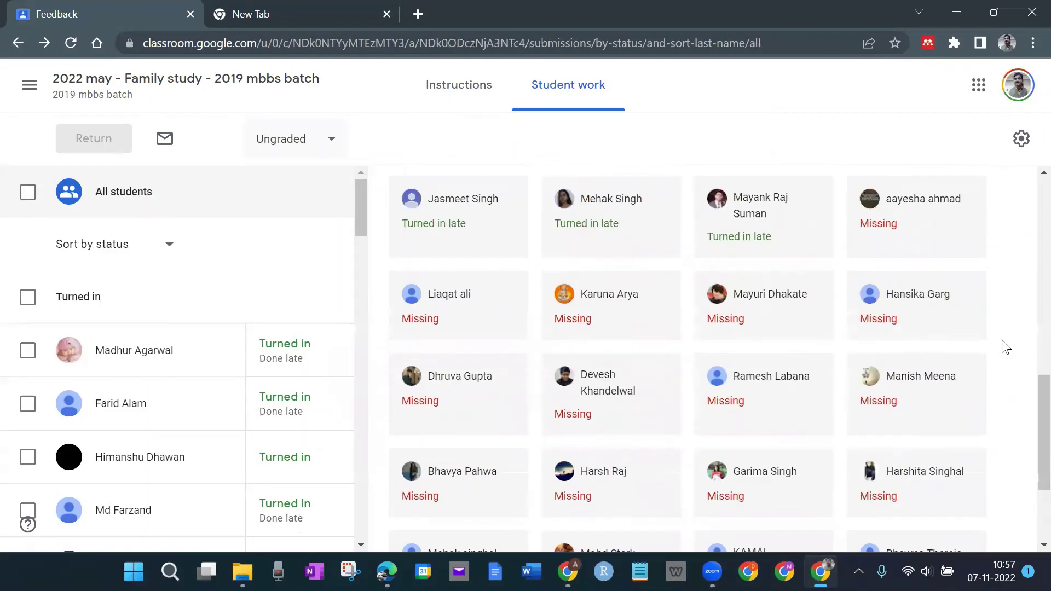
pyautogui.scroll(3, 1006, 347)
pyautogui.scroll(9, 1006, 347)
pyautogui.click(17, 44)
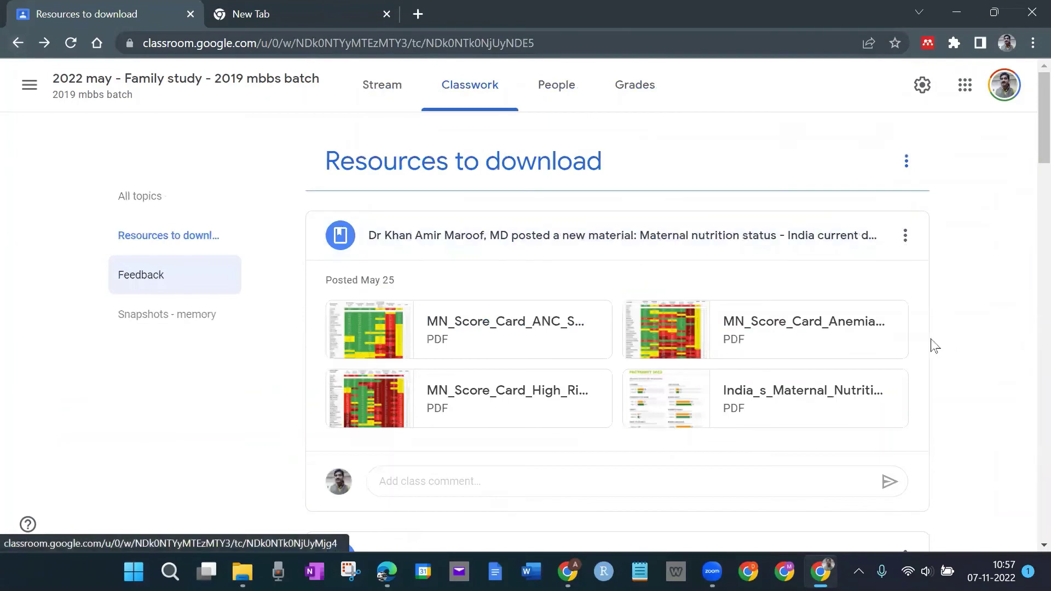
pyautogui.click(17, 44)
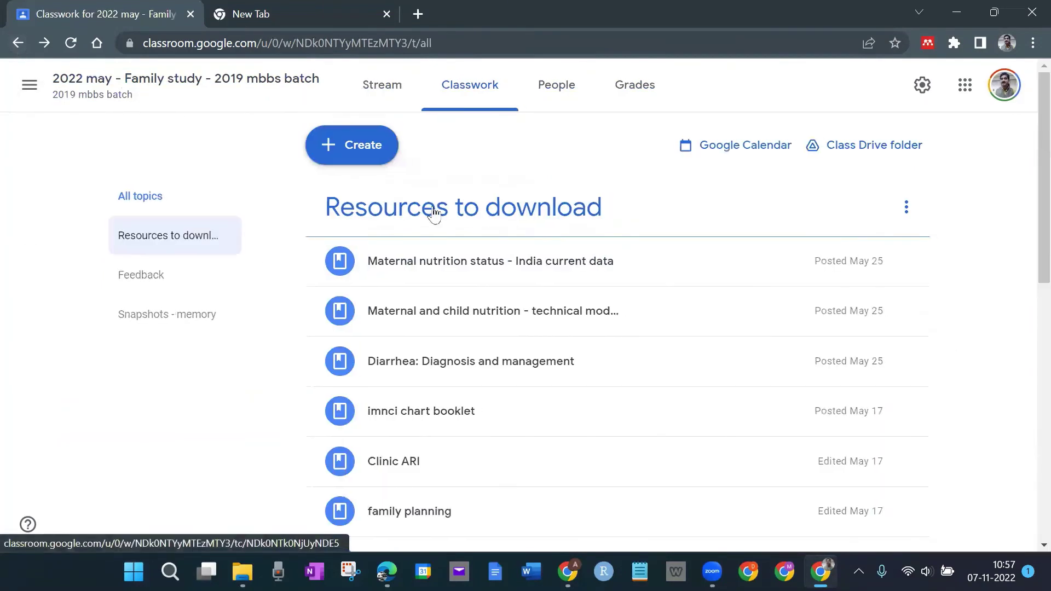
# Switch the classwork view between the Feedback, Snapshots - memory and Resources to download topics to compare their contents
pyautogui.click(191, 272)
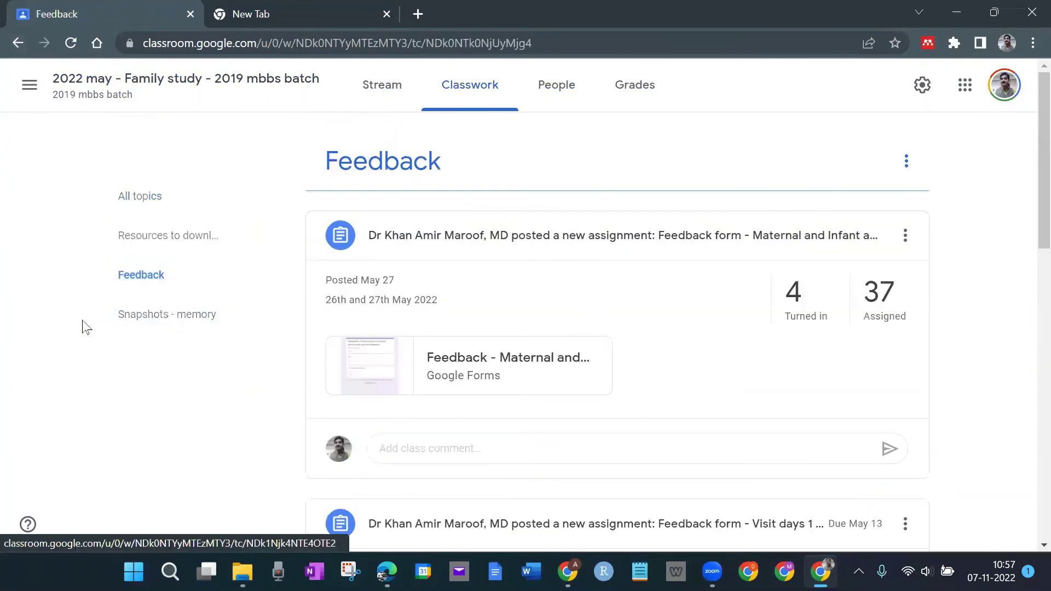
pyautogui.click(134, 326)
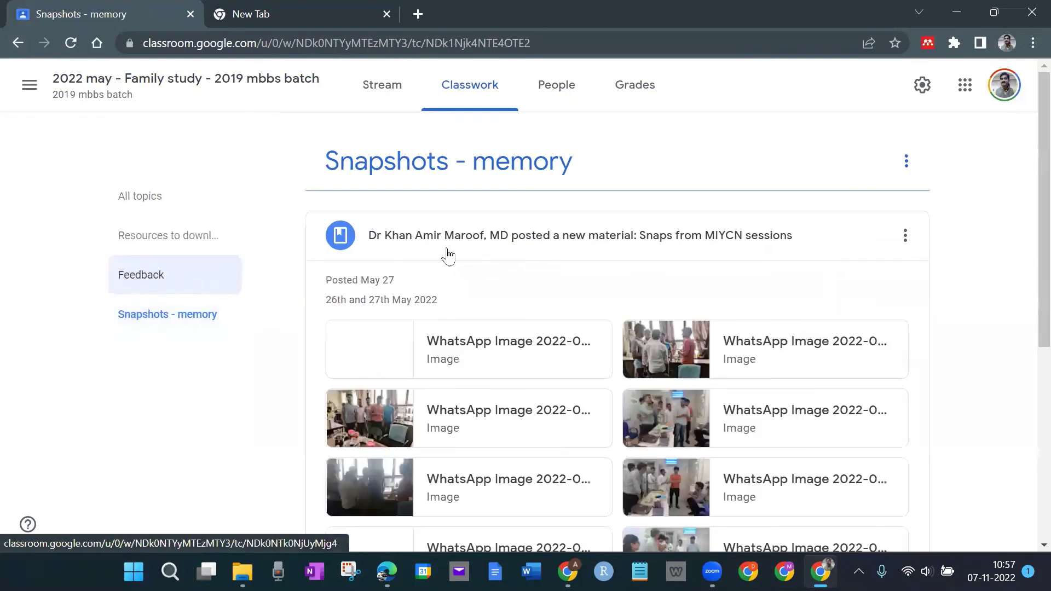
pyautogui.click(197, 280)
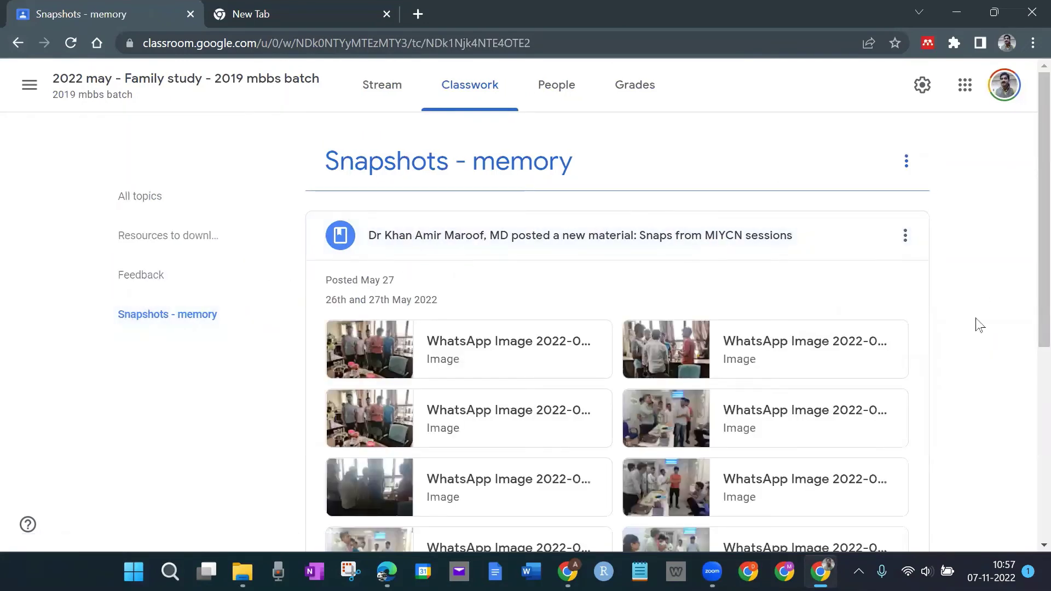
pyautogui.click(131, 197)
pyautogui.click(191, 229)
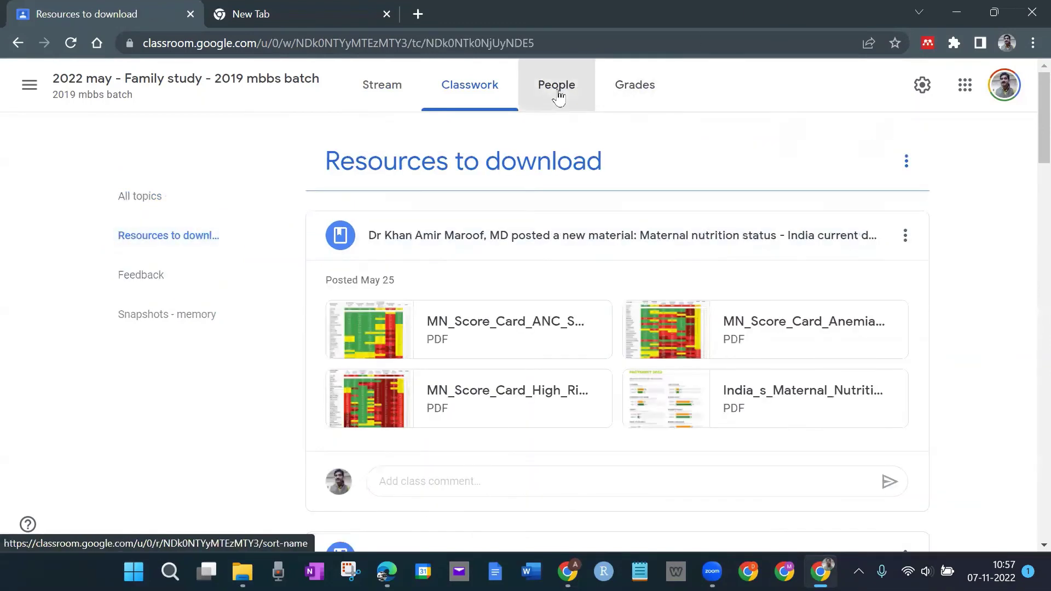
# Look through the teachers and students enrolled in the "2022 may - Family study - 2019 mbbs batch" class
pyautogui.click(558, 92)
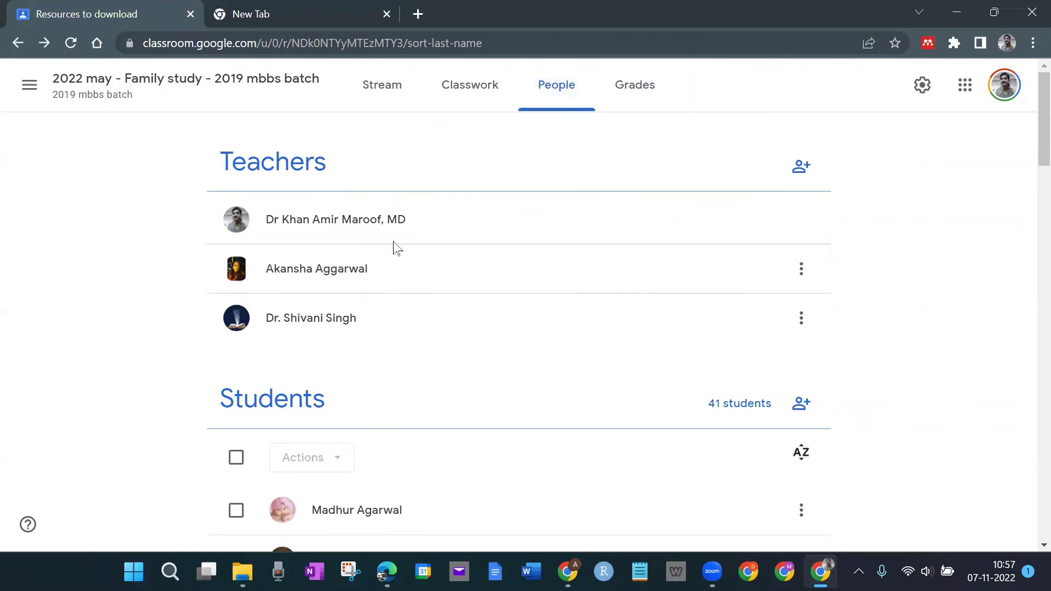
pyautogui.scroll(-20, 947, 327)
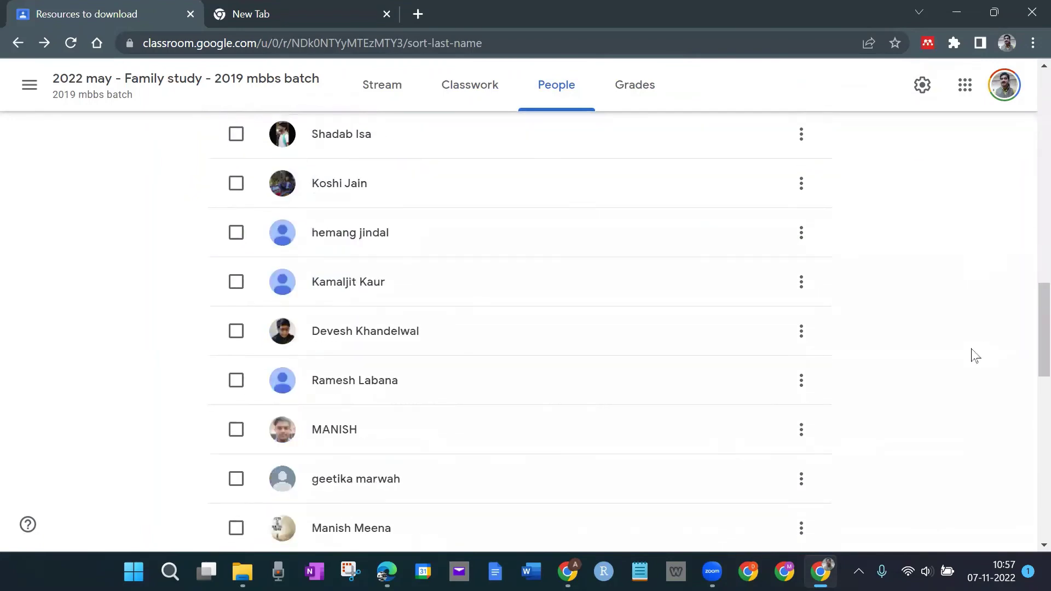
pyautogui.scroll(-9, 975, 356)
pyautogui.scroll(20, 975, 356)
pyautogui.scroll(5, 975, 356)
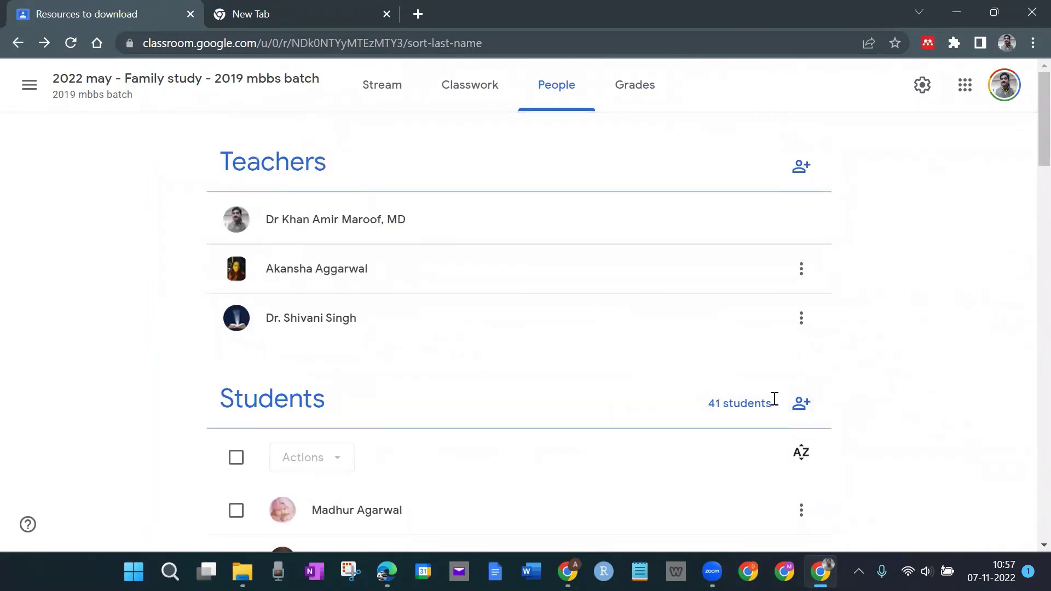
# Copy the class invite link for students and leave the invitation without inviting anyone
pyautogui.click(805, 411)
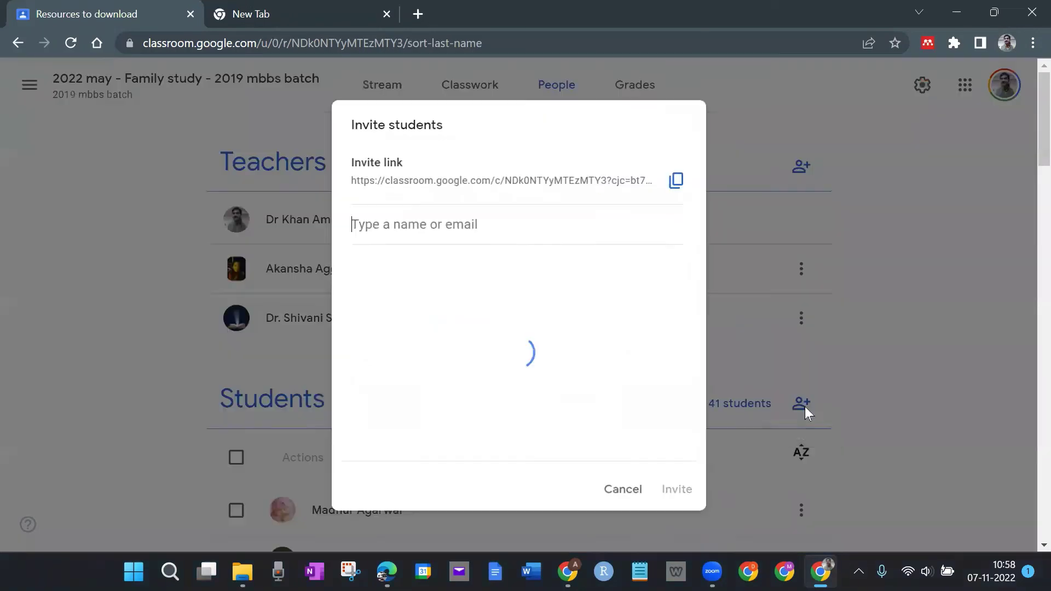
pyautogui.click(641, 489)
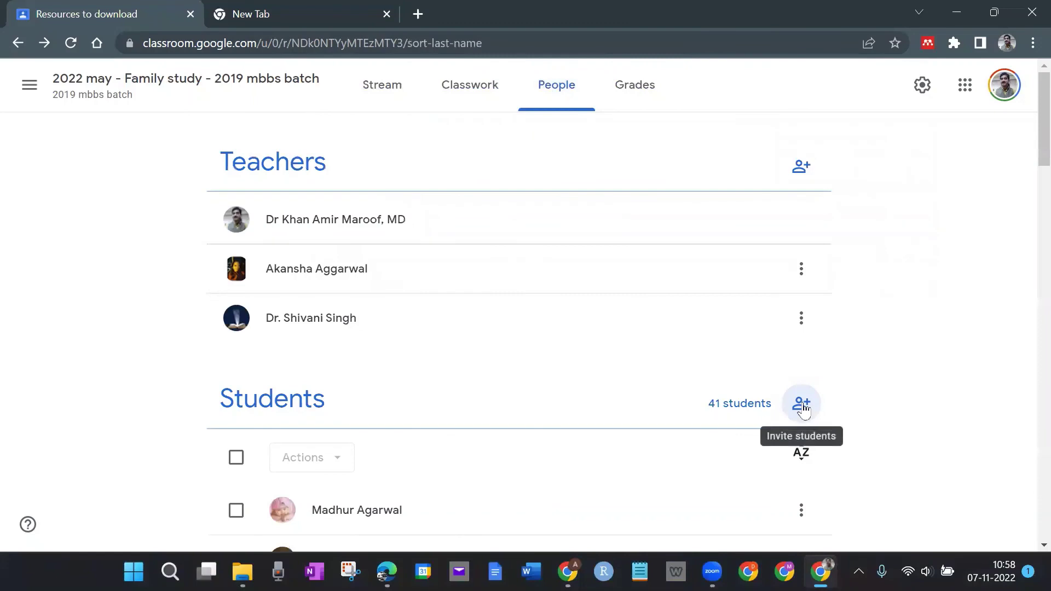
pyautogui.click(802, 408)
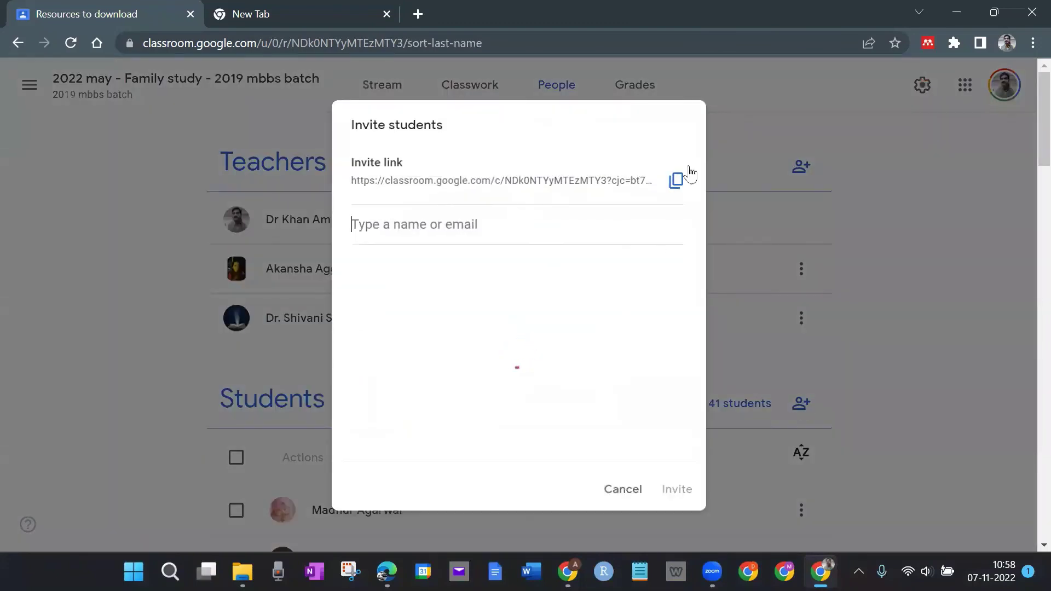
pyautogui.click(675, 180)
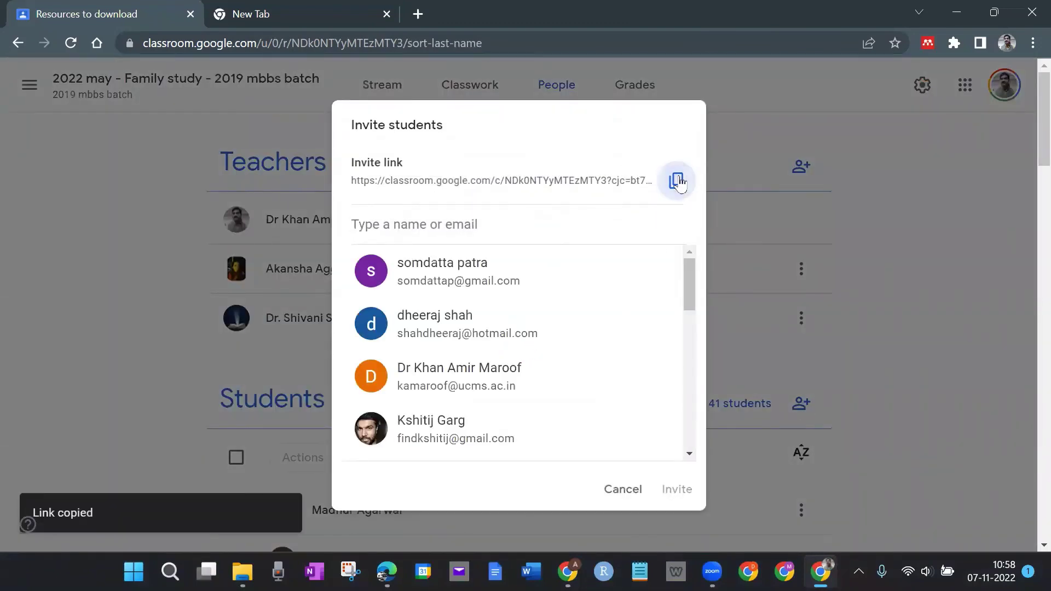
pyautogui.click(623, 490)
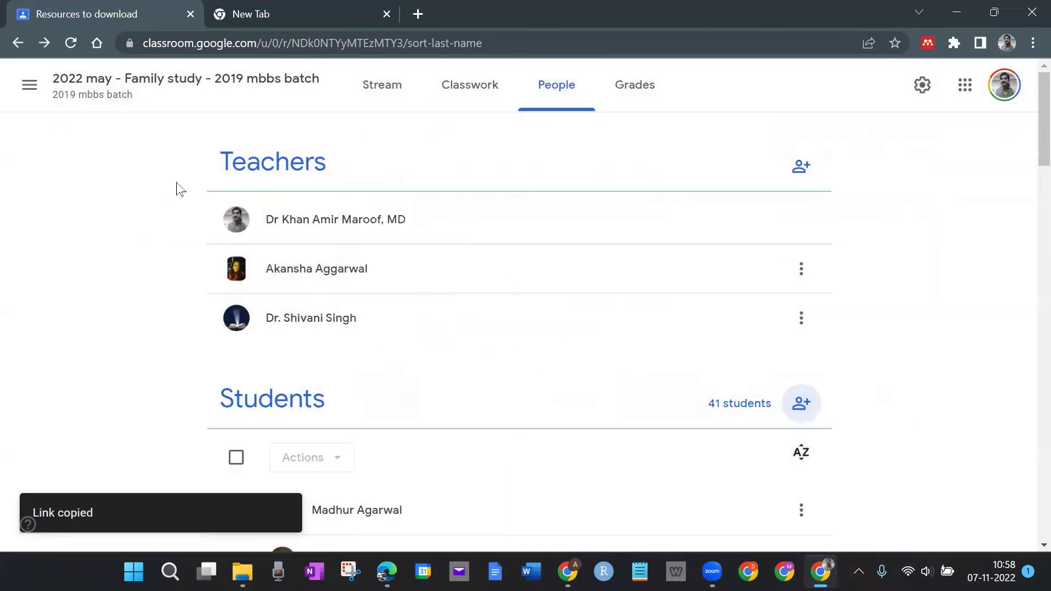
# Return to the class stream and highlight the class code that students use to join
pyautogui.click(182, 86)
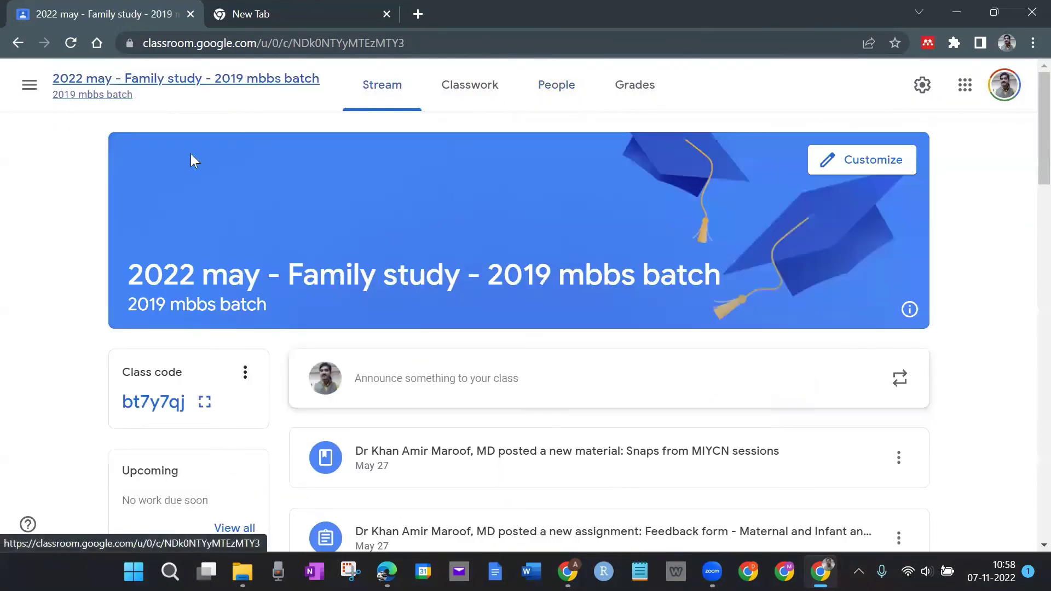
pyautogui.moveTo(122, 403); pyautogui.dragTo(191, 405)
pyautogui.click(77, 404)
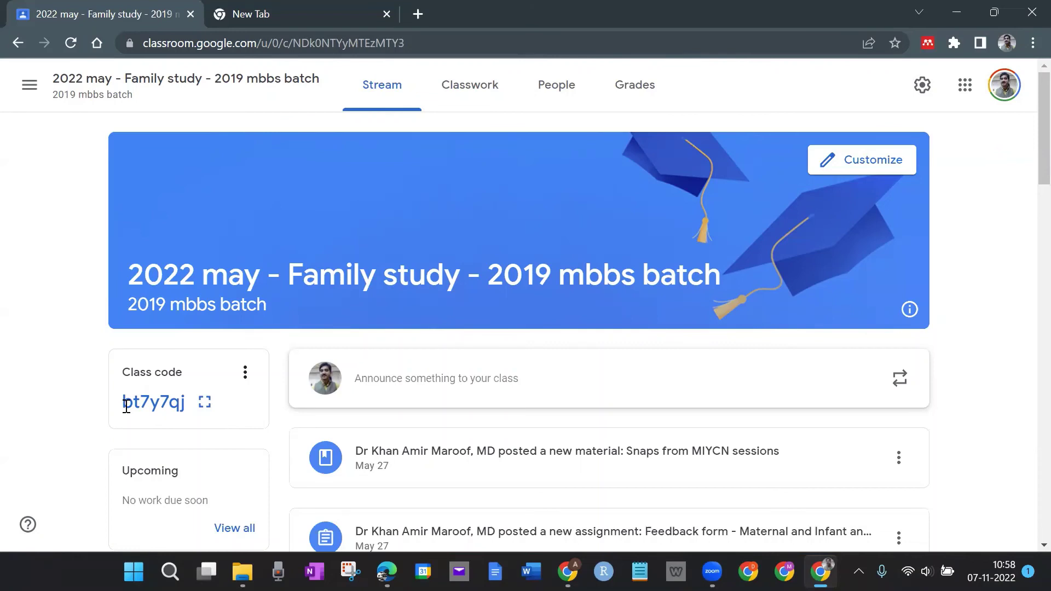
pyautogui.moveTo(125, 406); pyautogui.dragTo(185, 415)
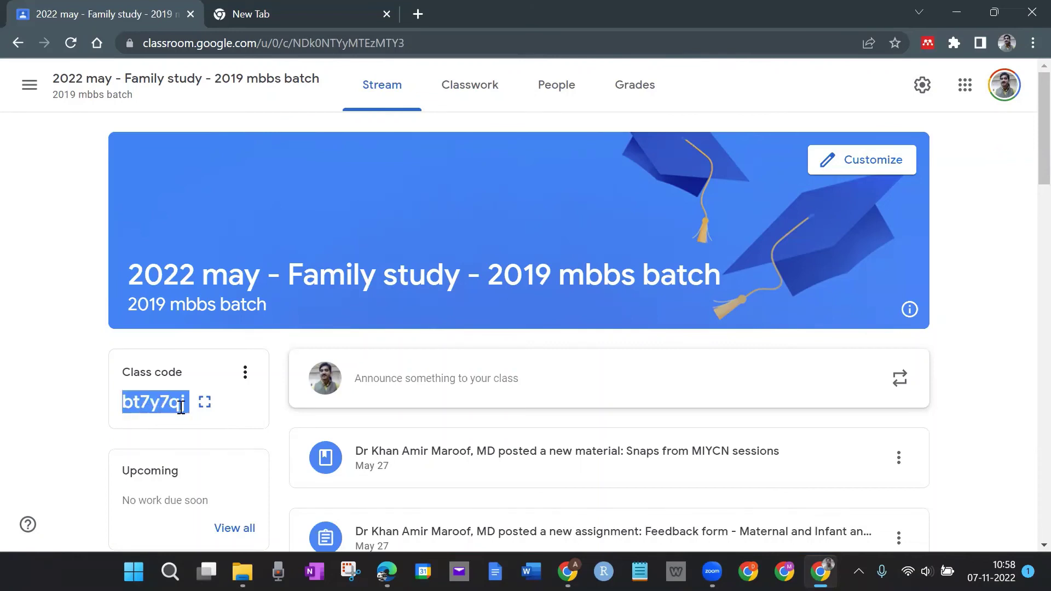
pyautogui.click(100, 402)
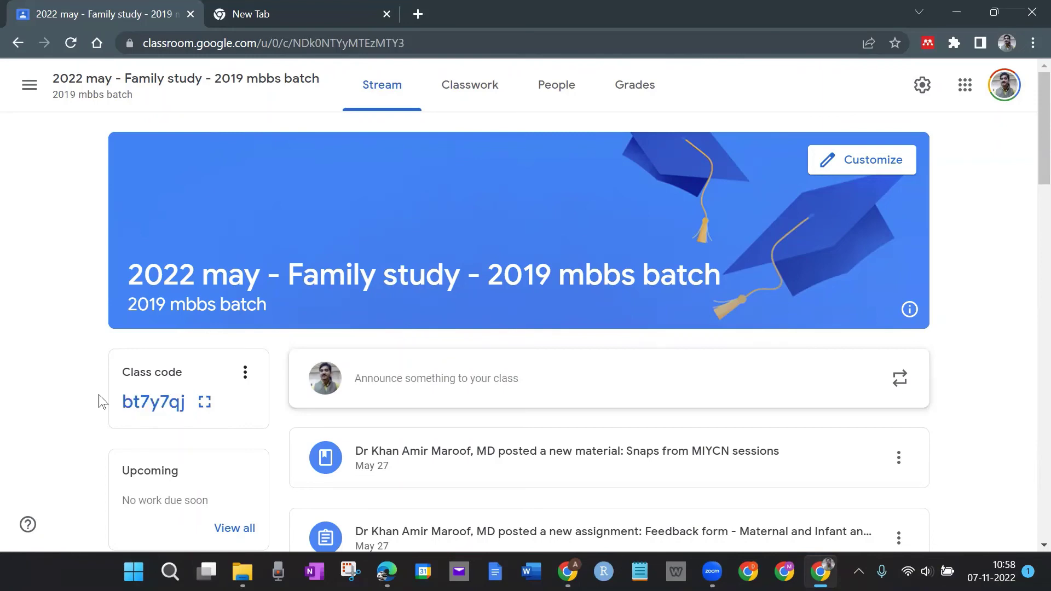
pyautogui.scroll(-3, 697, 438)
pyautogui.scroll(3, 700, 429)
# Glance at the classwork, return to the class members and check which actions are available for the first co-teacher
pyautogui.click(484, 94)
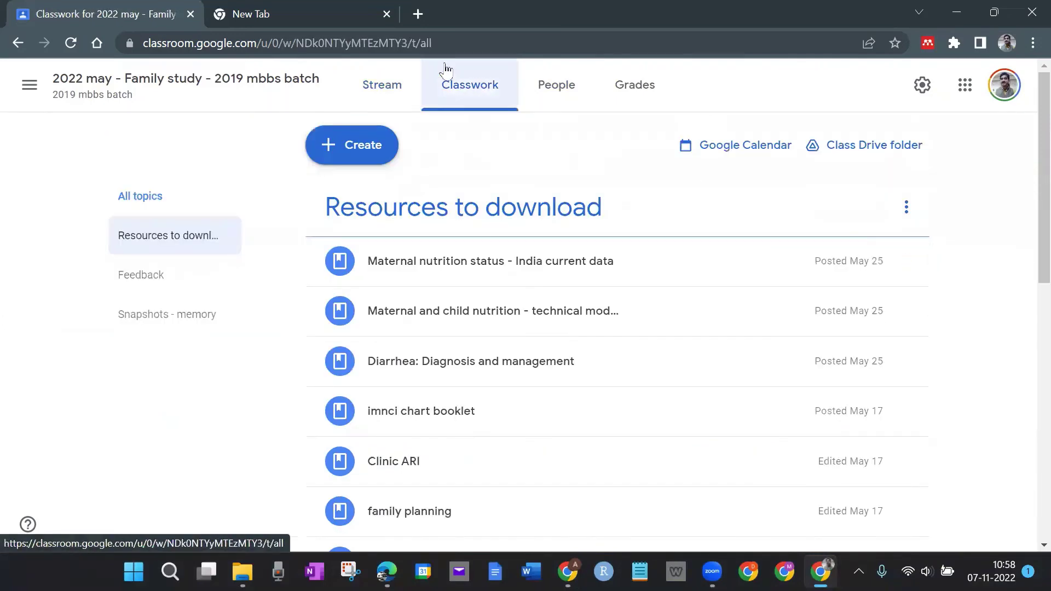
pyautogui.click(547, 82)
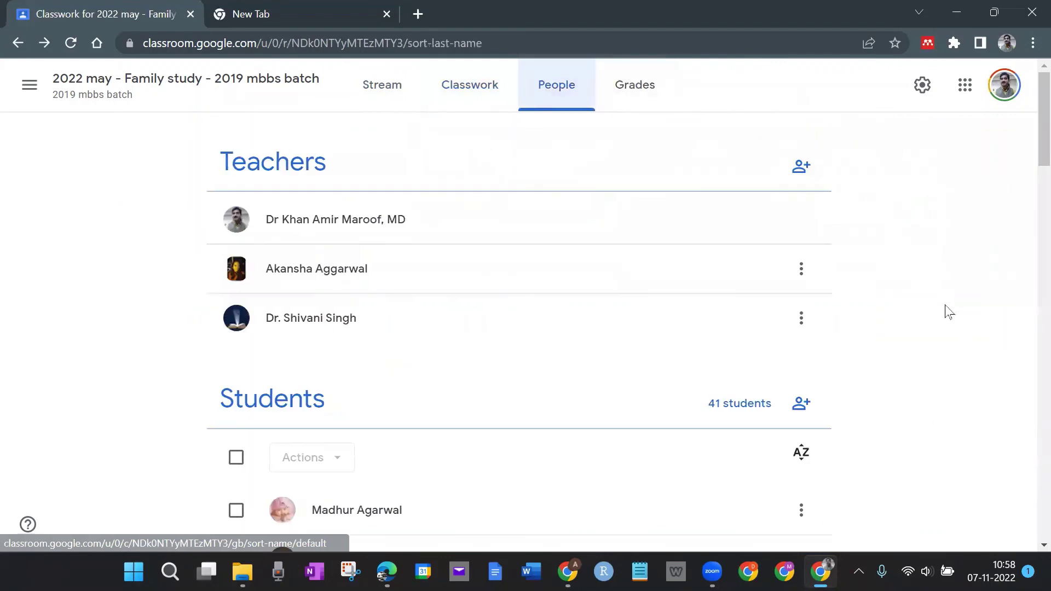
pyautogui.scroll(-4, 958, 312)
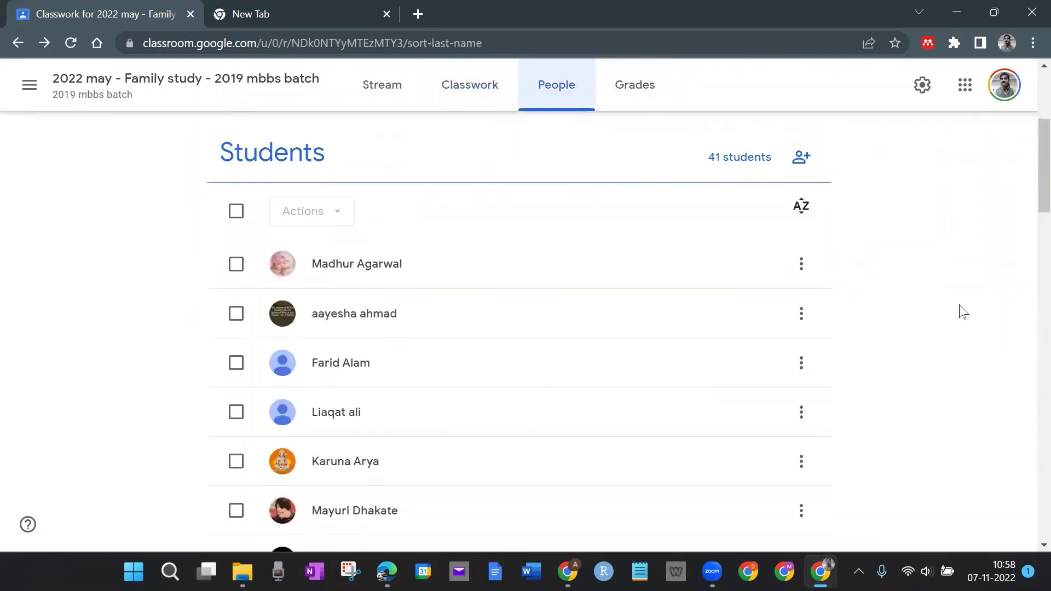
pyautogui.scroll(4, 962, 311)
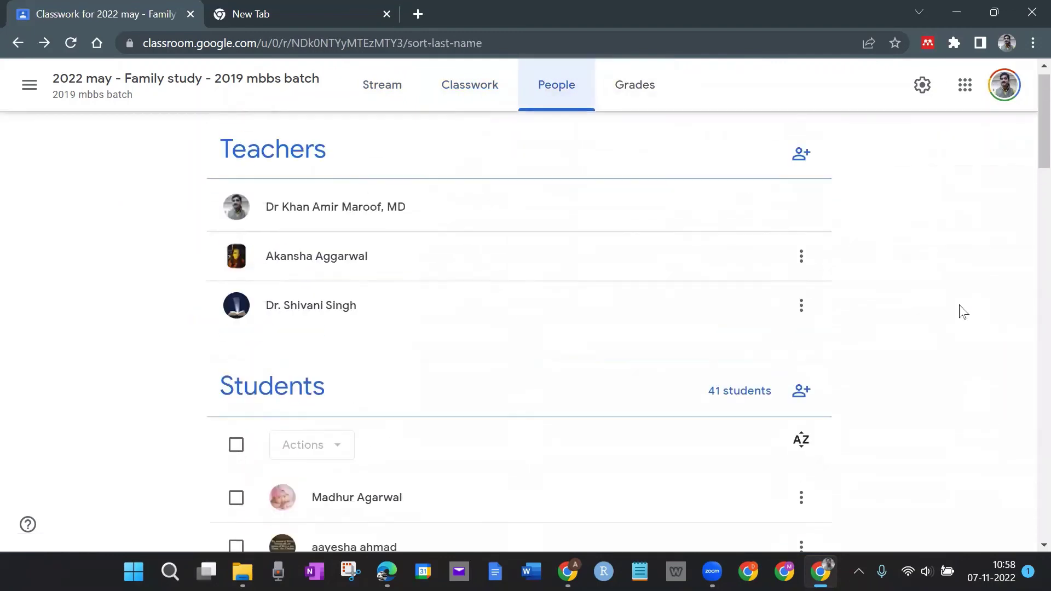
pyautogui.click(801, 271)
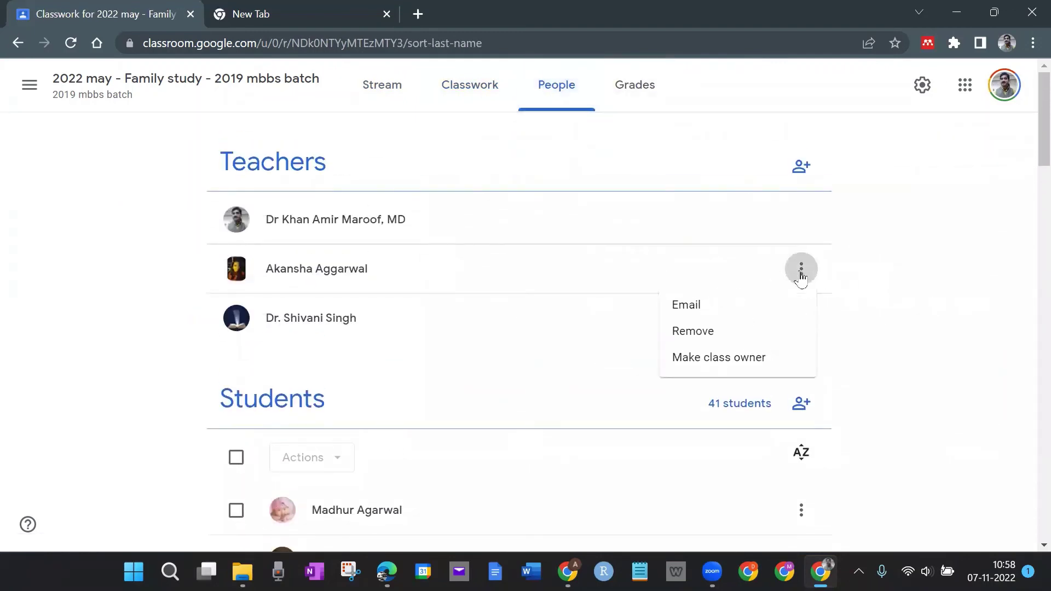
pyautogui.click(967, 338)
# Check which actions are available for two individual students in the class list, without applying any
pyautogui.scroll(-5, 876, 328)
pyautogui.click(801, 248)
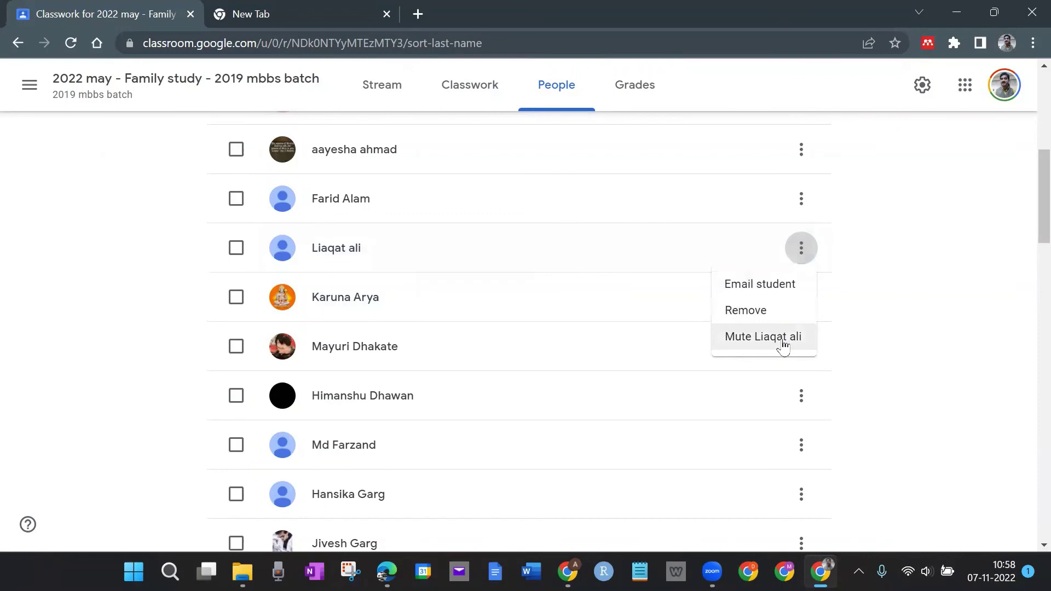
pyautogui.click(917, 342)
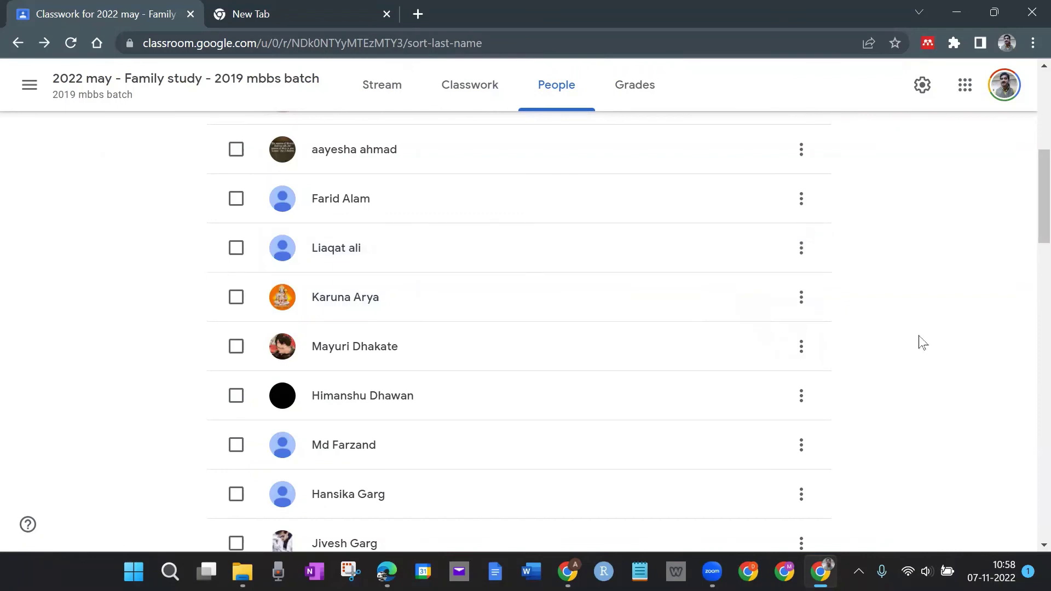
pyautogui.click(803, 298)
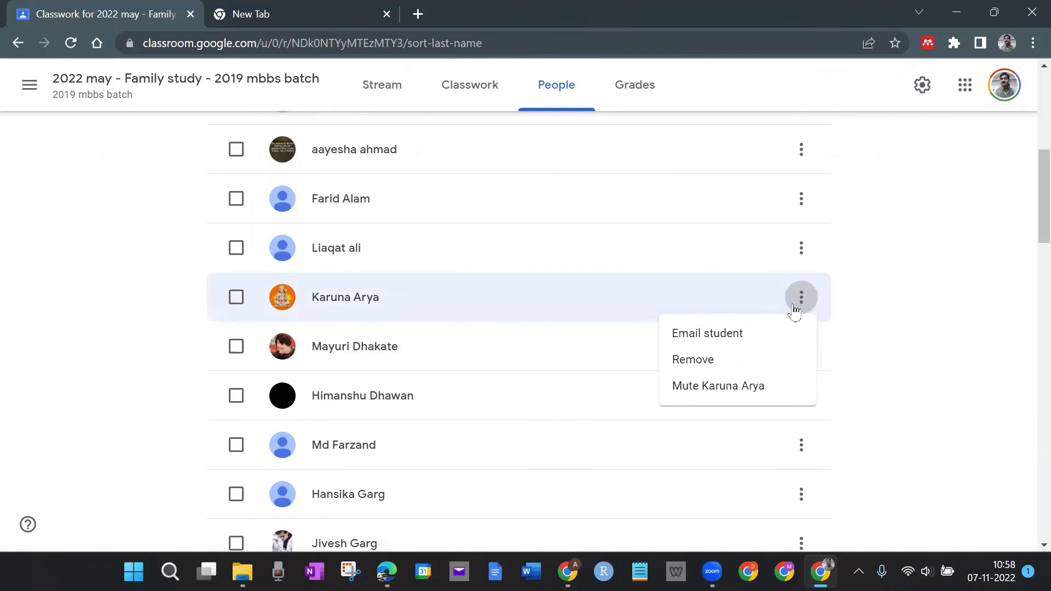
pyautogui.click(934, 357)
# Look through the rest of the student list down to its end and back up
pyautogui.scroll(-6, 939, 356)
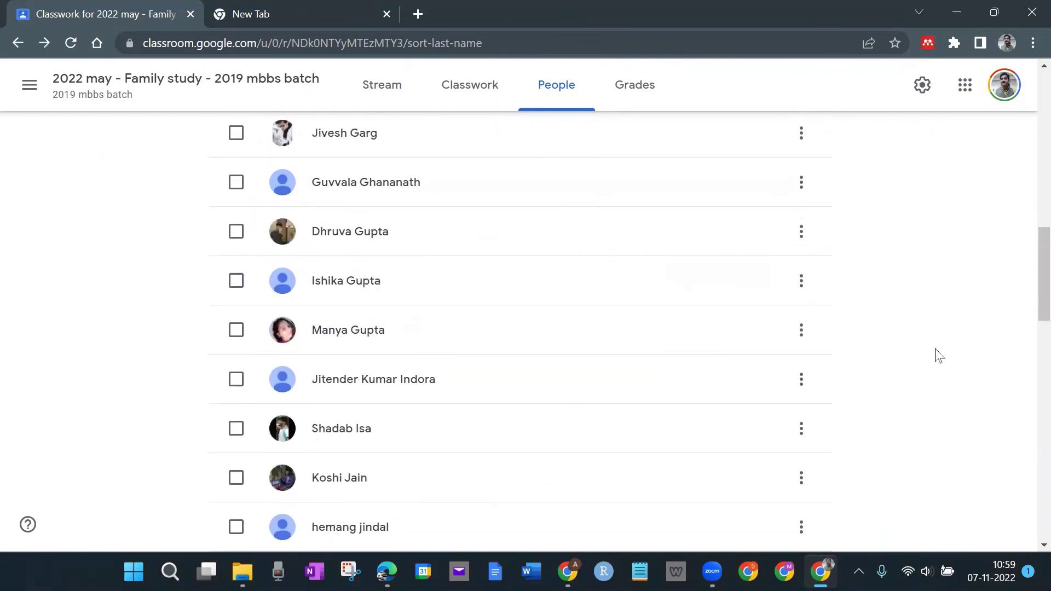
pyautogui.scroll(-12, 940, 356)
pyautogui.scroll(10, 940, 356)
pyautogui.scroll(-15, 939, 356)
pyautogui.scroll(18, 940, 356)
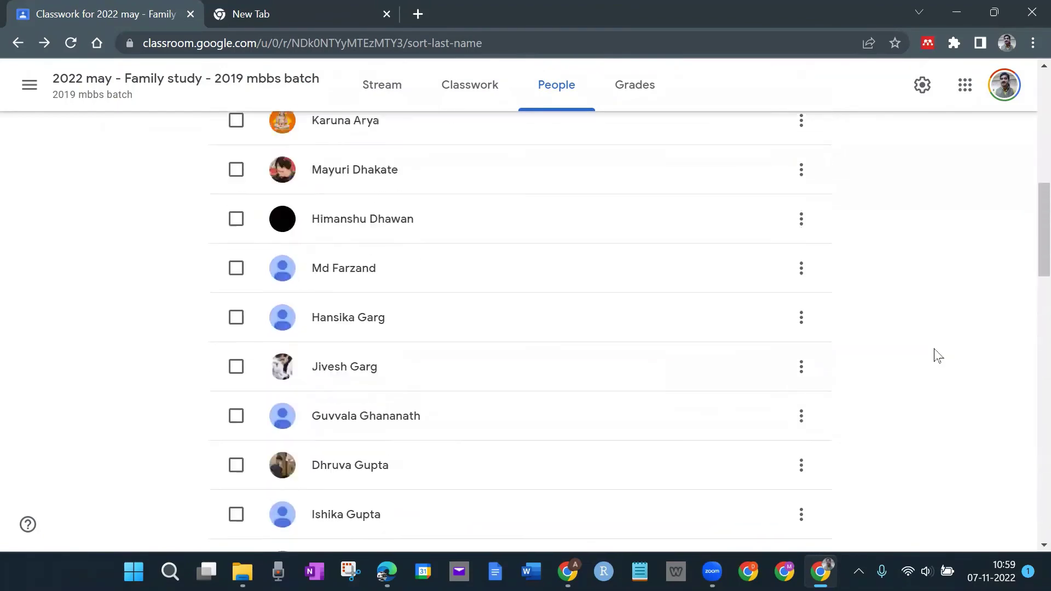
pyautogui.scroll(5, 939, 356)
# Review the class gradebook to see which students turned in, submitted late or missed each feedback form
pyautogui.click(629, 86)
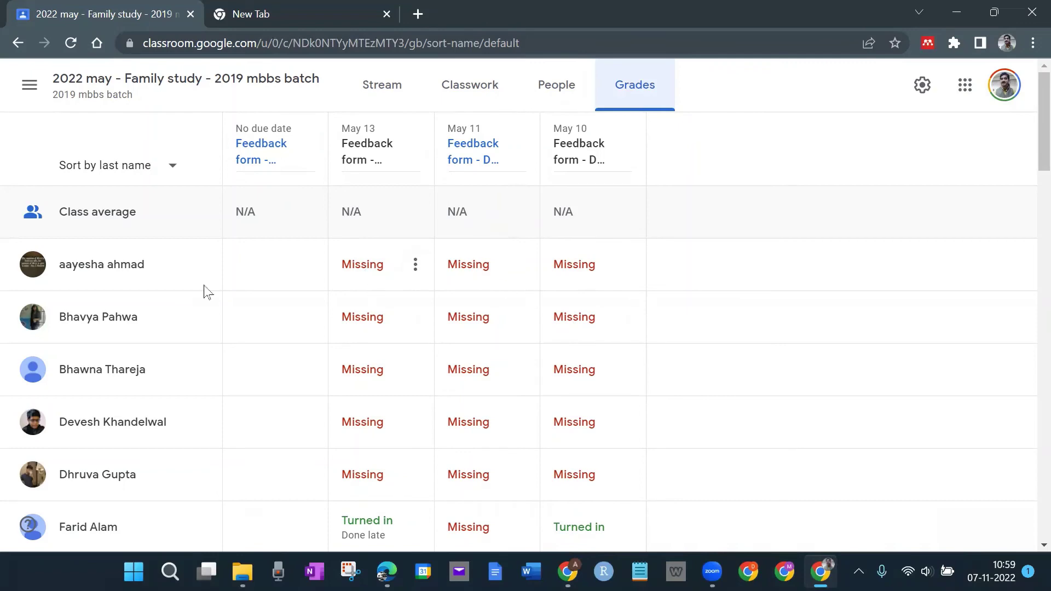
pyautogui.scroll(-9, 538, 345)
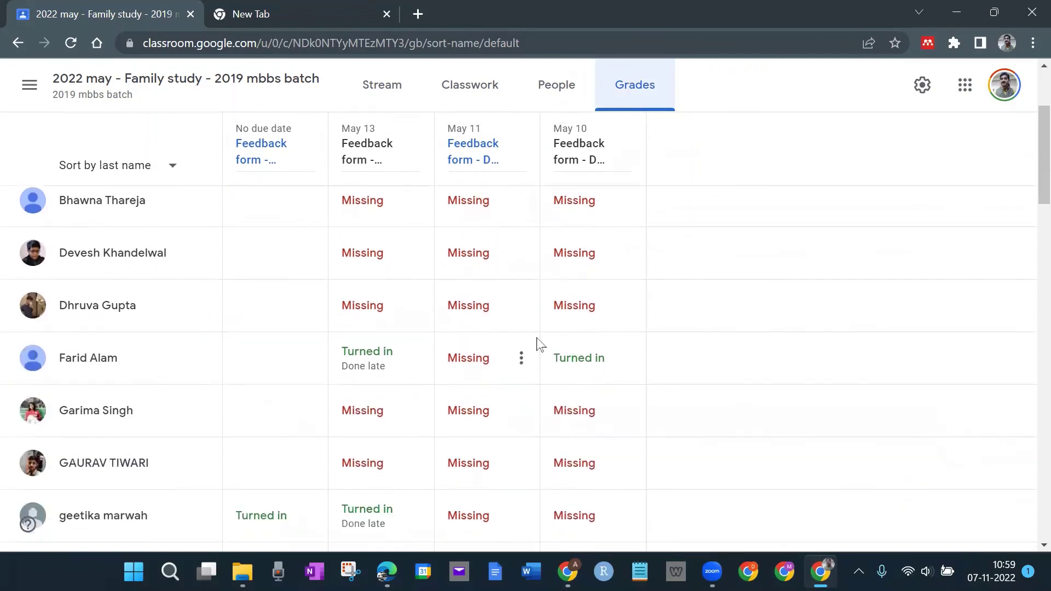
pyautogui.scroll(10, 537, 345)
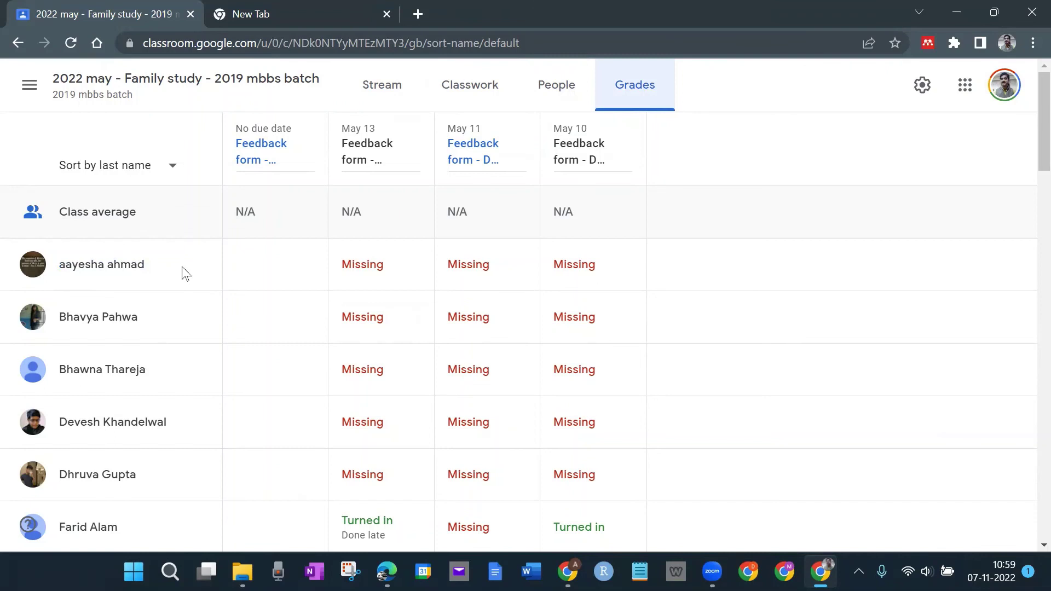
pyautogui.scroll(-14, 401, 366)
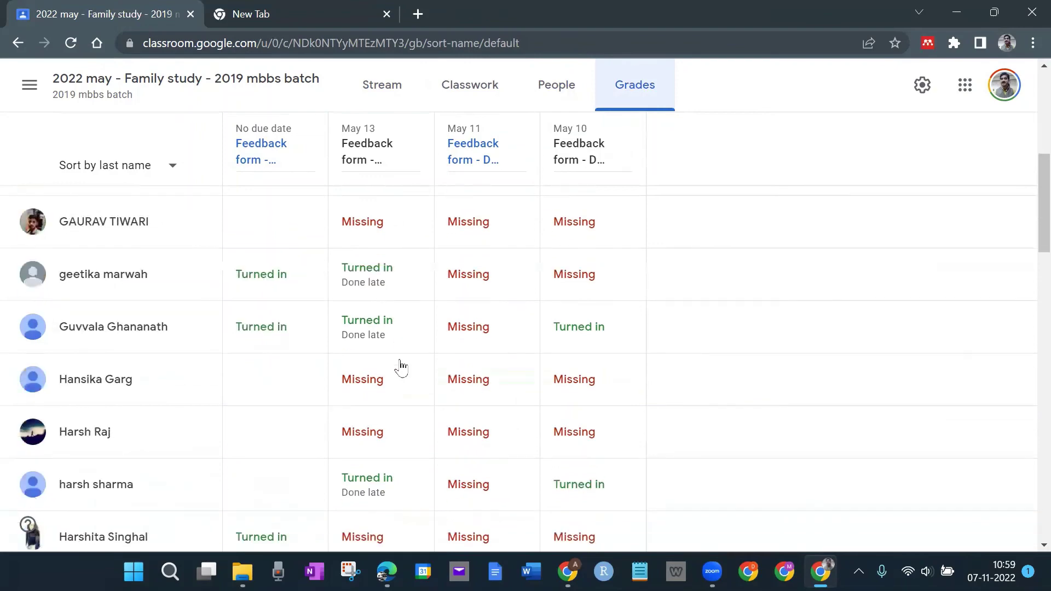
pyautogui.scroll(-17, 401, 367)
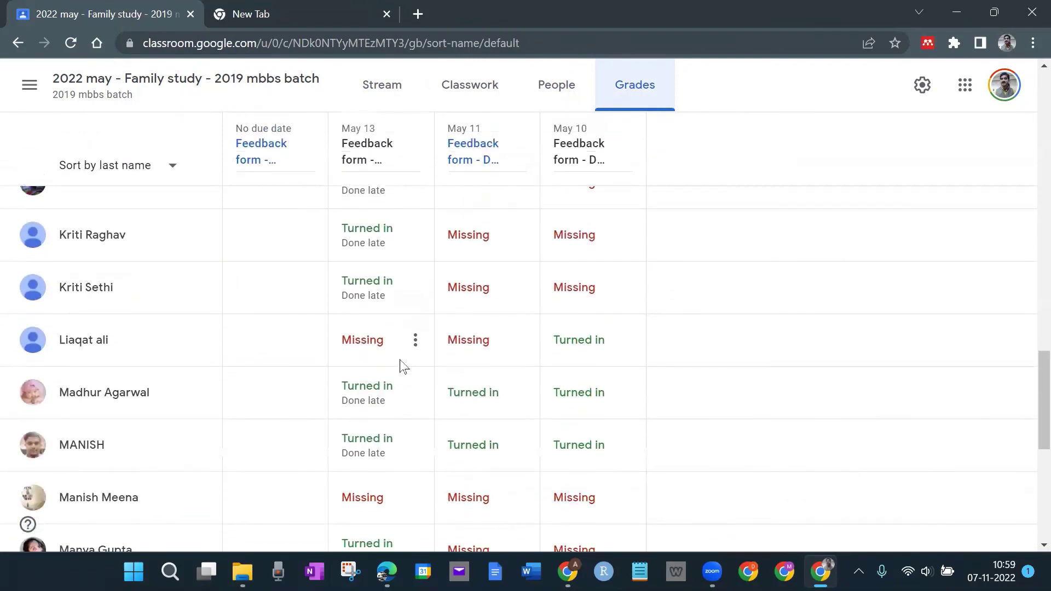
pyautogui.scroll(-2, 808, 394)
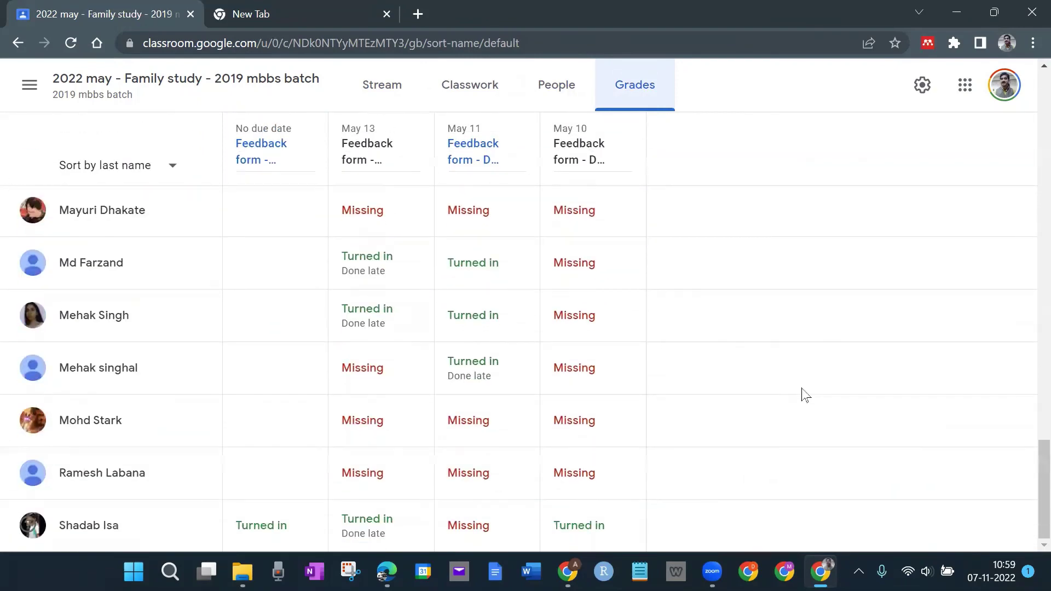
pyautogui.scroll(9, 805, 395)
pyautogui.scroll(-3, 805, 394)
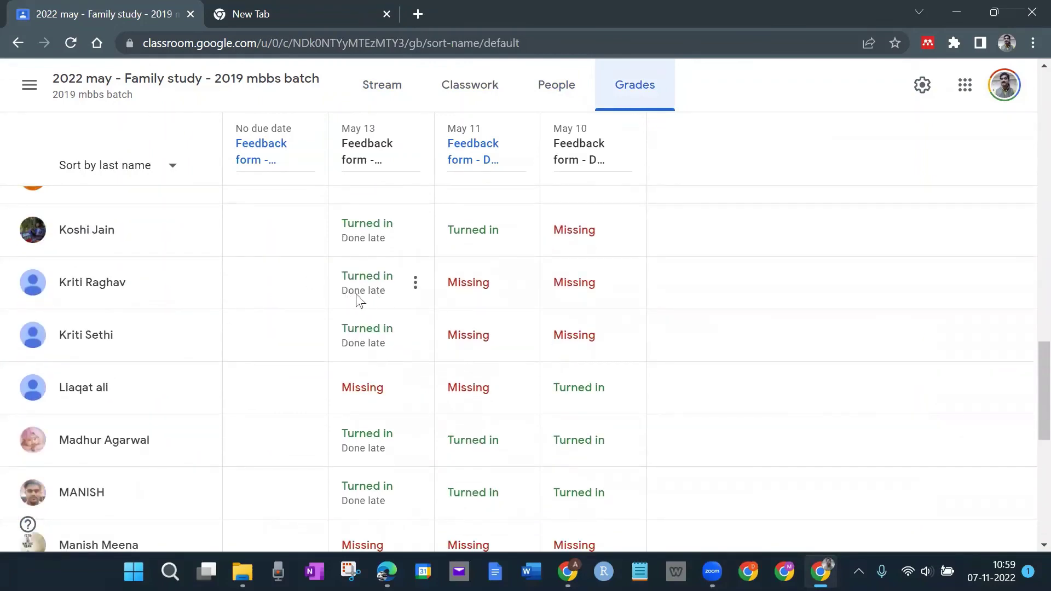
pyautogui.scroll(-10, 848, 399)
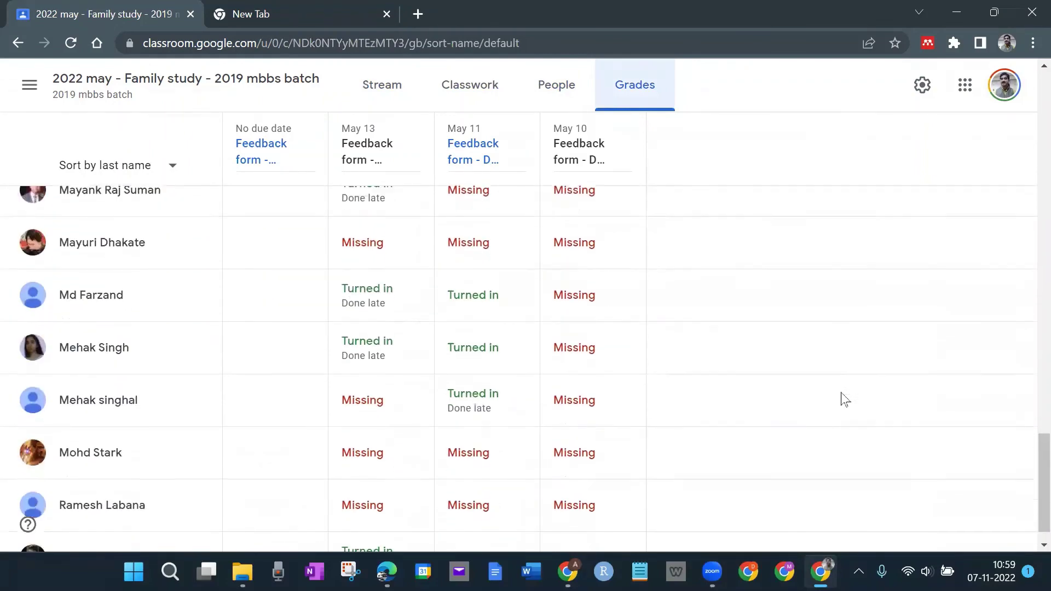
pyautogui.scroll(18, 845, 399)
pyautogui.scroll(12, 845, 400)
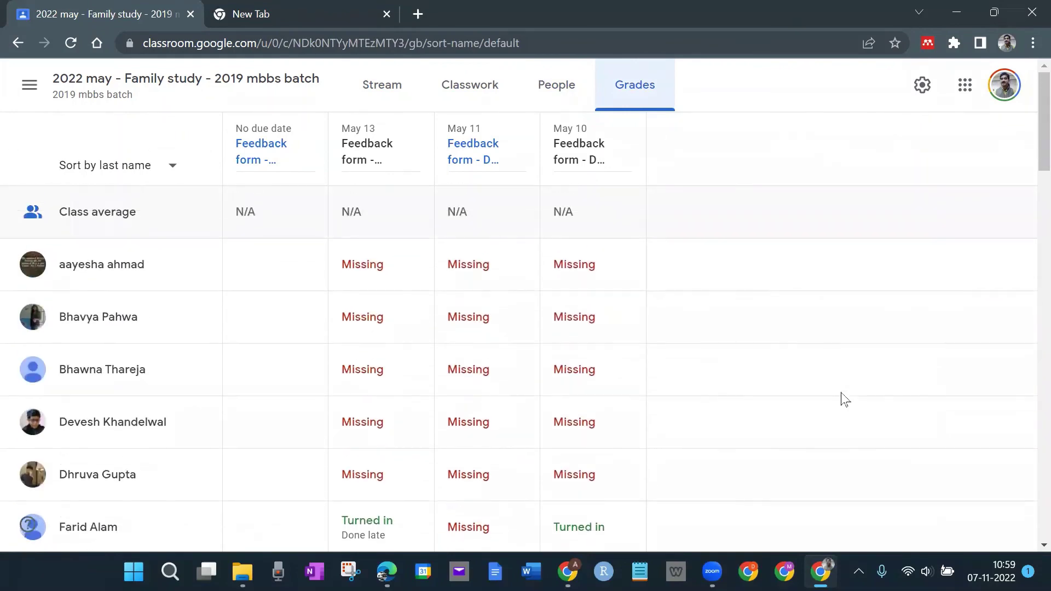
# Go back through the classwork to the class stream and look over the list of teaching and enrolled classes
pyautogui.click(464, 84)
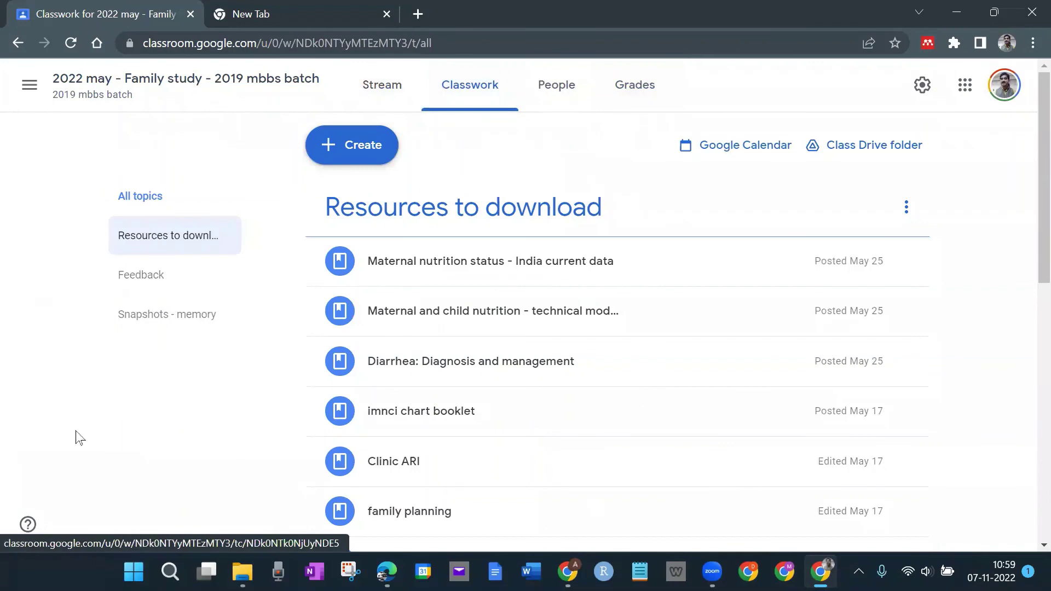
pyautogui.click(177, 90)
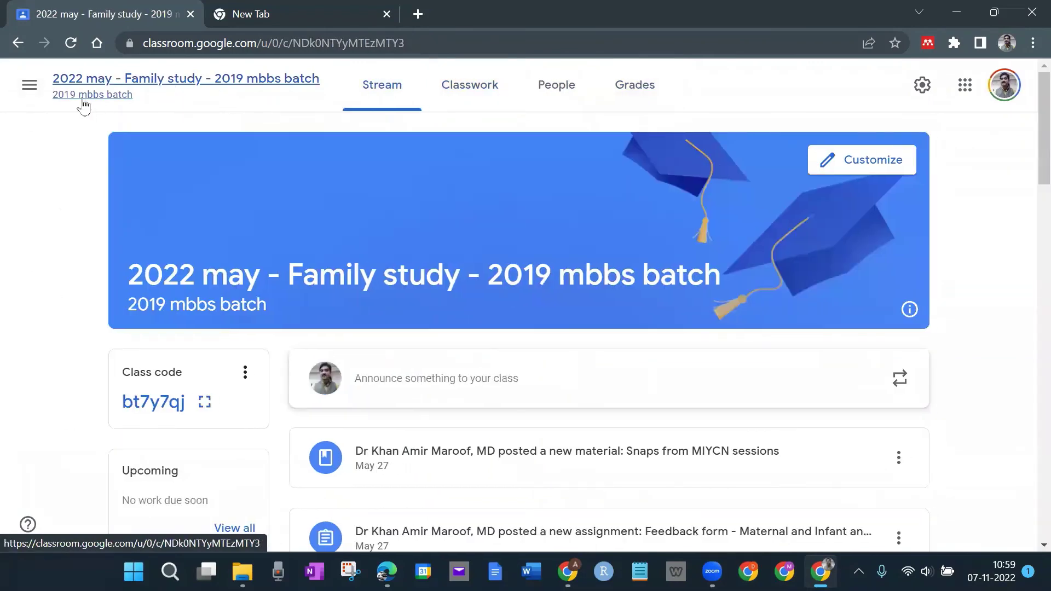
pyautogui.click(30, 85)
pyautogui.scroll(-8, 96, 300)
pyautogui.scroll(-2, 105, 307)
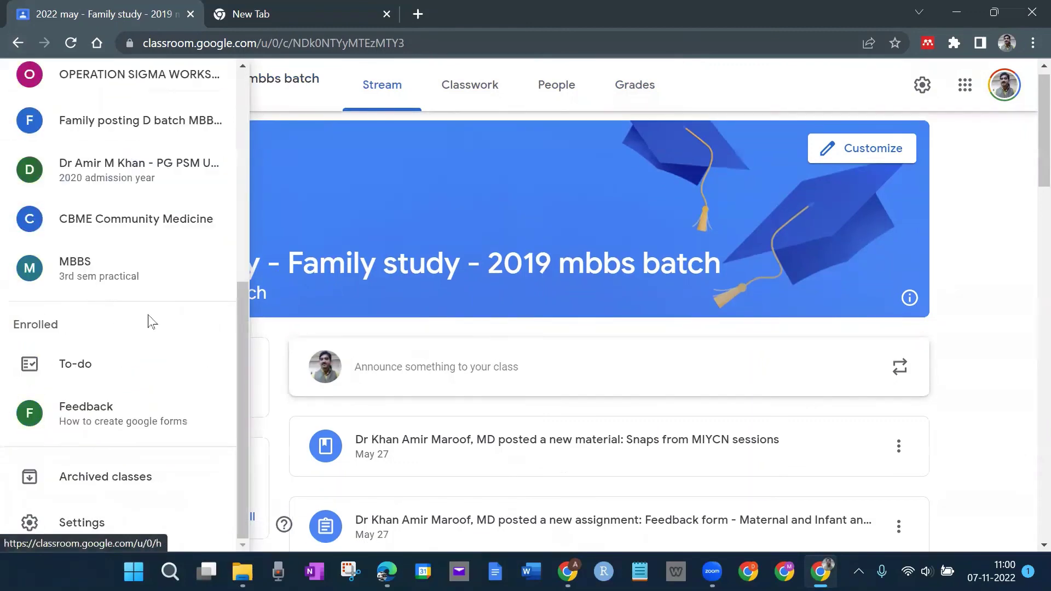
pyautogui.scroll(8, 159, 268)
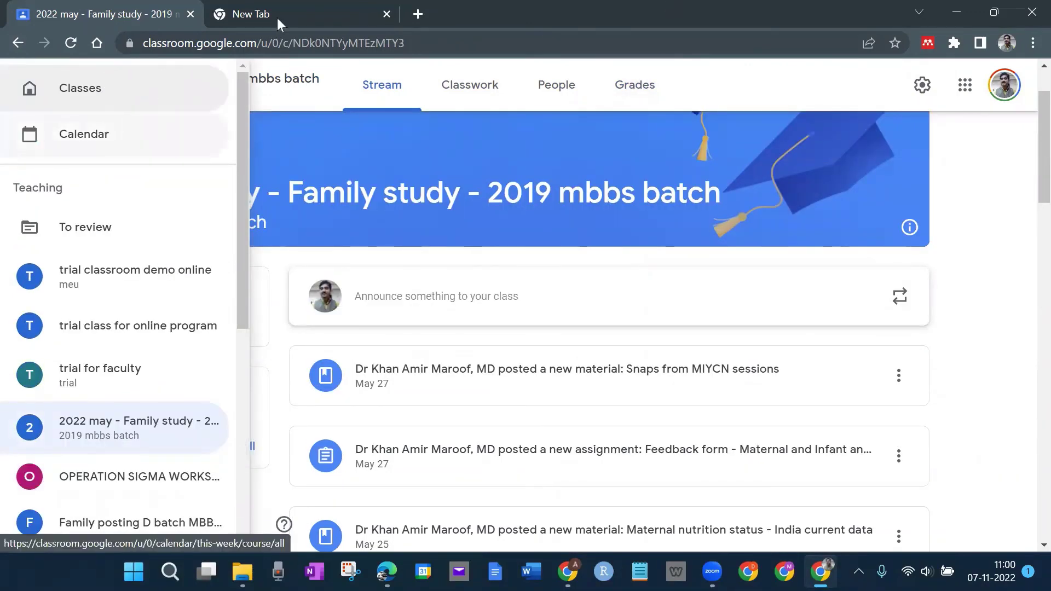
pyautogui.click(973, 270)
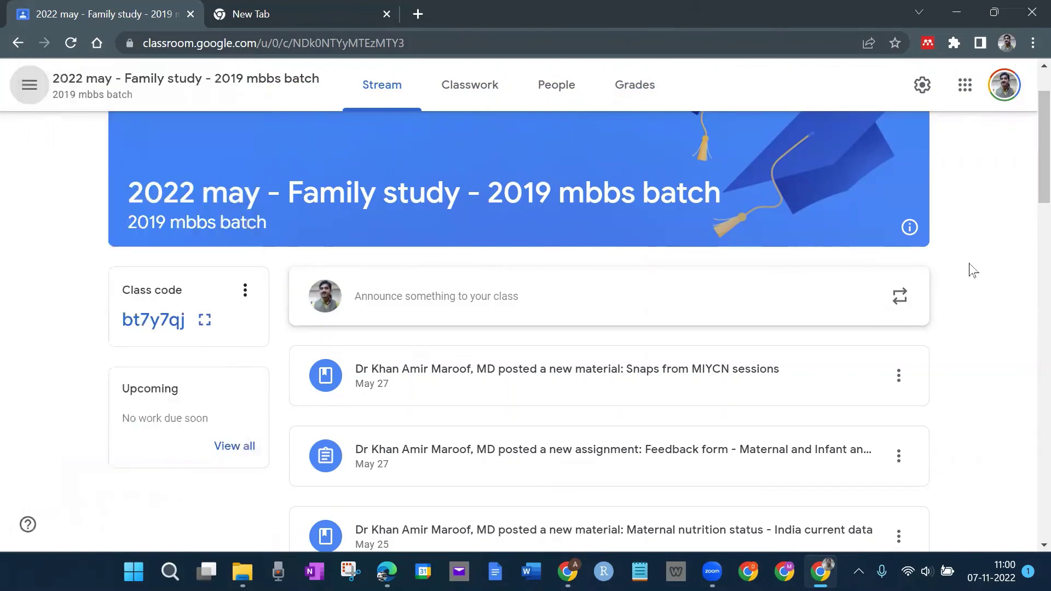
pyautogui.scroll(2, 973, 274)
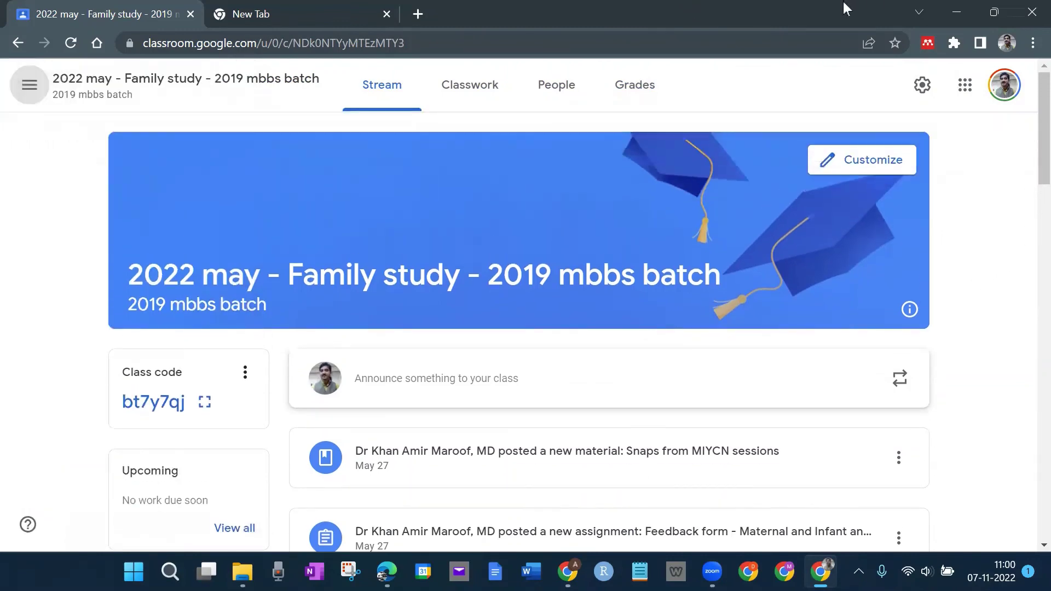